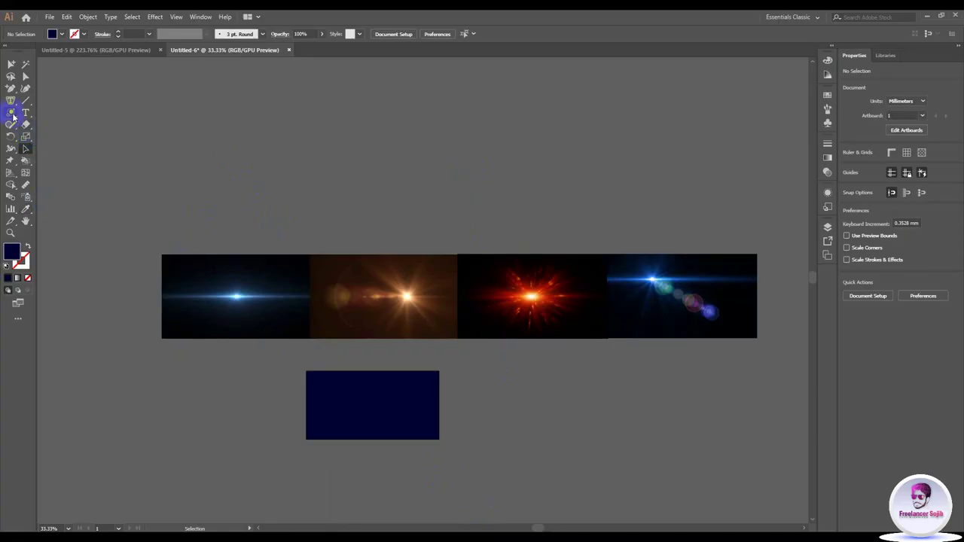
# Step: Switch to Illustrator's Untitled-6 document showing the four lens-flare photos and the navy rectangle
pyautogui.moveTo(13, 117); pyautogui.dragTo(69, 119)
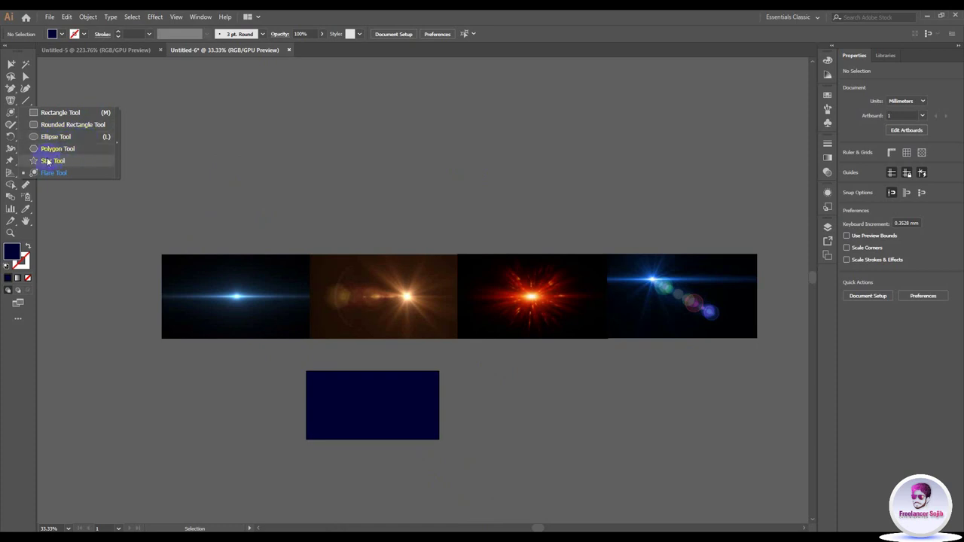
# Step: Choose the Flare Tool from the Rectangle tool flyout, with the reference photos in view
pyautogui.click(68, 113)
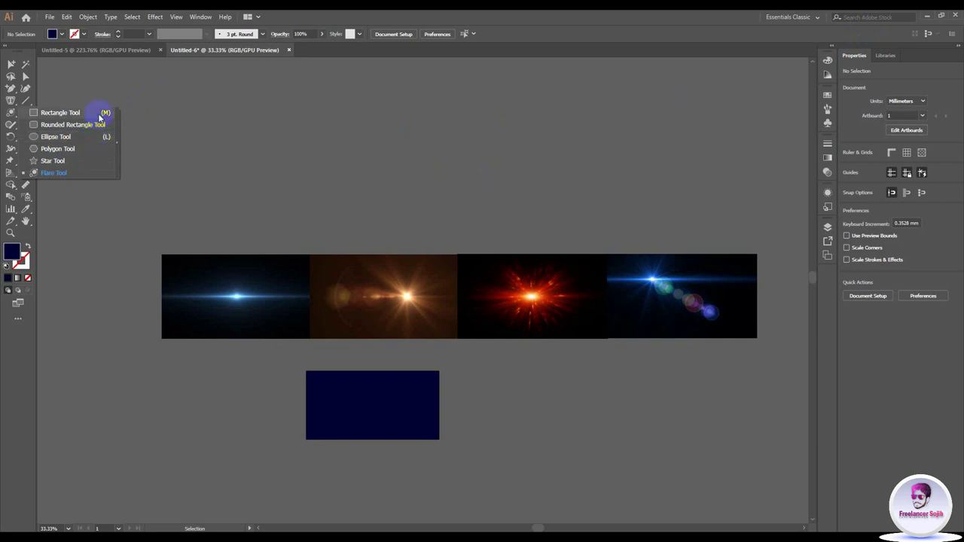
pyautogui.click(48, 175)
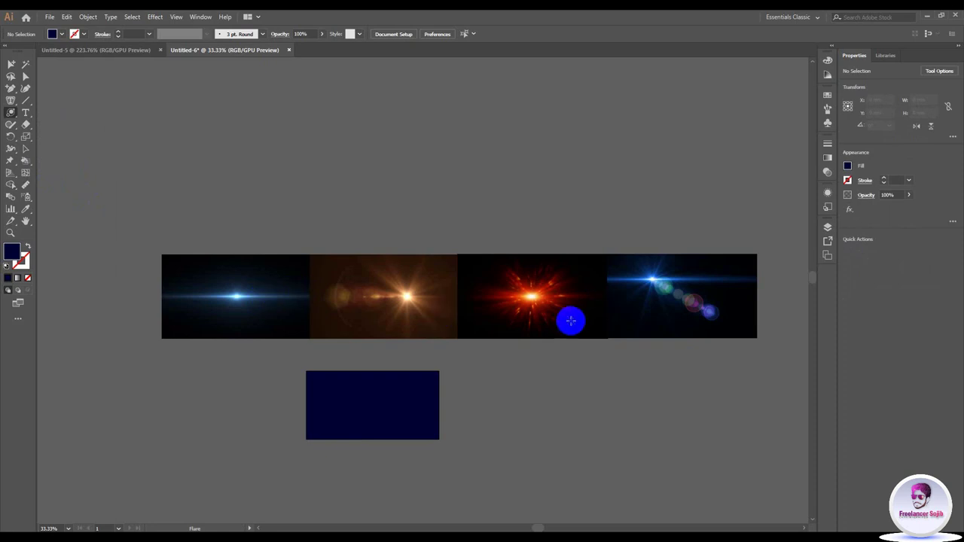
pyautogui.moveTo(708, 336); pyautogui.dragTo(666, 328)
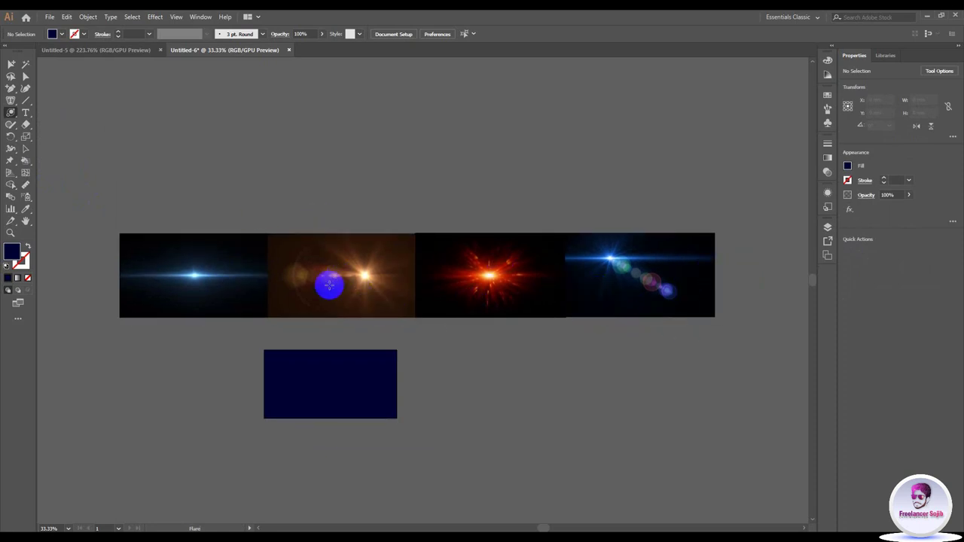
pyautogui.moveTo(513, 286); pyautogui.dragTo(514, 278)
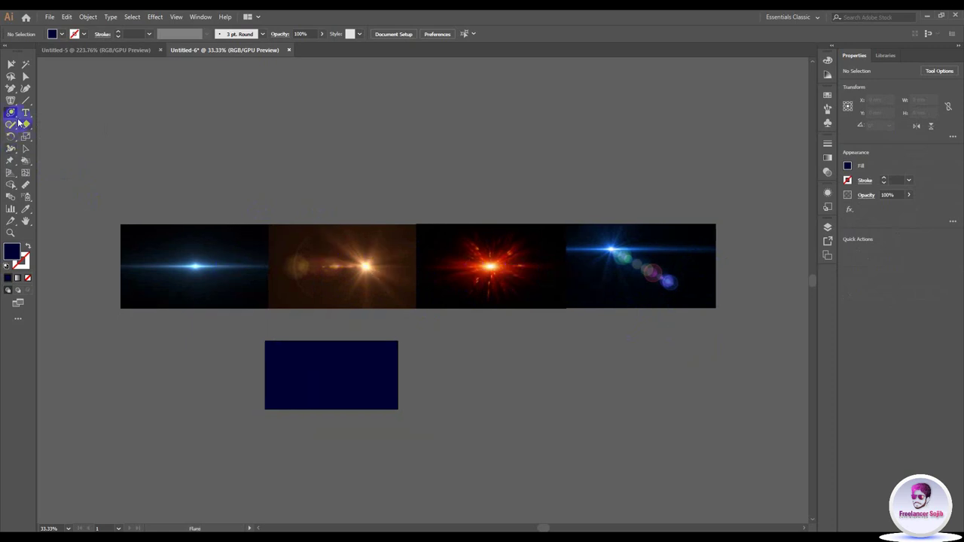
pyautogui.moveTo(13, 113); pyautogui.dragTo(47, 175)
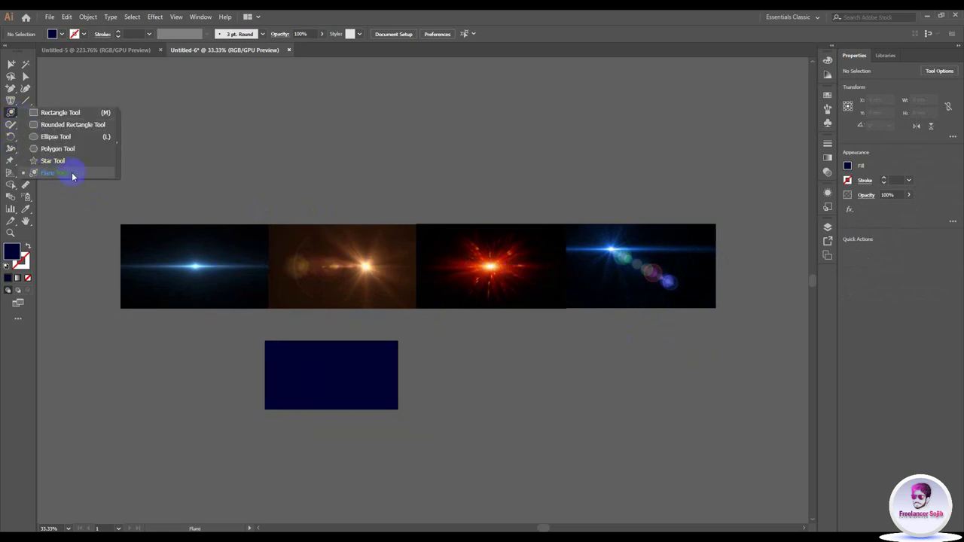
pyautogui.click(74, 177)
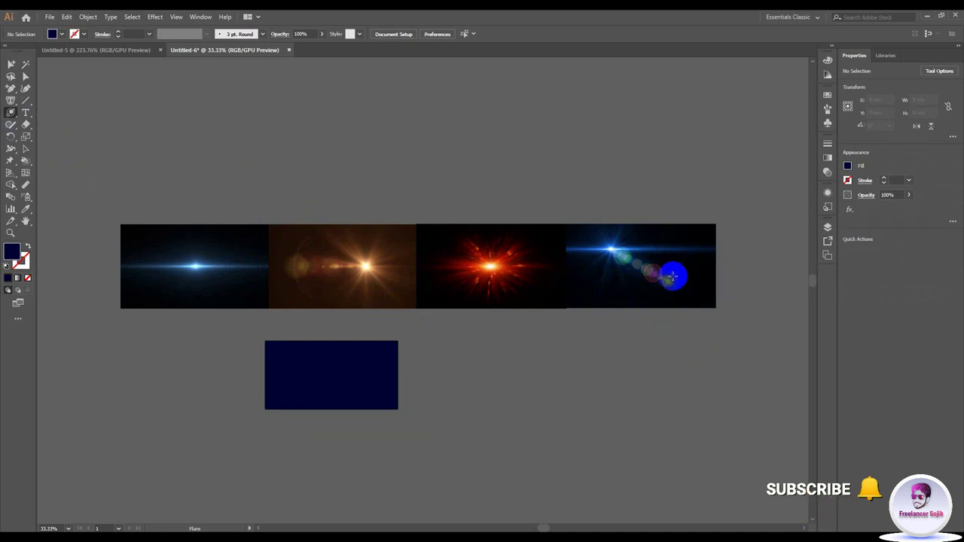
pyautogui.scroll(2, 670, 277)
pyautogui.scroll(1, 670, 277)
pyautogui.scroll(-2, 678, 305)
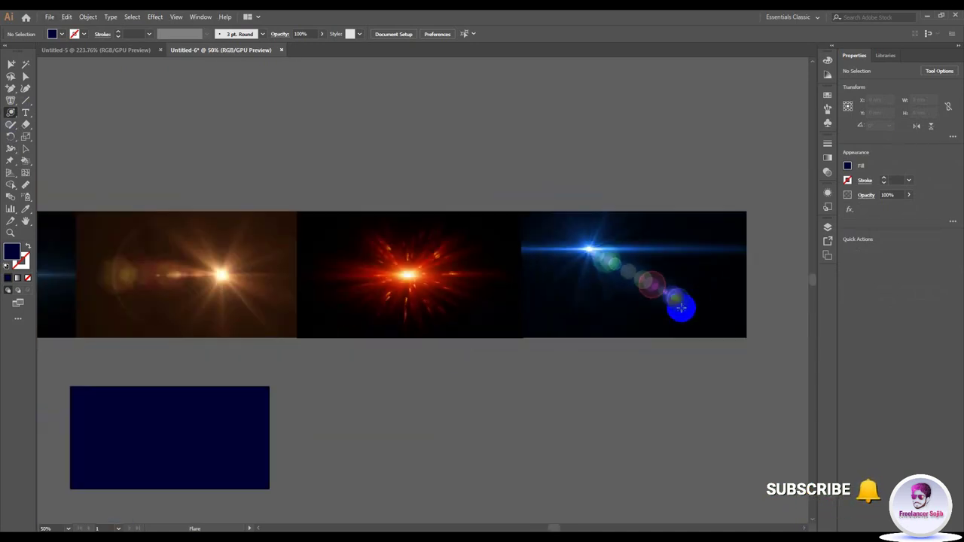
pyautogui.hscroll(-1, 666, 351)
pyautogui.scroll(-2, 455, 285)
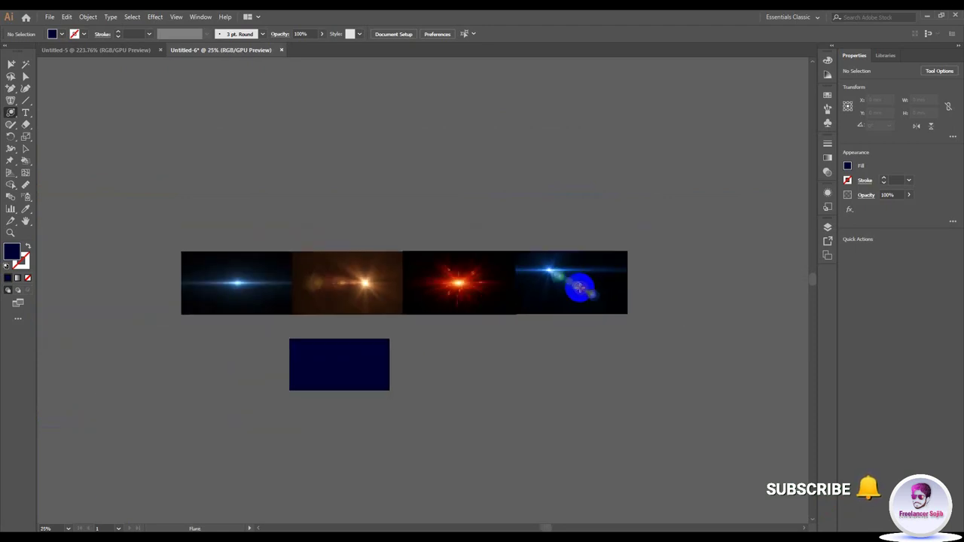
pyautogui.scroll(1, 450, 304)
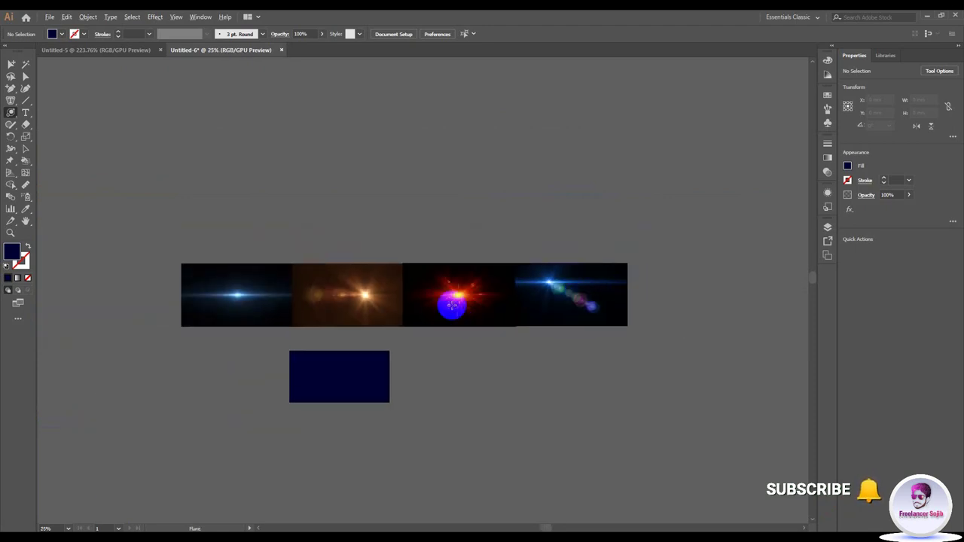
pyautogui.scroll(1, 450, 307)
pyautogui.hscroll(-1, 494, 329)
pyautogui.scroll(-1, 494, 330)
pyautogui.hscroll(-1, 505, 313)
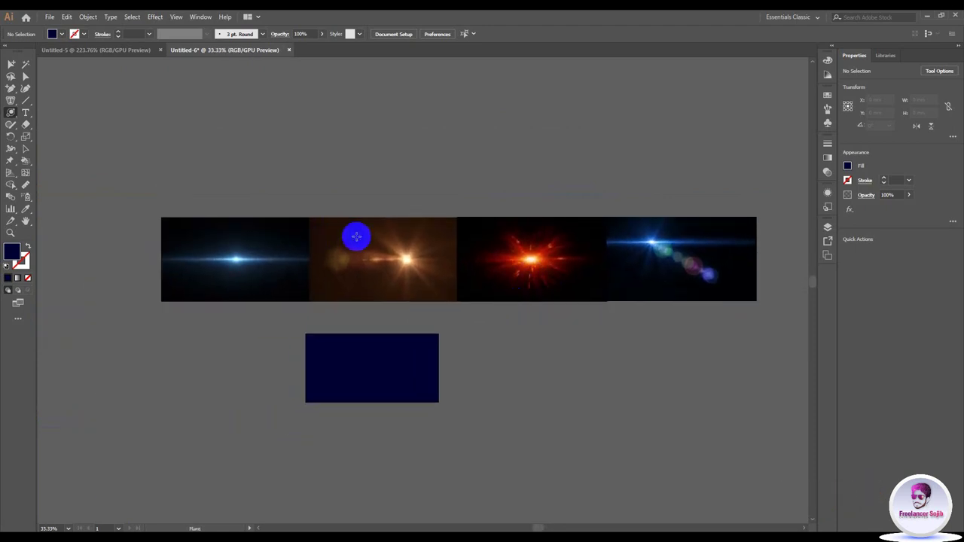
pyautogui.click(583, 237)
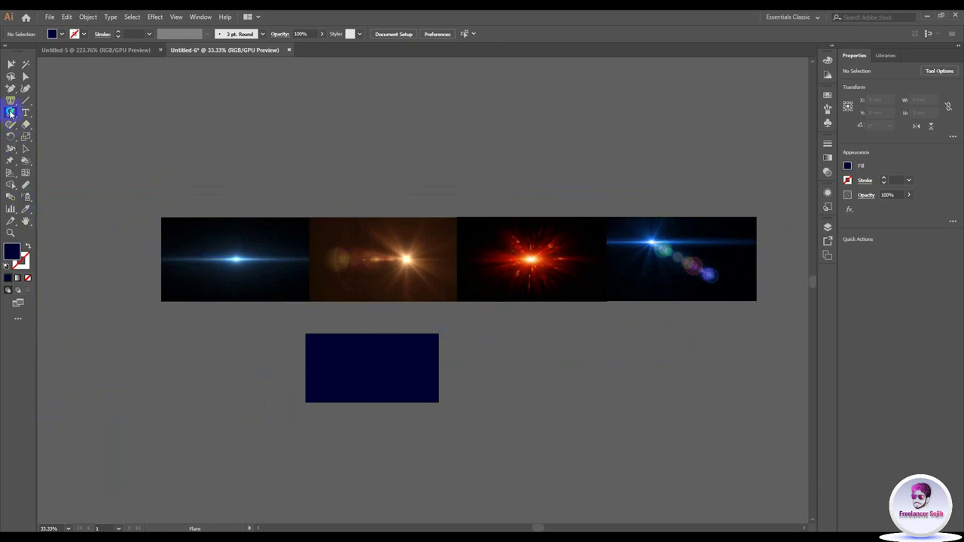
pyautogui.moveTo(11, 112); pyautogui.dragTo(43, 173)
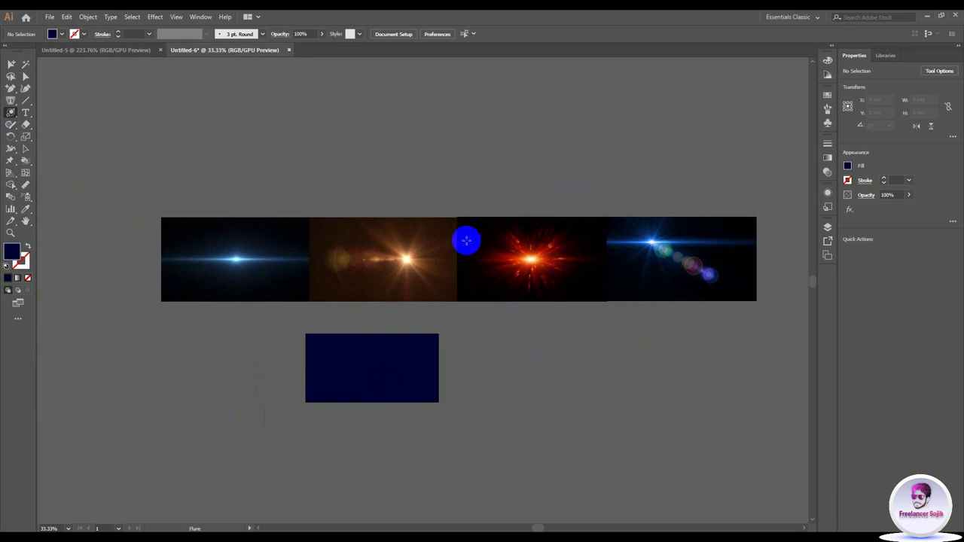
pyautogui.moveTo(8, 114); pyautogui.dragTo(43, 174)
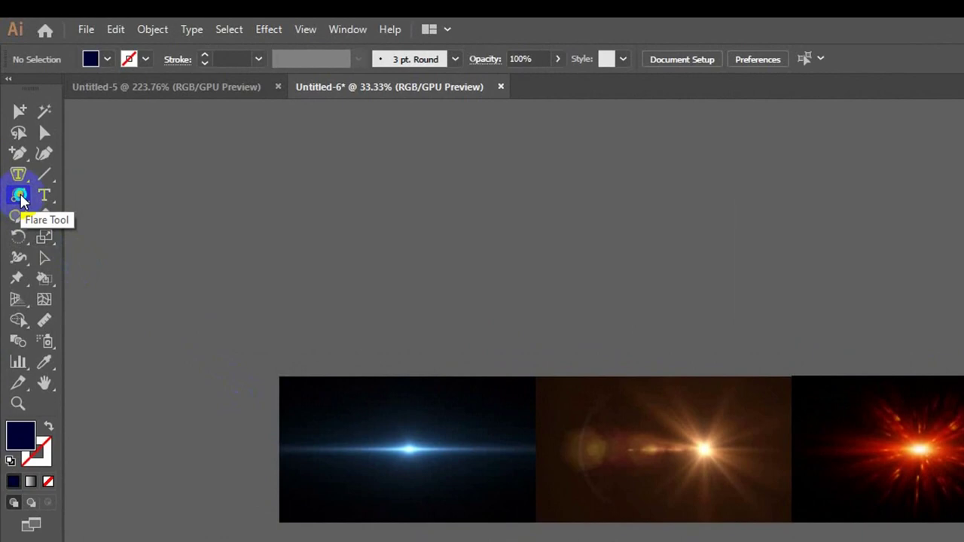
pyautogui.rightClick(21, 197)
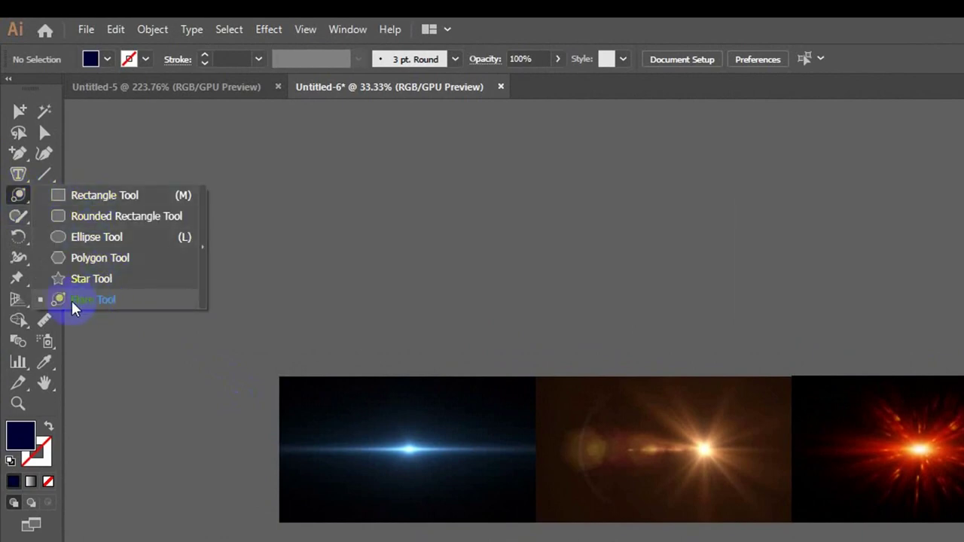
# Step: Draw a lens flare on the navy rectangle's left side, dragging out its rays and rings
pyautogui.click(91, 298)
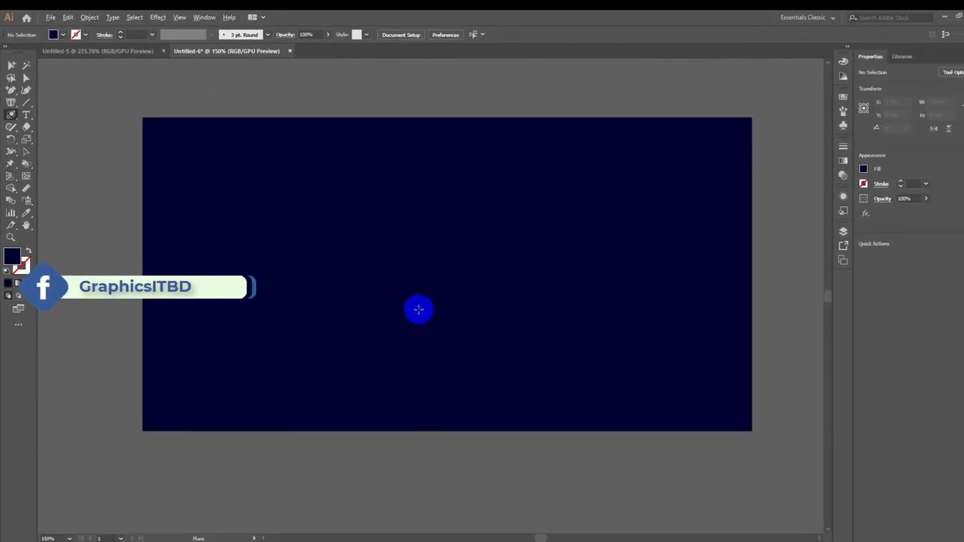
pyautogui.hotkey('ctrl', '-')
pyautogui.moveTo(417, 321); pyautogui.dragTo(319, 320)
pyautogui.hotkey('ctrl', '+')
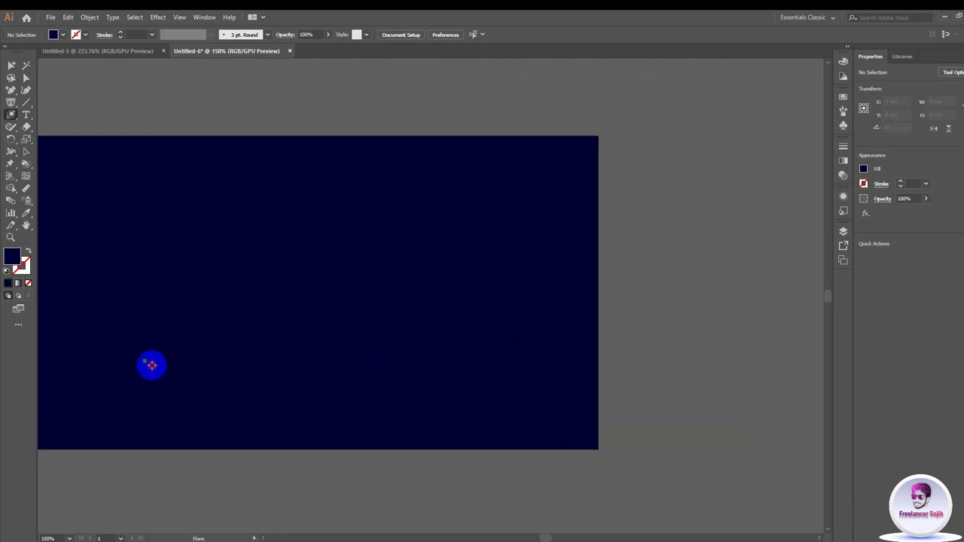
pyautogui.moveTo(144, 360); pyautogui.dragTo(194, 386)
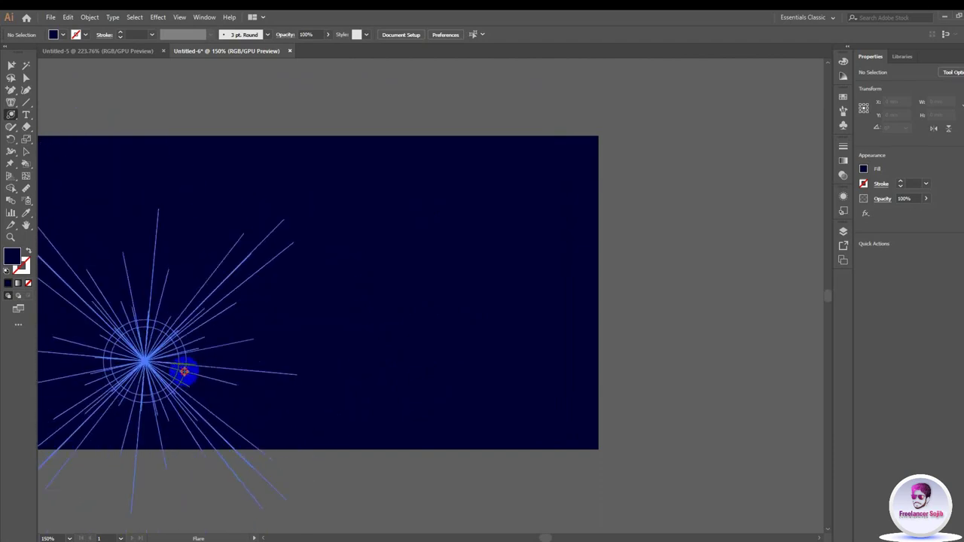
pyautogui.moveTo(195, 386)
pyautogui.mouseDown()
pyautogui.moveTo(373, 368)
pyautogui.moveTo(402, 344)
pyautogui.moveTo(393, 326)
pyautogui.moveTo(448, 372)
pyautogui.moveTo(366, 319)
pyautogui.moveTo(405, 345)
pyautogui.moveTo(378, 329)
pyautogui.mouseUp()
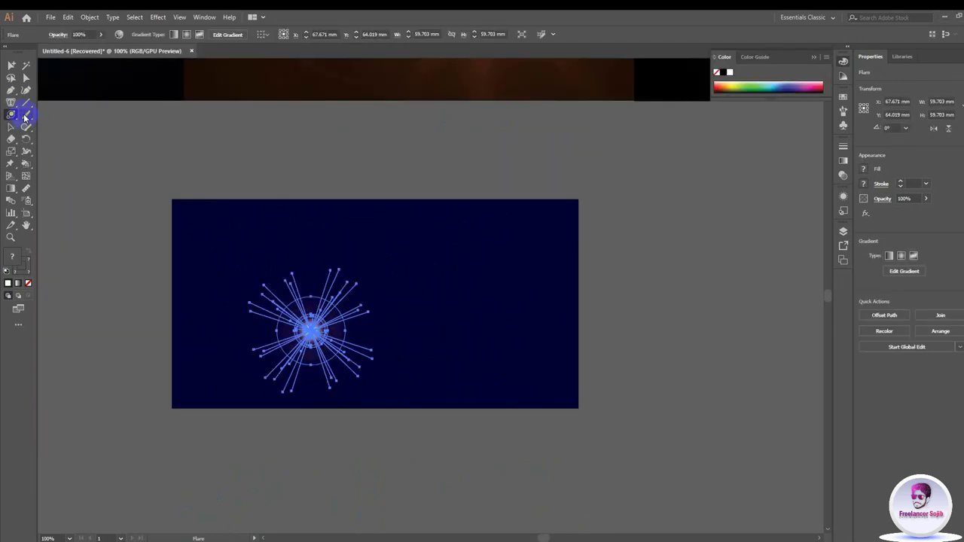
# Step: Move the lens flare off the artboard to the left with the Selection tool
pyautogui.click(12, 127)
pyautogui.click(487, 394)
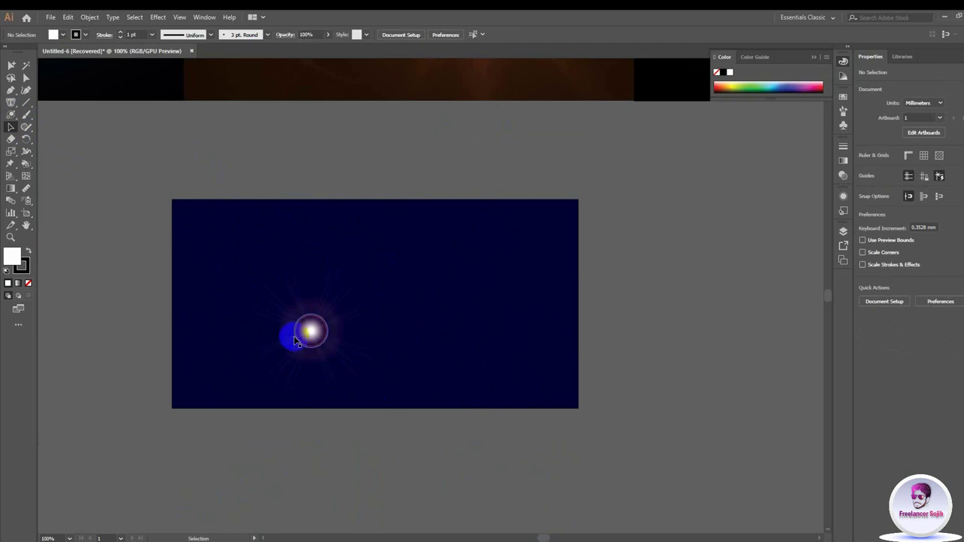
pyautogui.scroll(2, 294, 333)
pyautogui.scroll(1, 327, 352)
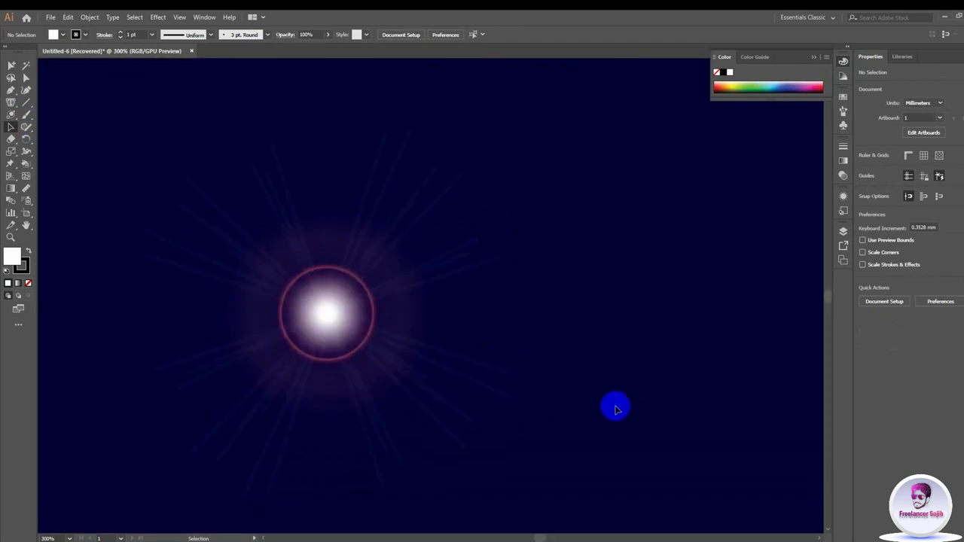
pyautogui.scroll(-2, 551, 300)
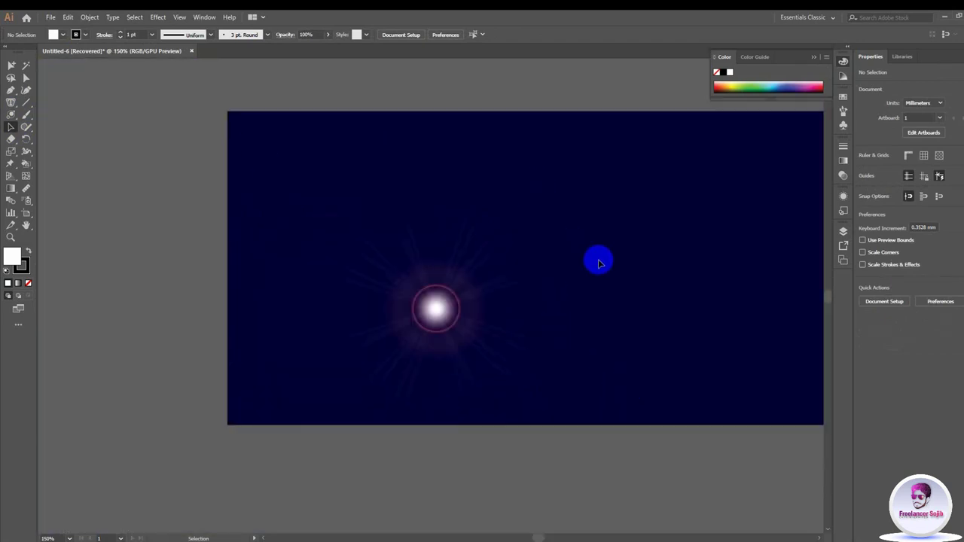
pyautogui.scroll(-2, 566, 328)
pyautogui.scroll(1, 602, 324)
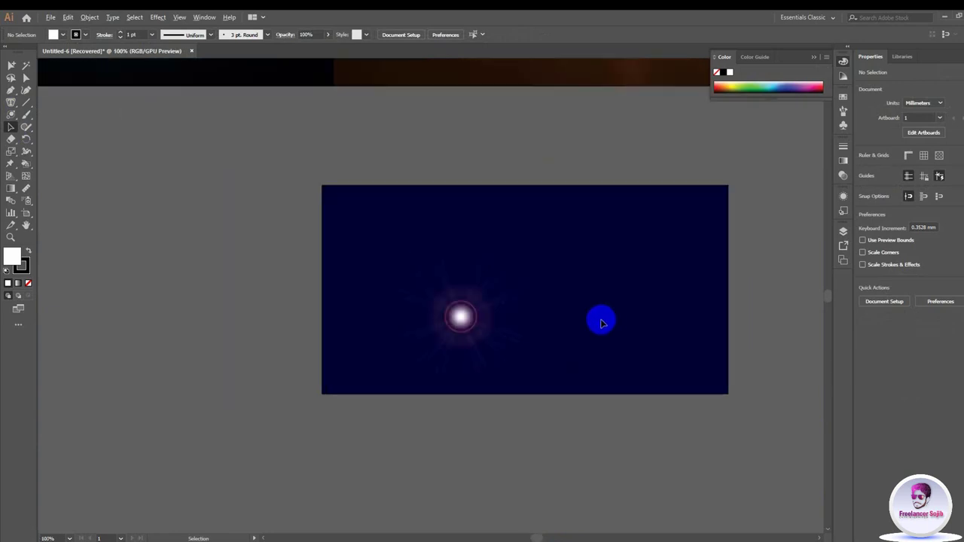
pyautogui.scroll(2, 551, 351)
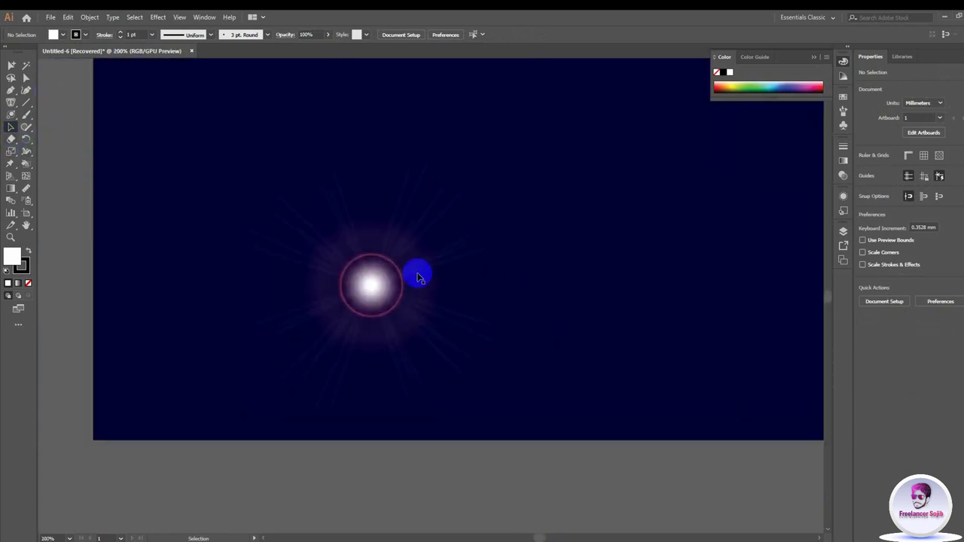
pyautogui.moveTo(416, 271); pyautogui.dragTo(117, 277)
pyautogui.scroll(-2, 373, 285)
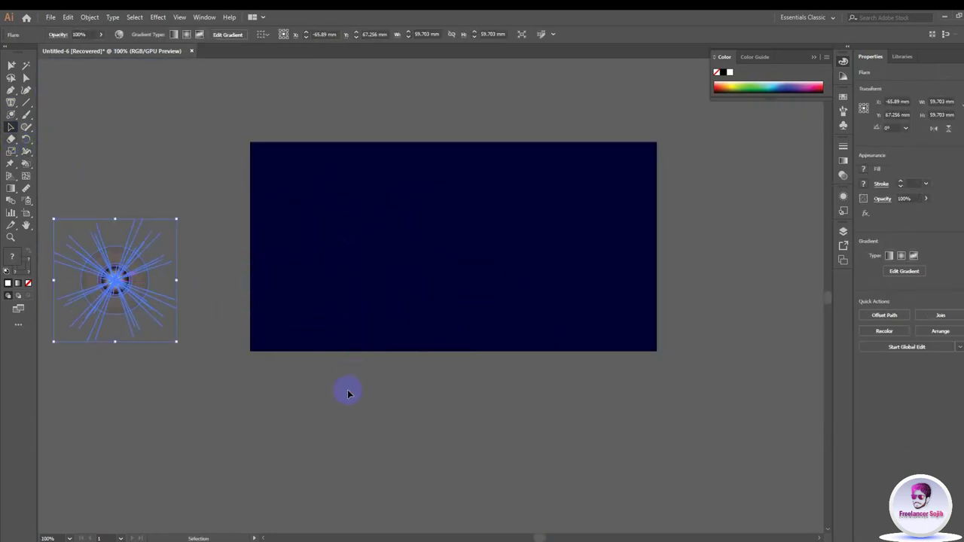
pyautogui.click(269, 399)
# Step: Move the flare back onto the navy rectangle
pyautogui.scroll(2, 353, 439)
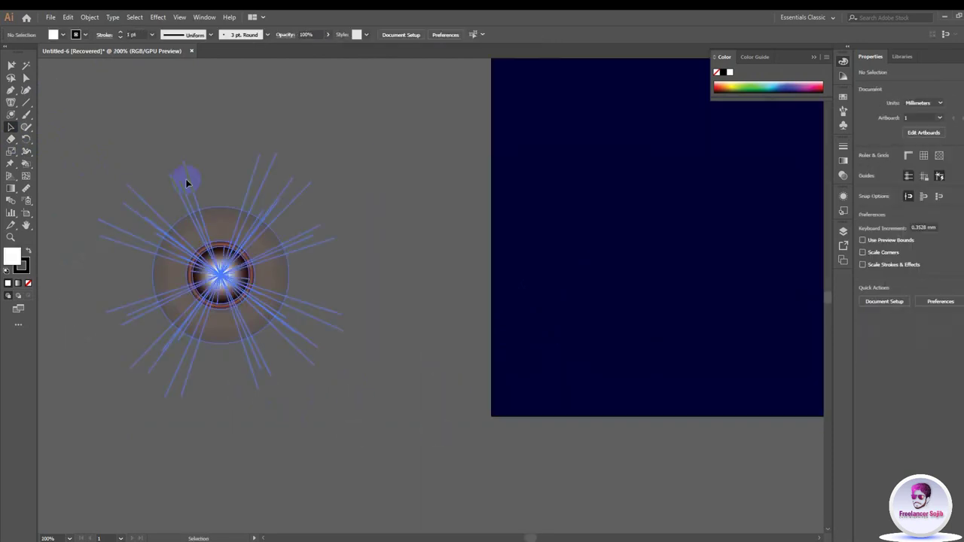
pyautogui.scroll(-2, 334, 227)
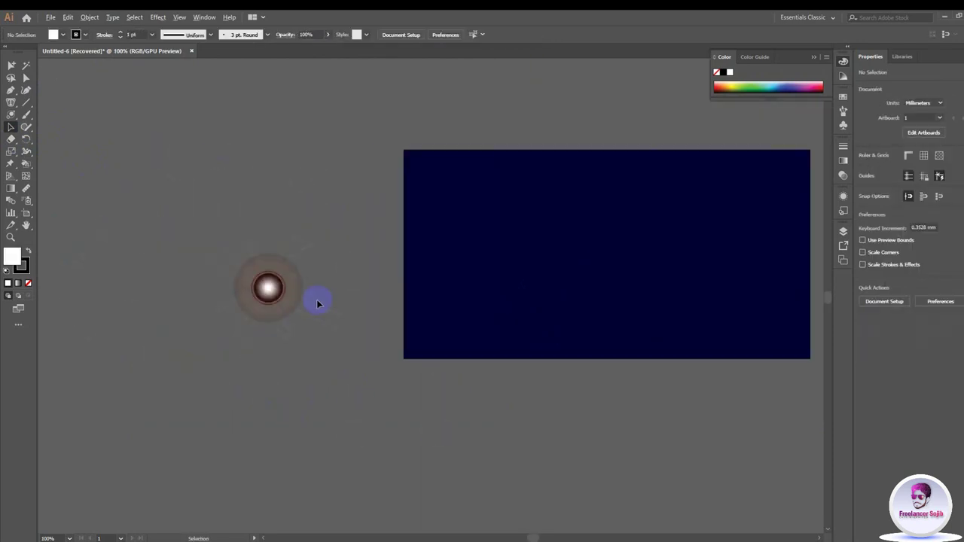
pyautogui.hscroll(3, 340, 291)
pyautogui.moveTo(107, 253); pyautogui.dragTo(378, 232)
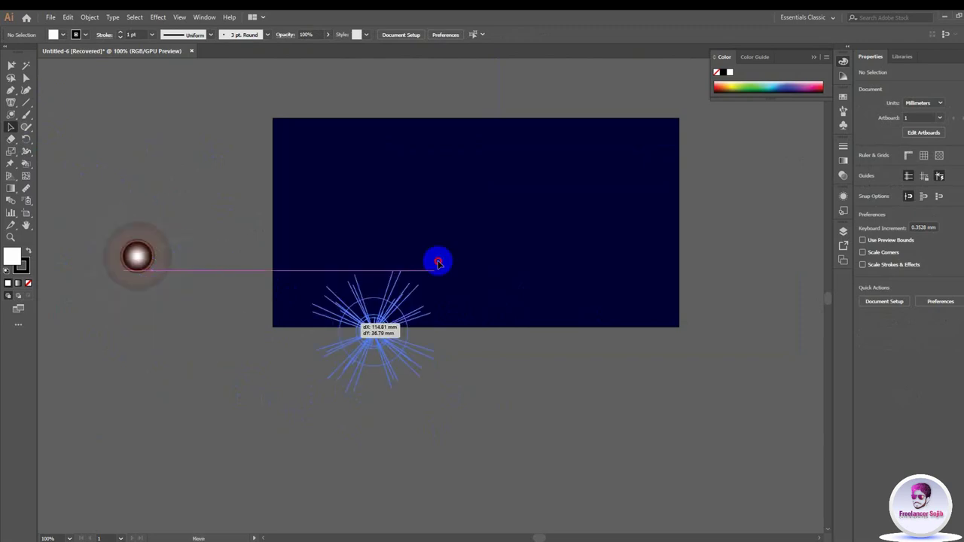
pyautogui.click(442, 286)
# Step: Move the old flare leftward off the rectangle again, leaving the rectangle empty
pyautogui.scroll(3, 442, 287)
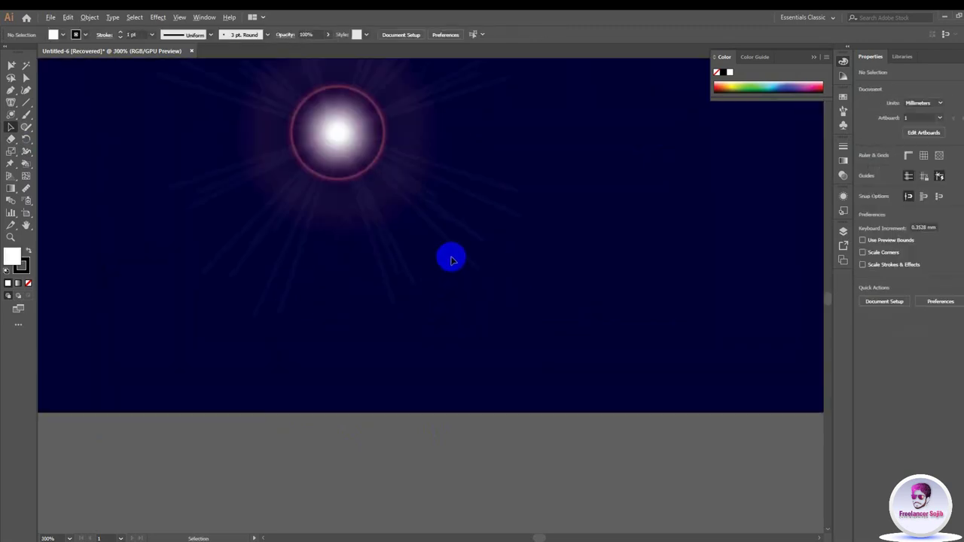
pyautogui.scroll(3, 450, 258)
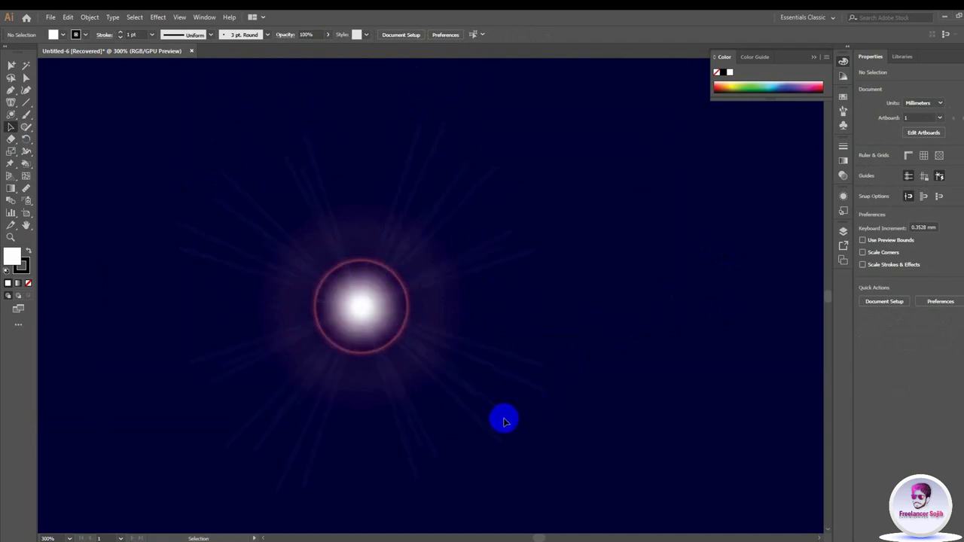
pyautogui.scroll(-2, 585, 318)
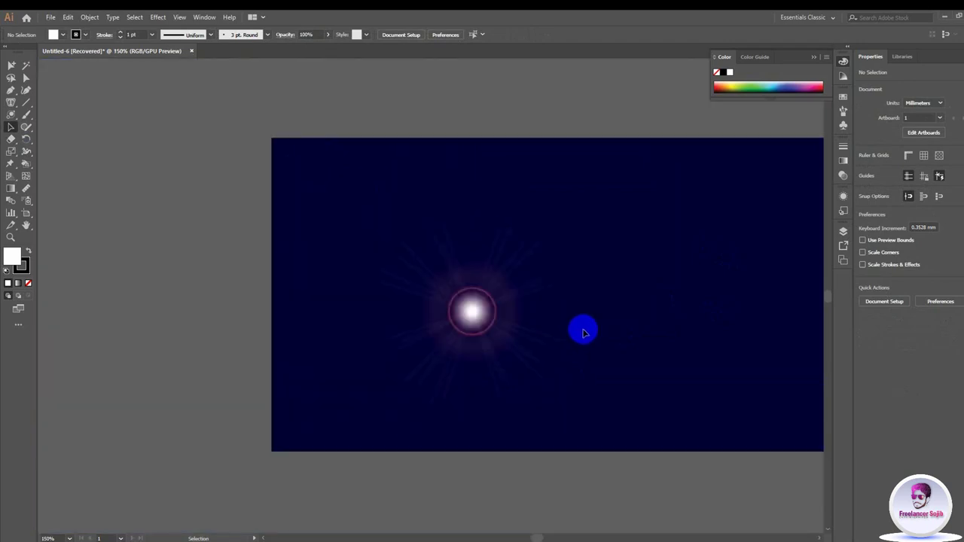
pyautogui.scroll(-1, 582, 329)
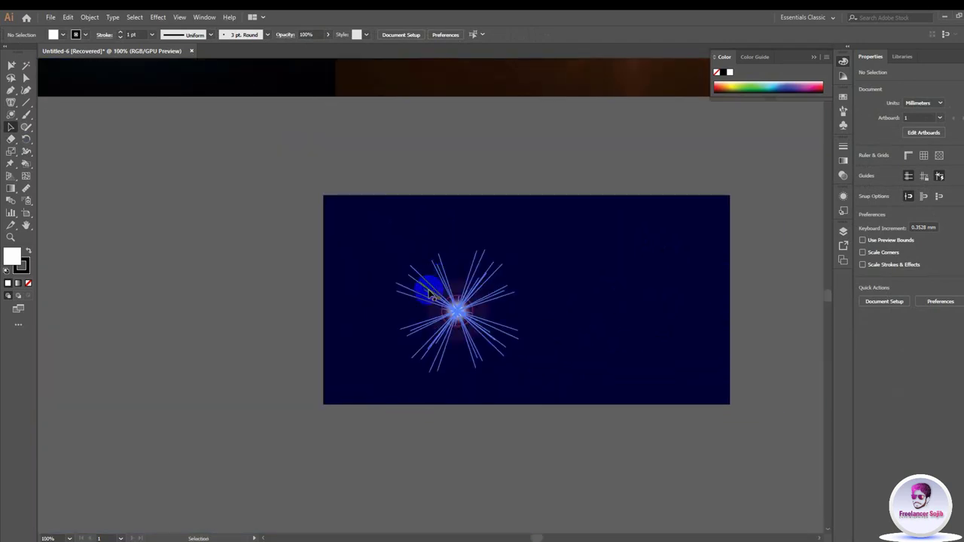
pyautogui.scroll(1, 502, 306)
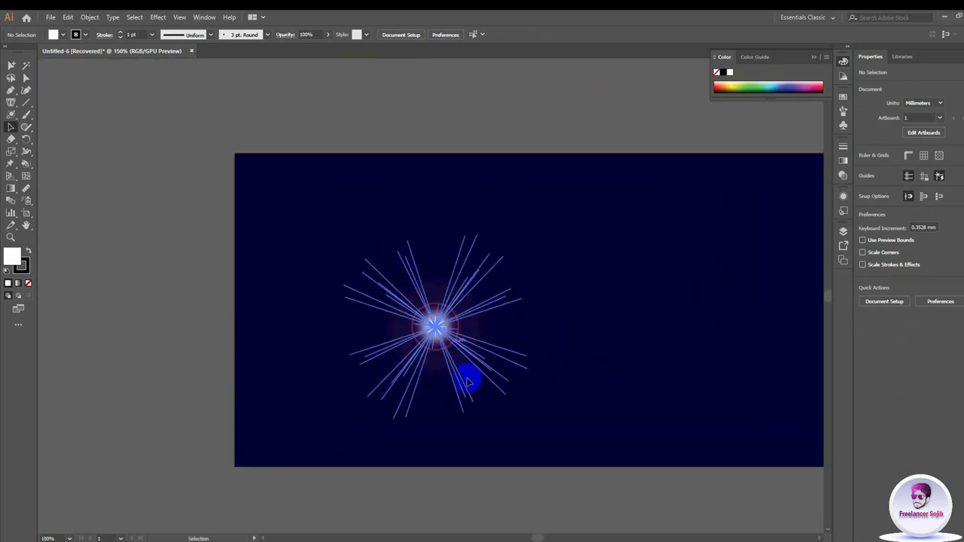
pyautogui.click(435, 318)
pyautogui.scroll(-2, 424, 310)
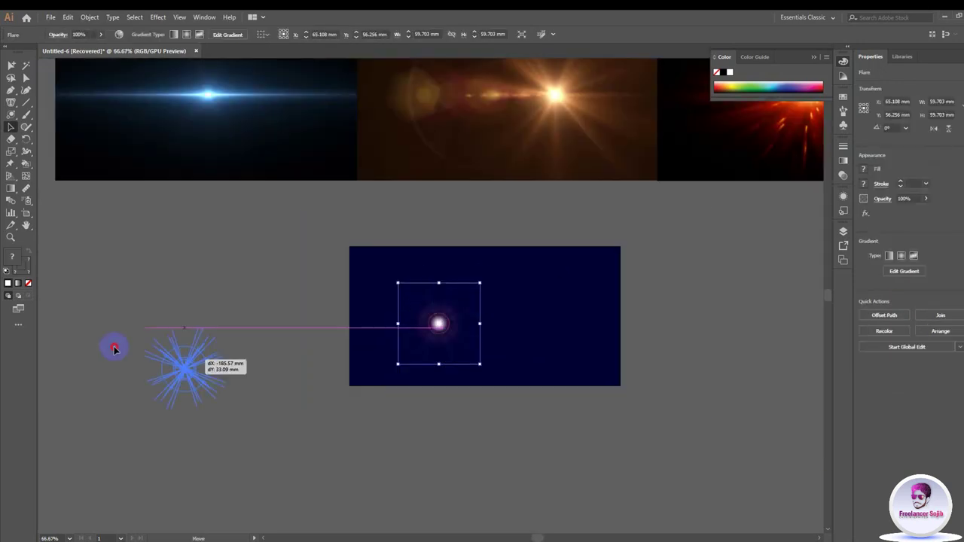
pyautogui.moveTo(424, 311); pyautogui.dragTo(126, 299)
pyautogui.click(432, 307)
pyautogui.scroll(1, 445, 309)
pyautogui.moveTo(368, 306); pyautogui.dragTo(335, 309)
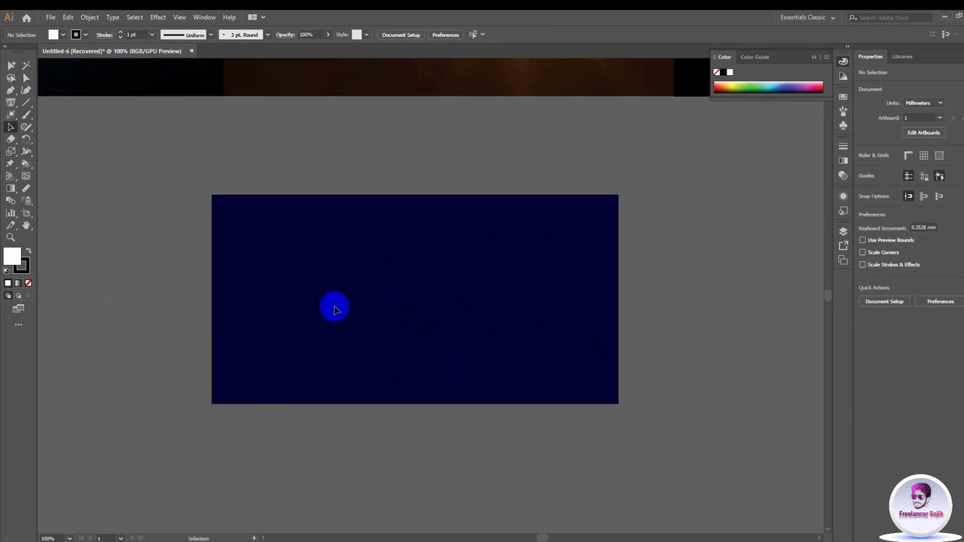
# Step: Create a new lens flare by clicking the artboard and accepting the Flare Tool Options
pyautogui.click(13, 115)
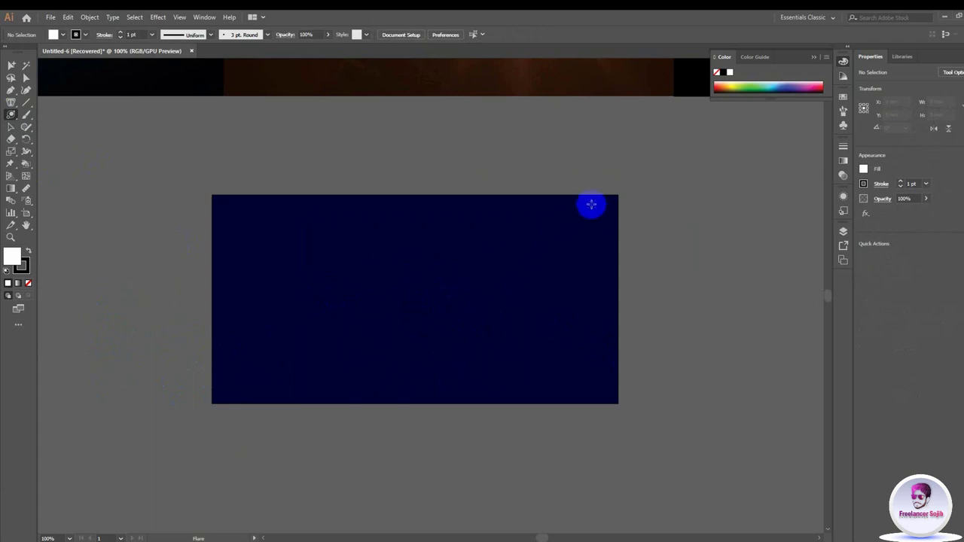
pyautogui.click(236, 388)
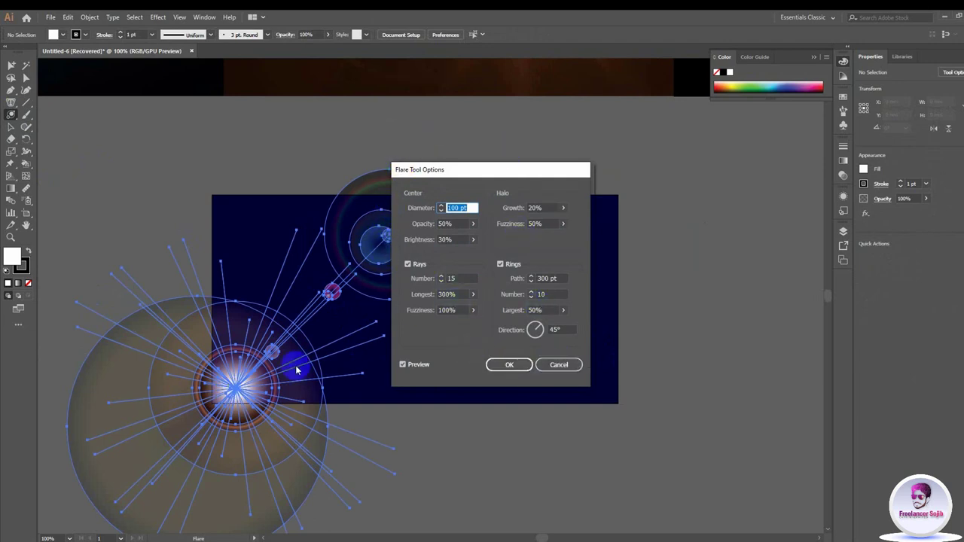
pyautogui.click(511, 365)
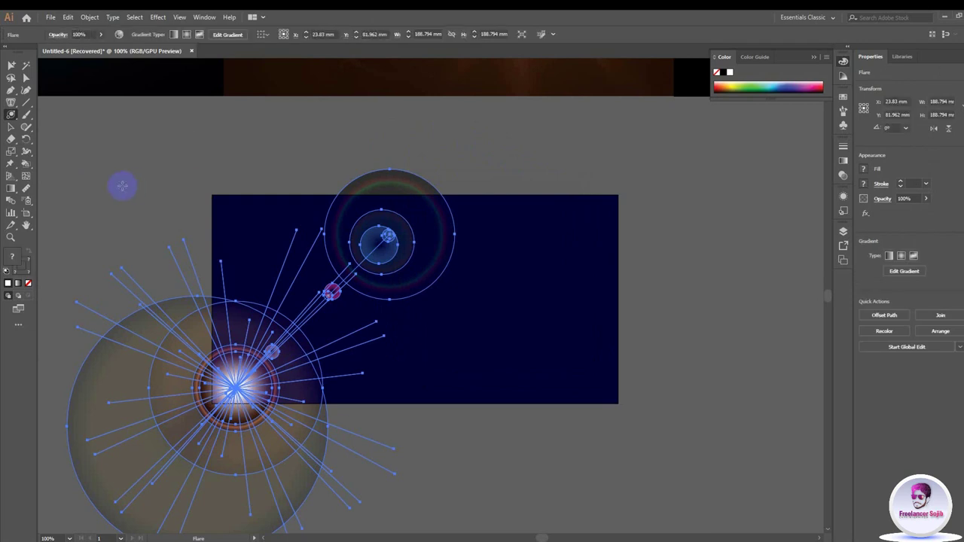
pyautogui.click(12, 128)
pyautogui.click(556, 327)
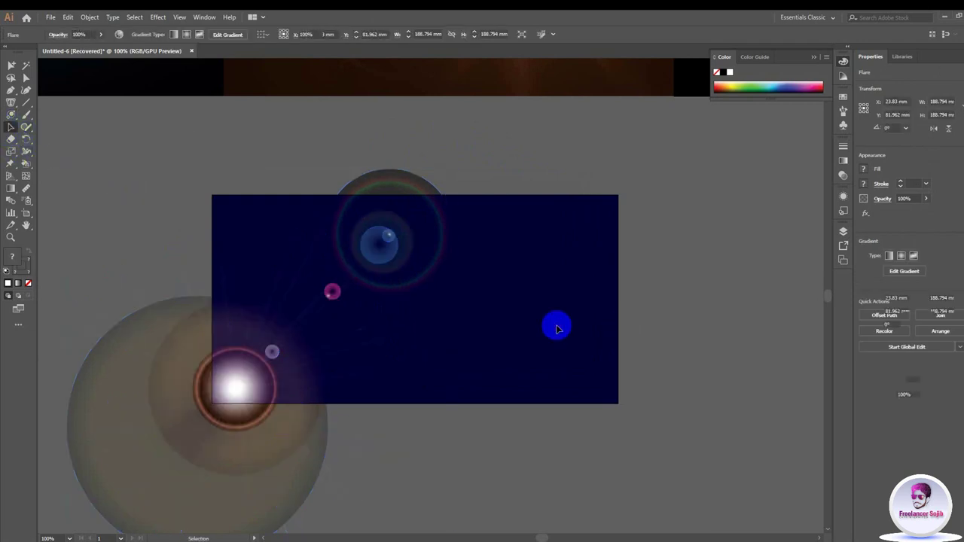
# Step: Shrink the new flare to about 86 mm wide and centre it on the rectangle
pyautogui.scroll(-2, 555, 324)
pyautogui.click(407, 374)
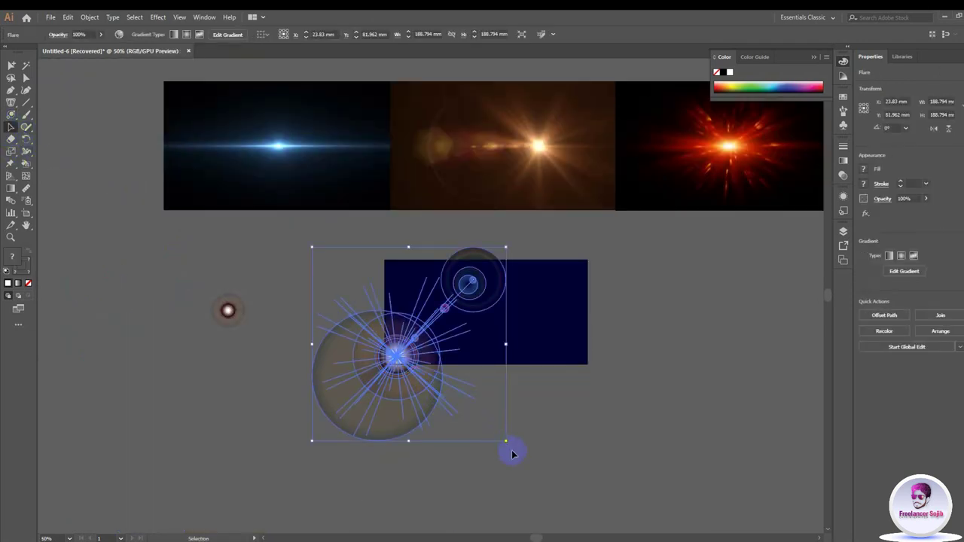
pyautogui.moveTo(506, 440); pyautogui.dragTo(456, 391)
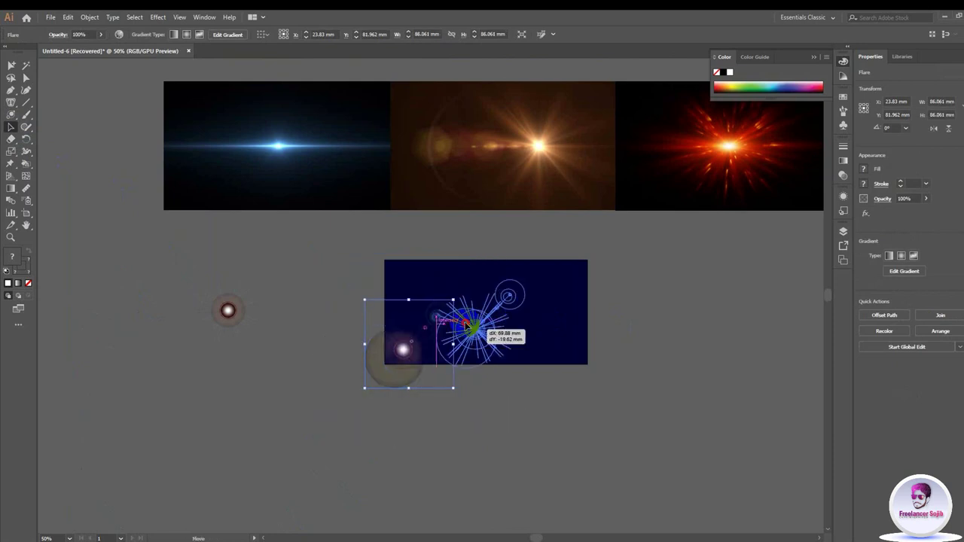
pyautogui.moveTo(482, 358); pyautogui.dragTo(549, 329)
# Step: Rotate the whole flare so its rings trail toward the lower right
pyautogui.scroll(3, 548, 329)
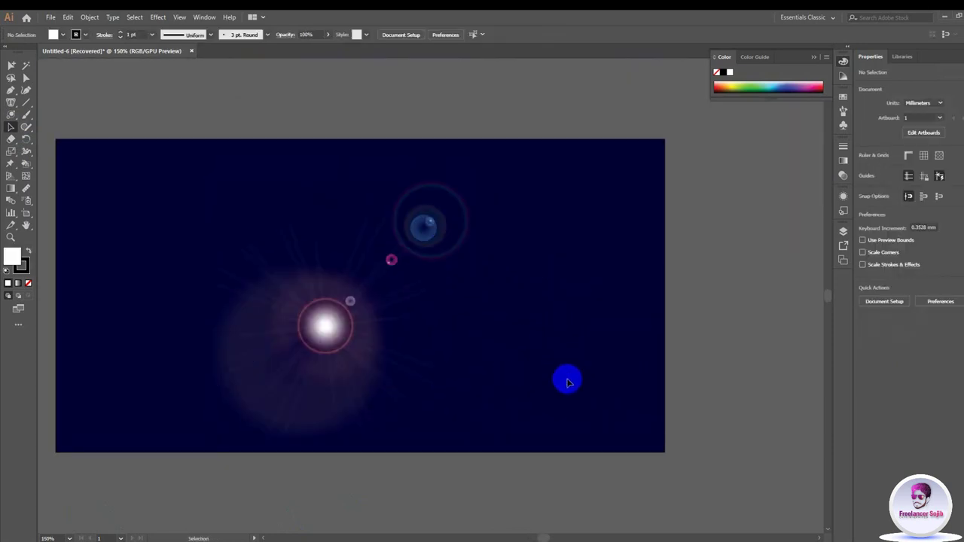
pyautogui.scroll(1, 577, 379)
pyautogui.click(280, 379)
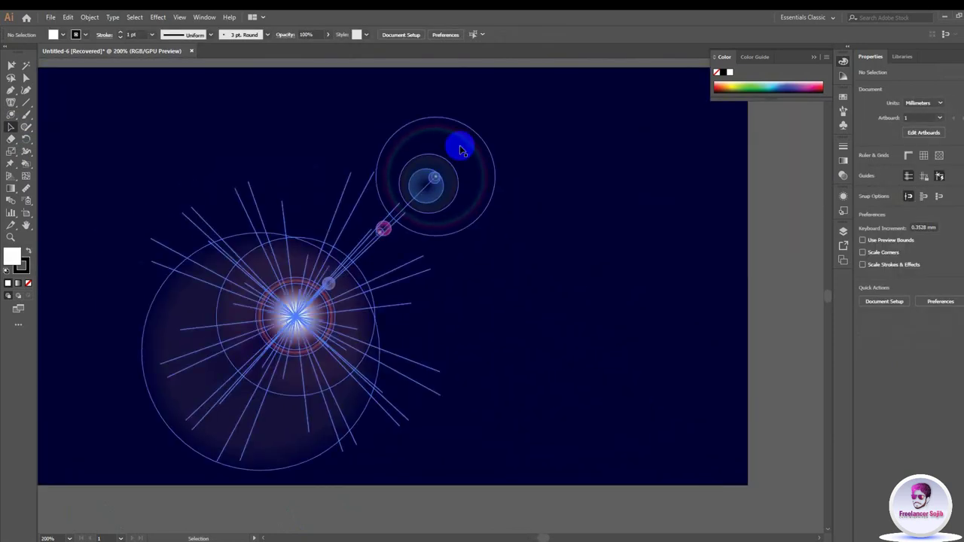
pyautogui.moveTo(457, 172); pyautogui.dragTo(495, 390)
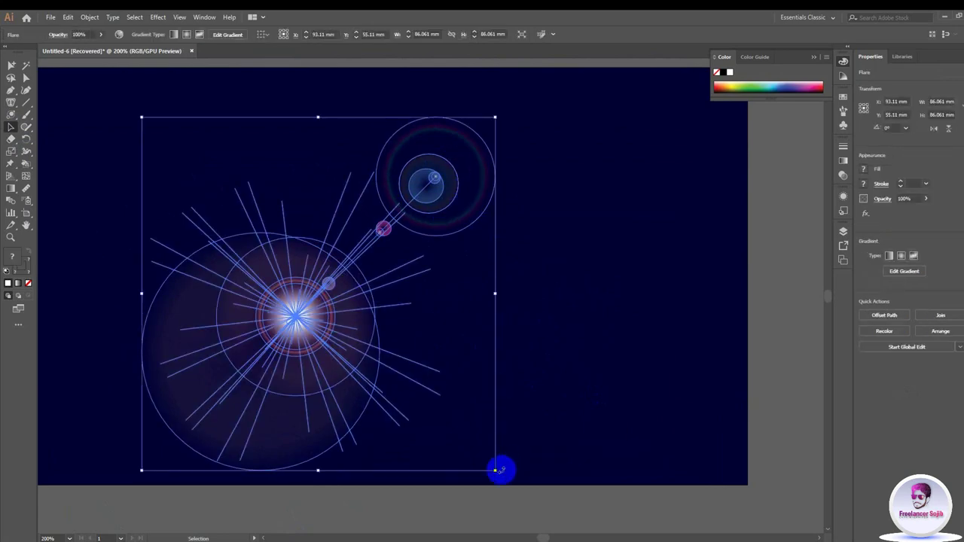
pyautogui.moveTo(497, 478)
pyautogui.mouseDown()
pyautogui.moveTo(276, 429)
pyautogui.moveTo(264, 407)
pyautogui.moveTo(610, 389)
pyautogui.mouseUp()
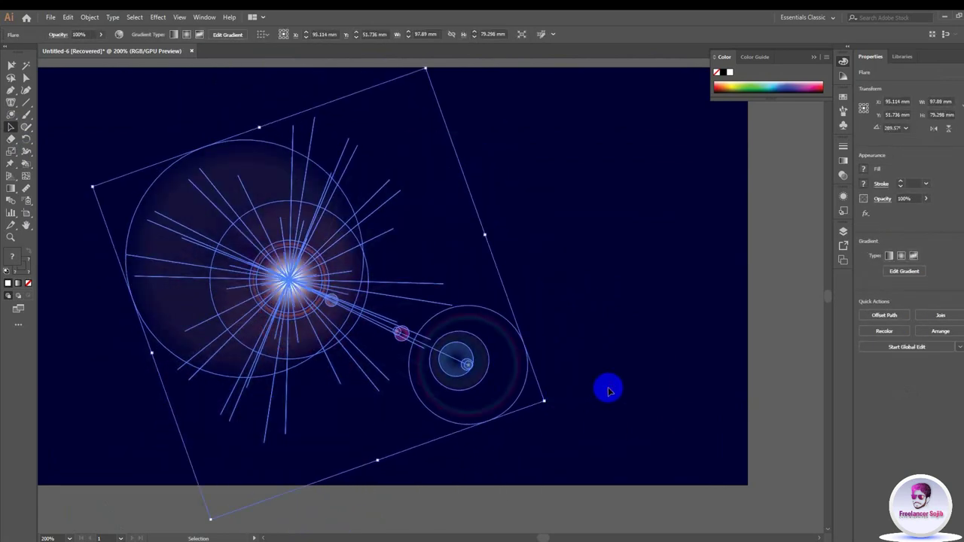
# Step: Nudge the flare up and left, then rotate it slightly further
pyautogui.hotkey('ctrl', 'z')
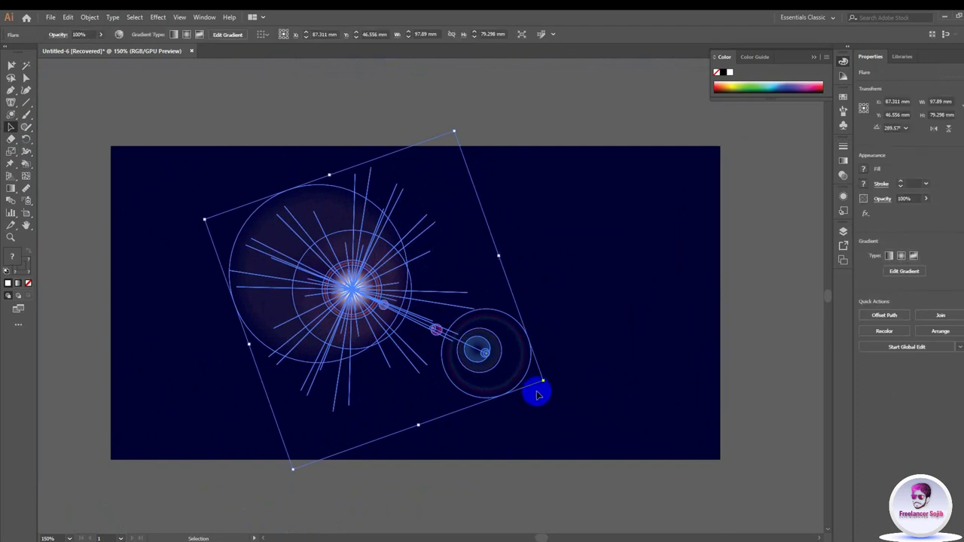
pyautogui.moveTo(543, 384); pyautogui.dragTo(689, 441)
pyautogui.click(699, 462)
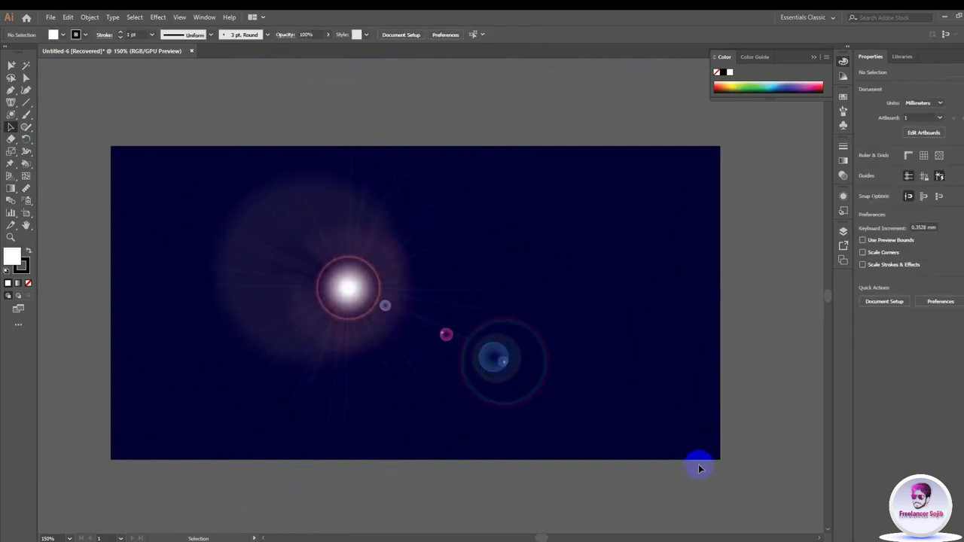
# Step: Compare the flare with the reference photos, recentre the rectangle and reselect the flare
pyautogui.scroll(-1, 699, 462)
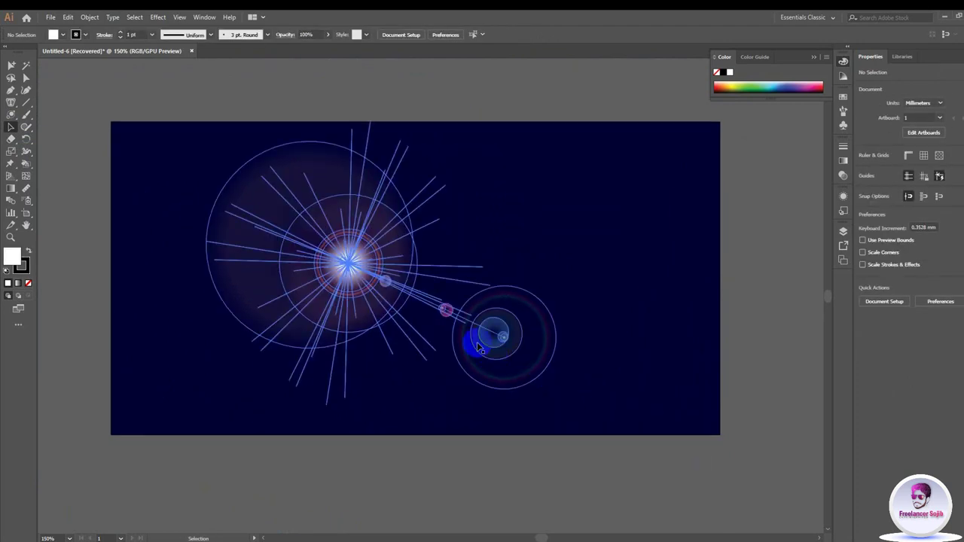
pyautogui.scroll(-2, 624, 413)
pyautogui.scroll(-2, 663, 317)
pyautogui.hscroll(3, 640, 317)
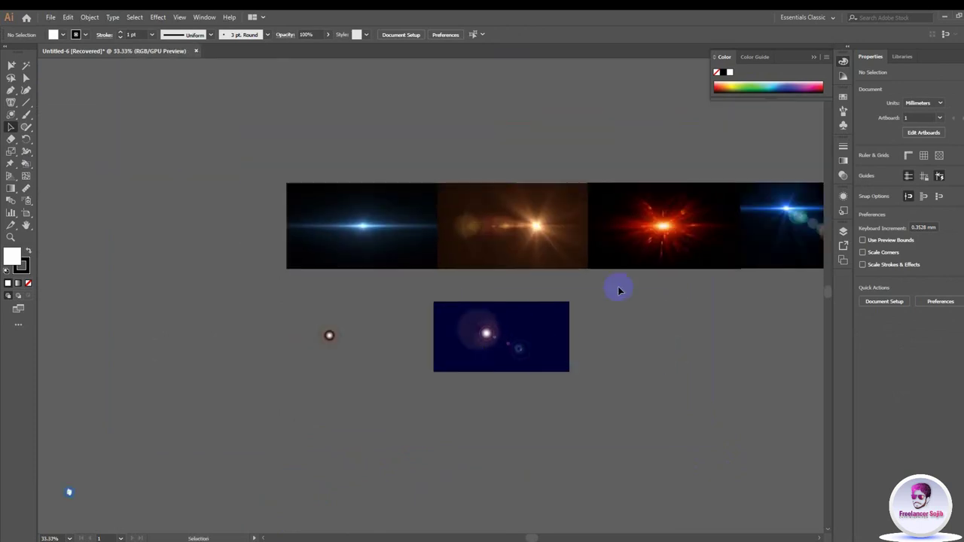
pyautogui.scroll(2, 617, 287)
pyautogui.scroll(2, 570, 331)
pyautogui.hscroll(5, 570, 332)
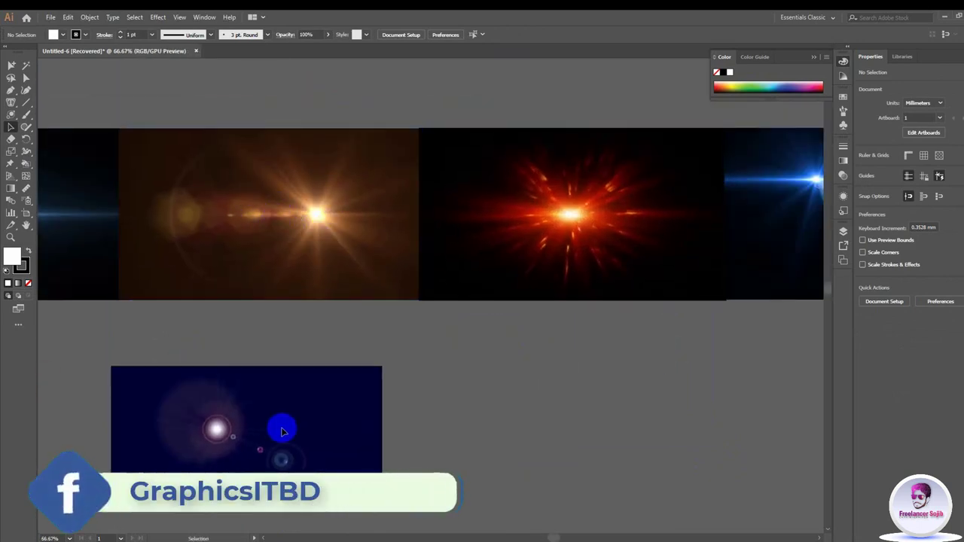
pyautogui.hscroll(3, 452, 385)
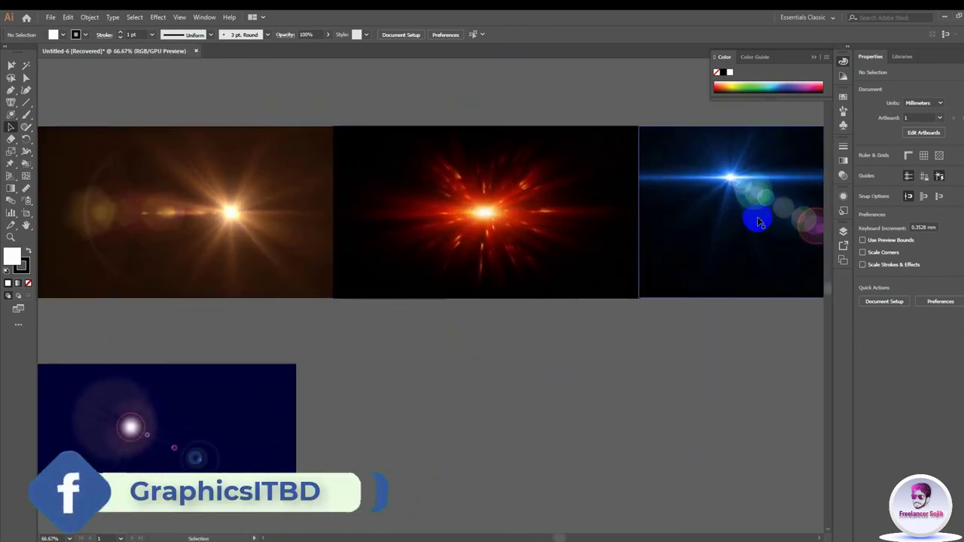
pyautogui.hscroll(2, 422, 422)
pyautogui.scroll(1, 93, 372)
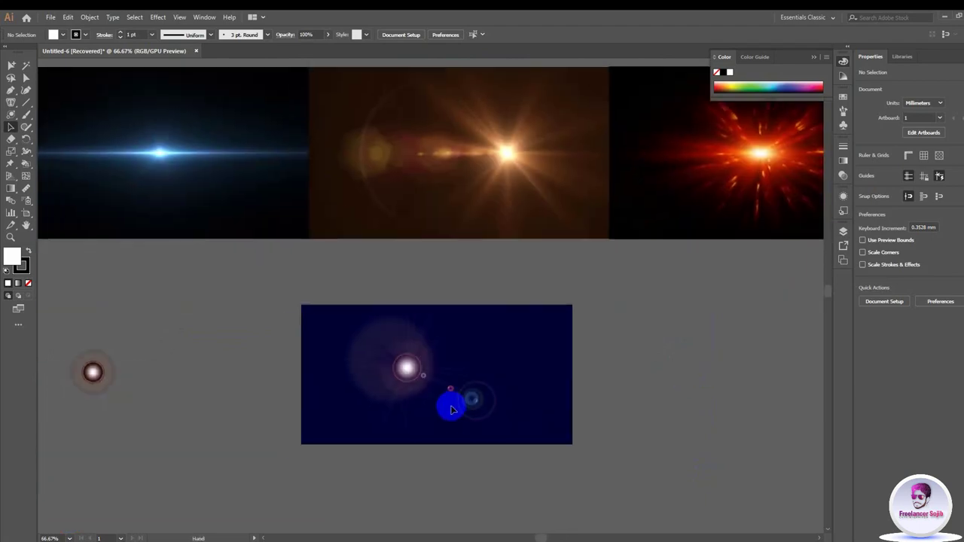
pyautogui.scroll(2, 452, 415)
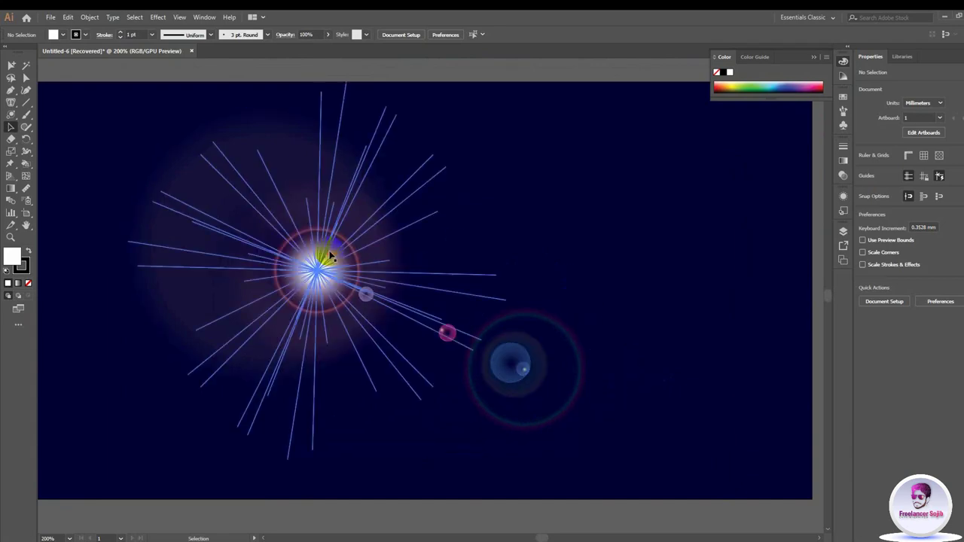
pyautogui.scroll(-3, 609, 366)
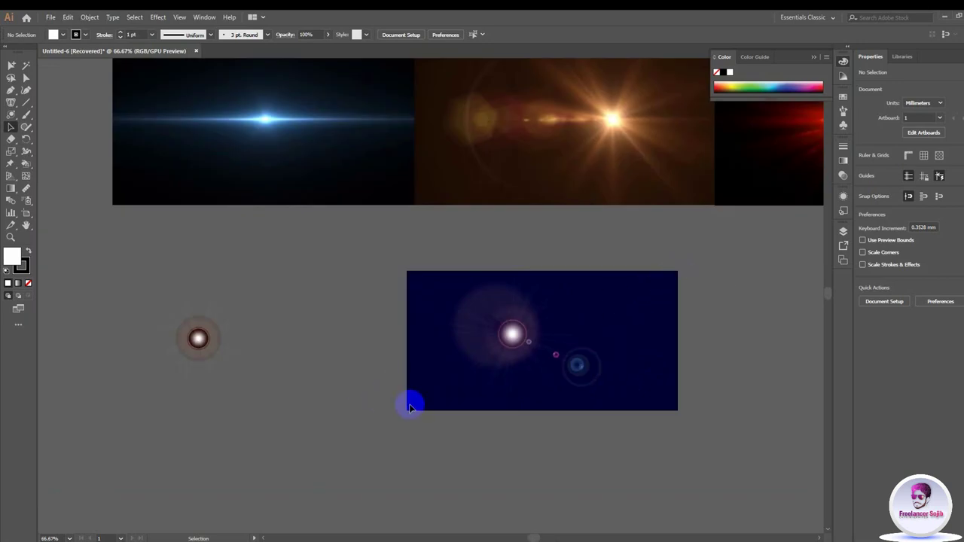
pyautogui.scroll(1, 420, 407)
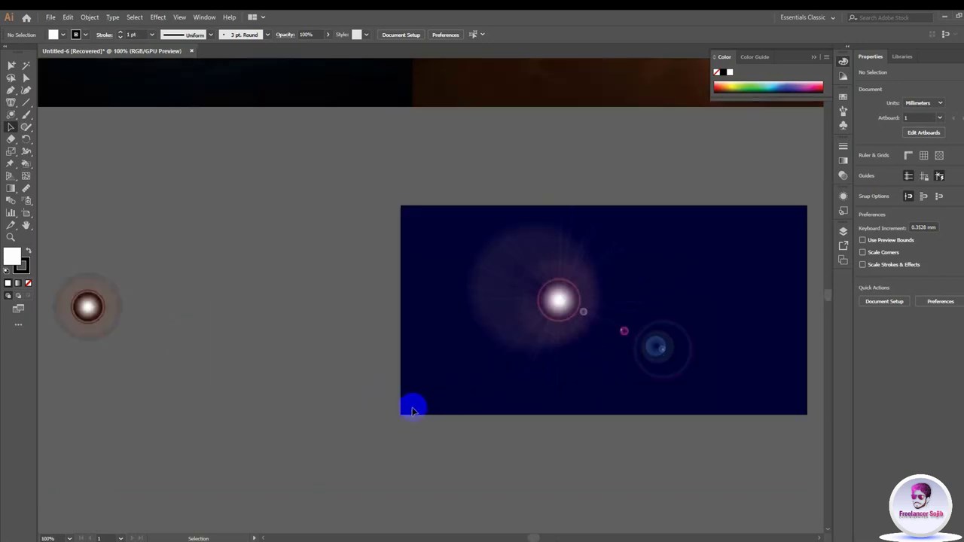
pyautogui.moveTo(485, 377); pyautogui.dragTo(377, 385)
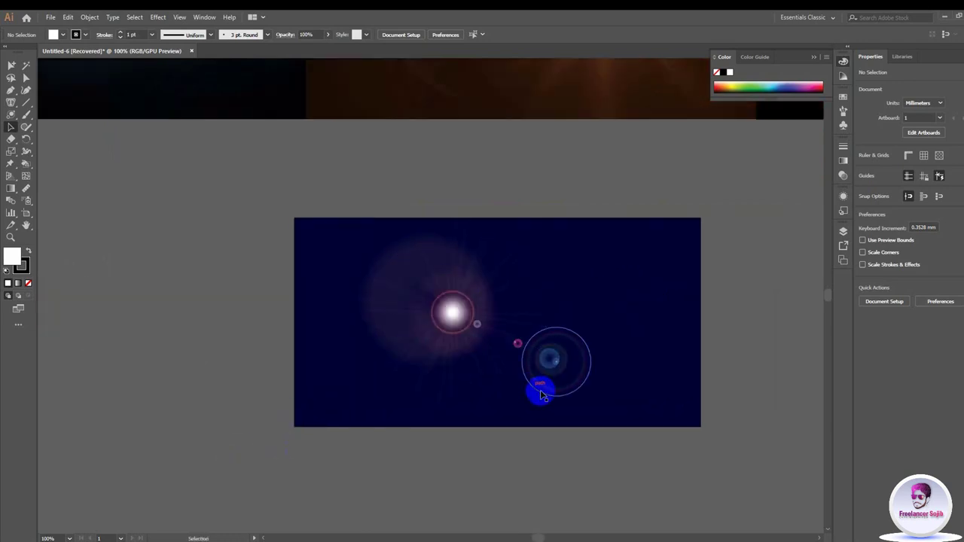
pyautogui.scroll(1, 546, 388)
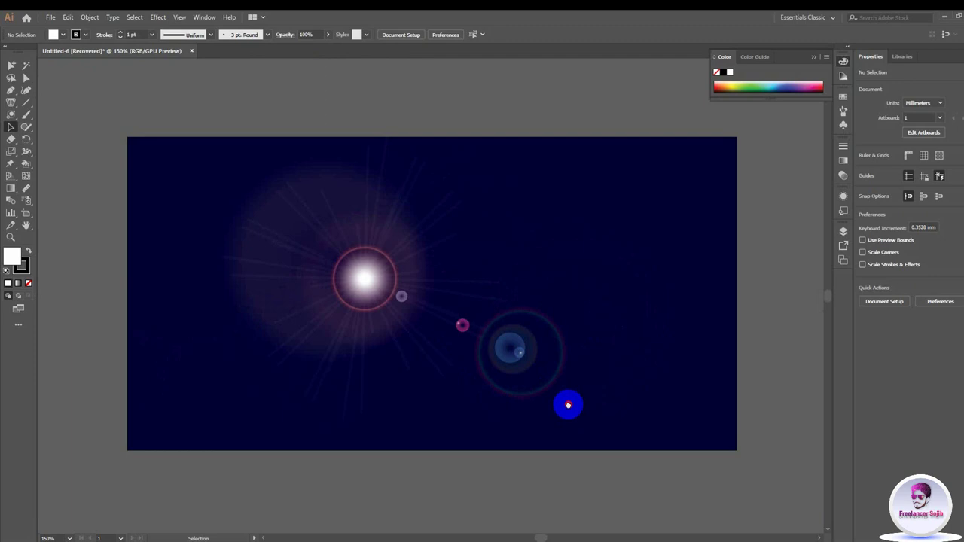
pyautogui.click(568, 406)
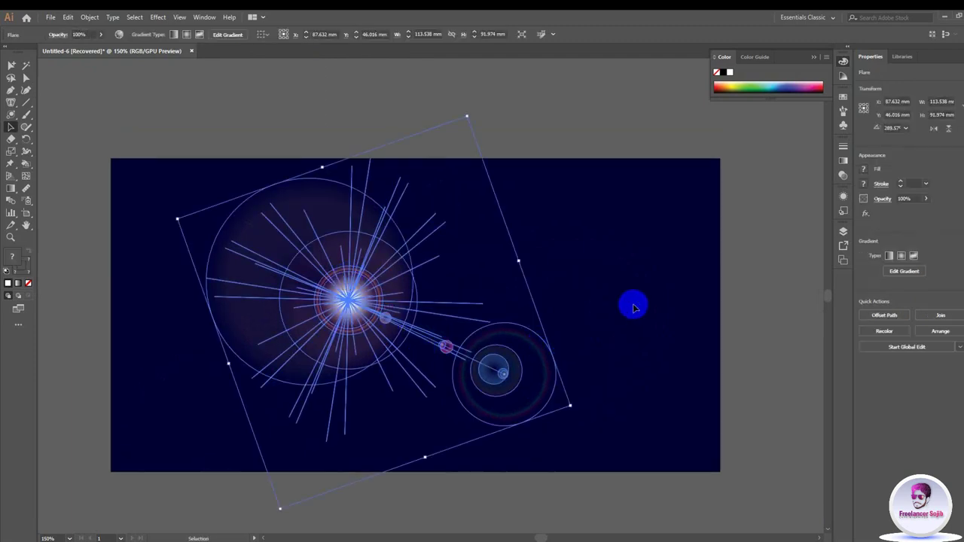
# Step: Expand the lens flare into editable shapes through the Object menu
pyautogui.rightClick(348, 297)
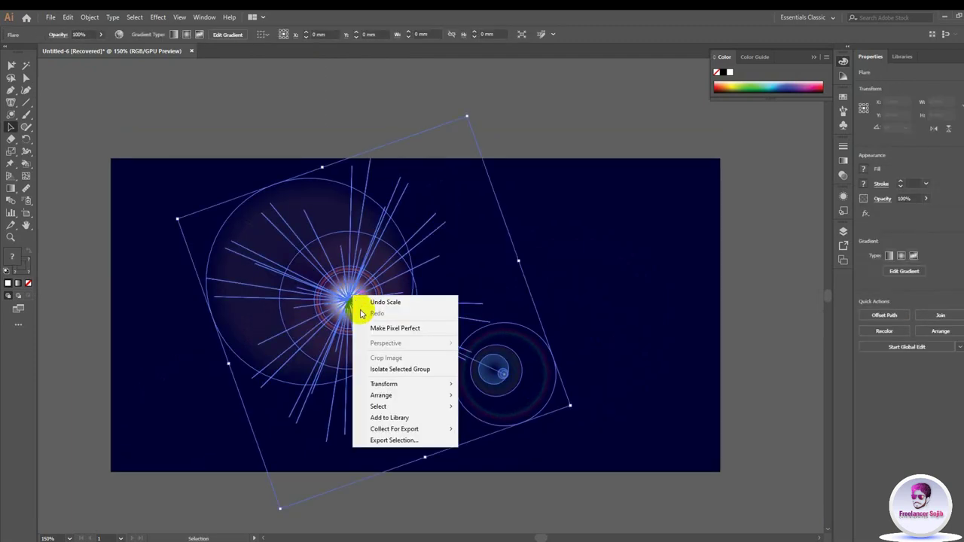
pyautogui.click(585, 281)
pyautogui.click(355, 267)
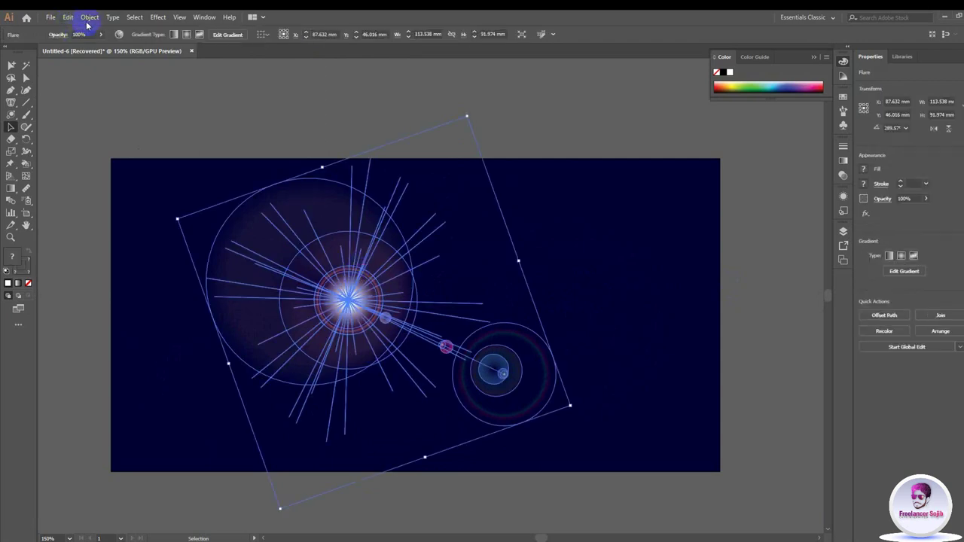
pyautogui.click(90, 16)
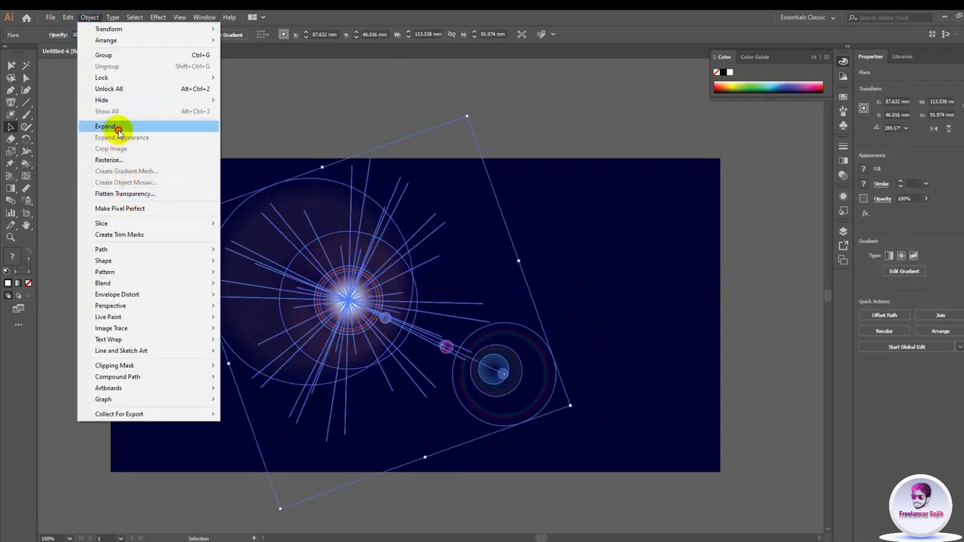
pyautogui.click(109, 126)
pyautogui.click(467, 339)
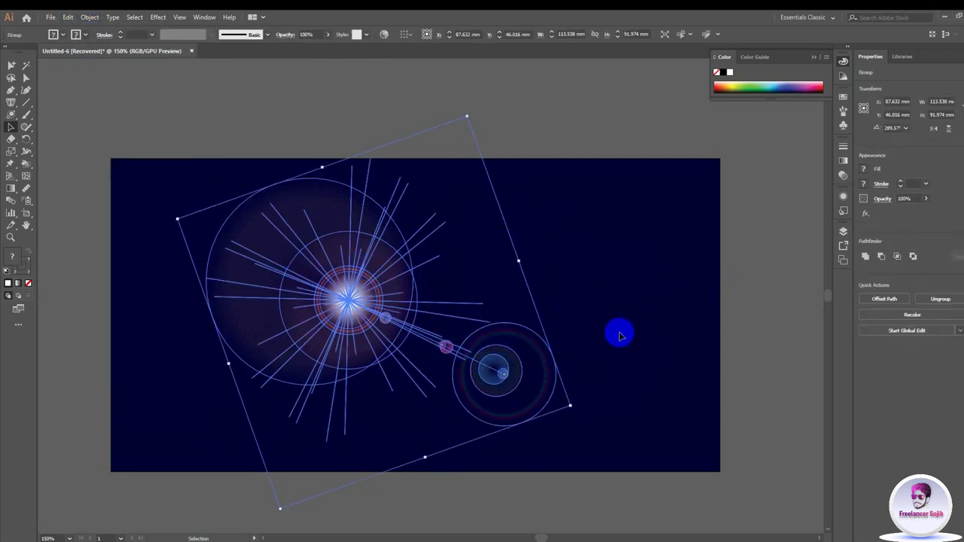
pyautogui.click(622, 297)
# Step: Ungroup the expanded flare from its right-click menu, then deselect it
pyautogui.click(517, 364)
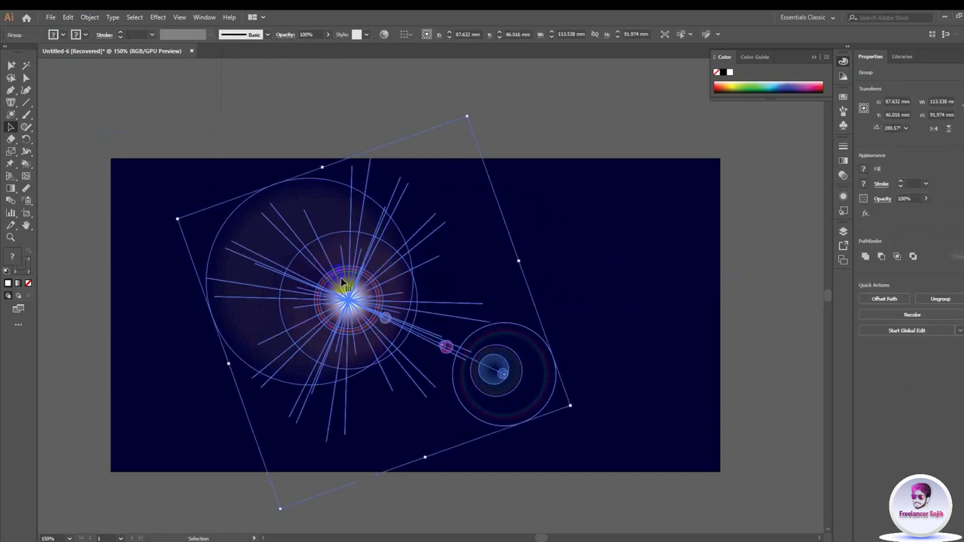
pyautogui.click(663, 304)
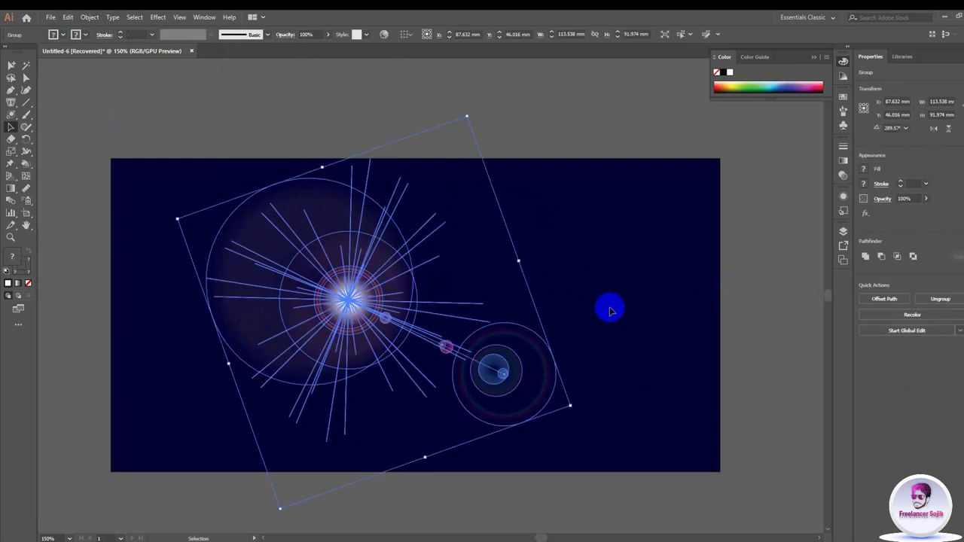
pyautogui.click(611, 307)
pyautogui.rightClick(341, 301)
pyautogui.click(387, 362)
pyautogui.click(680, 349)
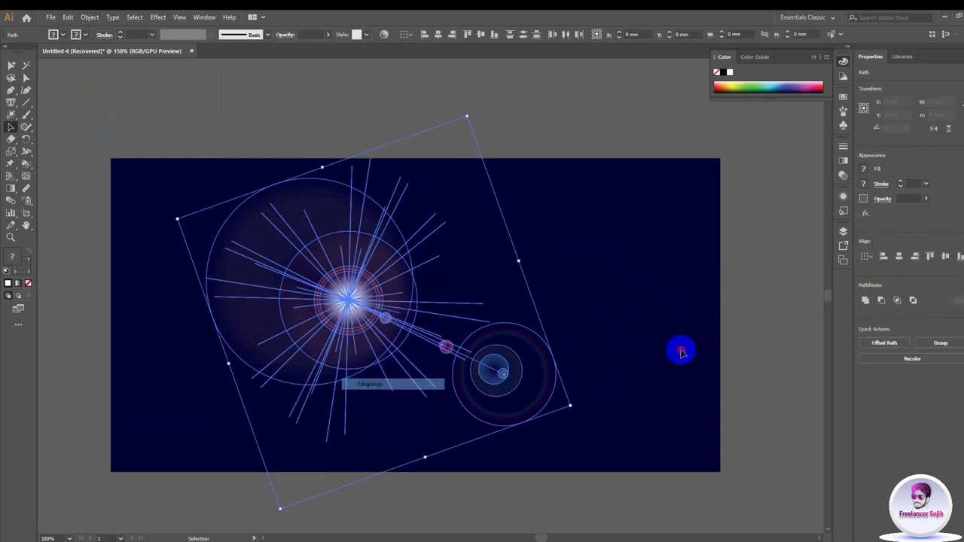
pyautogui.click(379, 293)
pyautogui.click(183, 133)
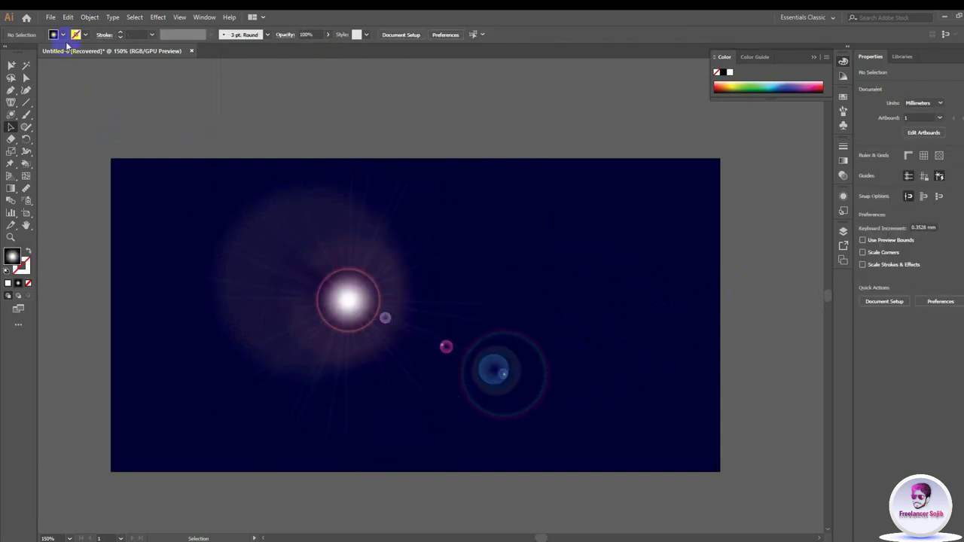
# Step: Select the expanded flare's ray path on the navy rectangle
pyautogui.scroll(-1, 510, 243)
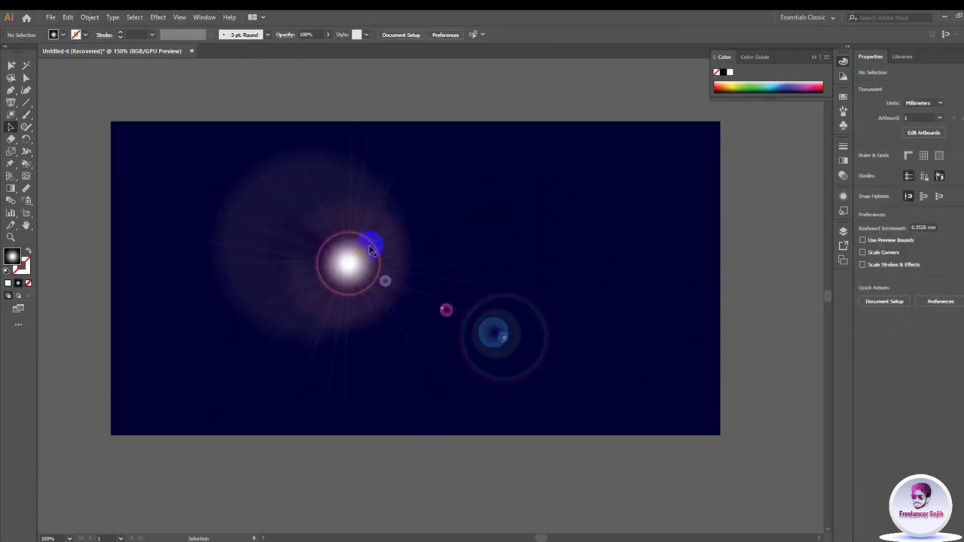
pyautogui.scroll(1, 542, 356)
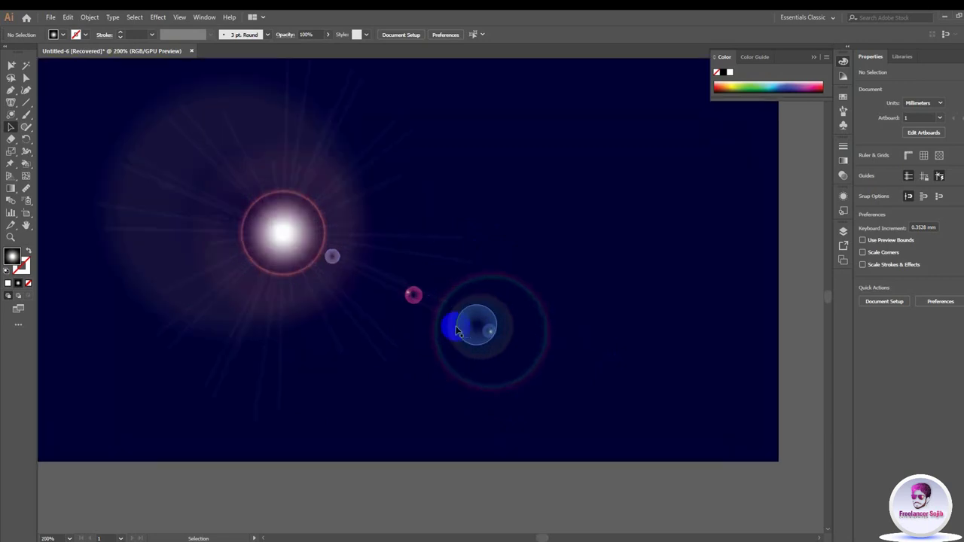
pyautogui.moveTo(282, 223); pyautogui.dragTo(282, 223)
pyautogui.scroll(-2, 532, 241)
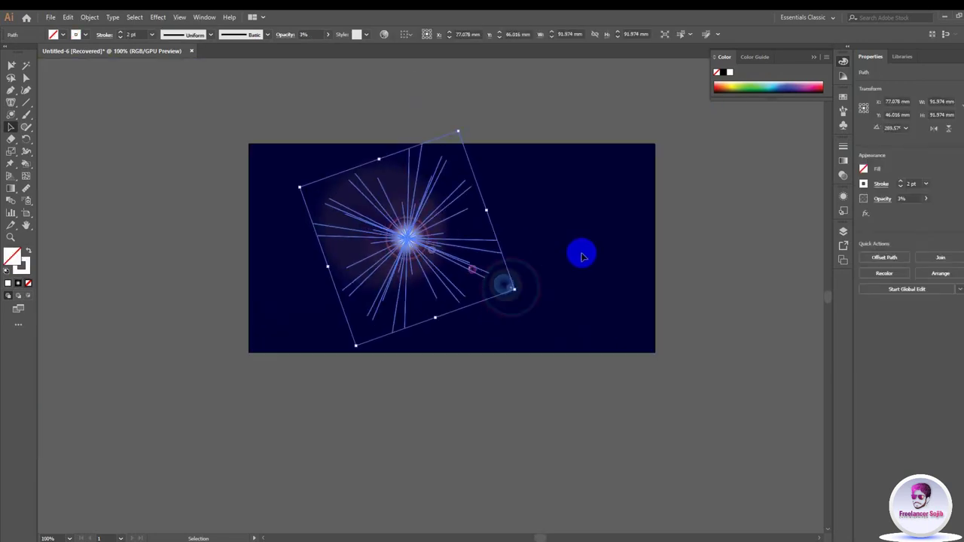
pyautogui.click(394, 190)
pyautogui.click(355, 170)
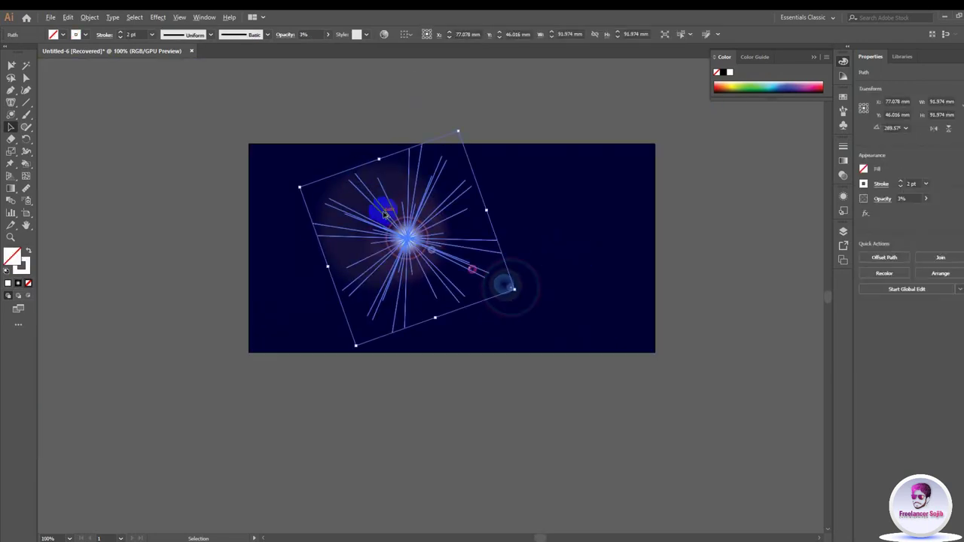
pyautogui.scroll(3, 385, 214)
pyautogui.scroll(3, 610, 312)
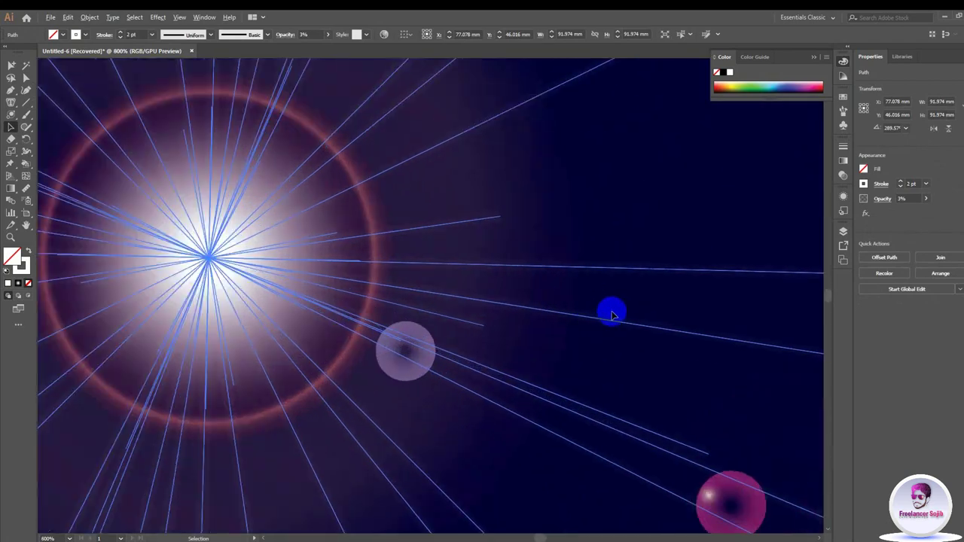
pyautogui.scroll(-3, 403, 336)
pyautogui.click(697, 281)
pyautogui.click(327, 301)
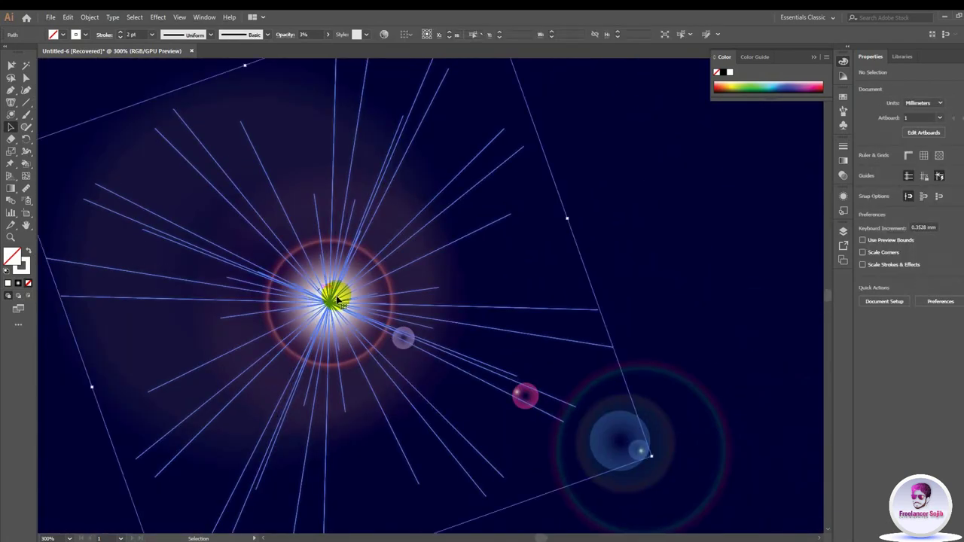
# Step: Frame the artboard below the photos and give the ray path a stroke swatch colour
pyautogui.scroll(-2, 377, 309)
pyautogui.scroll(-2, 510, 274)
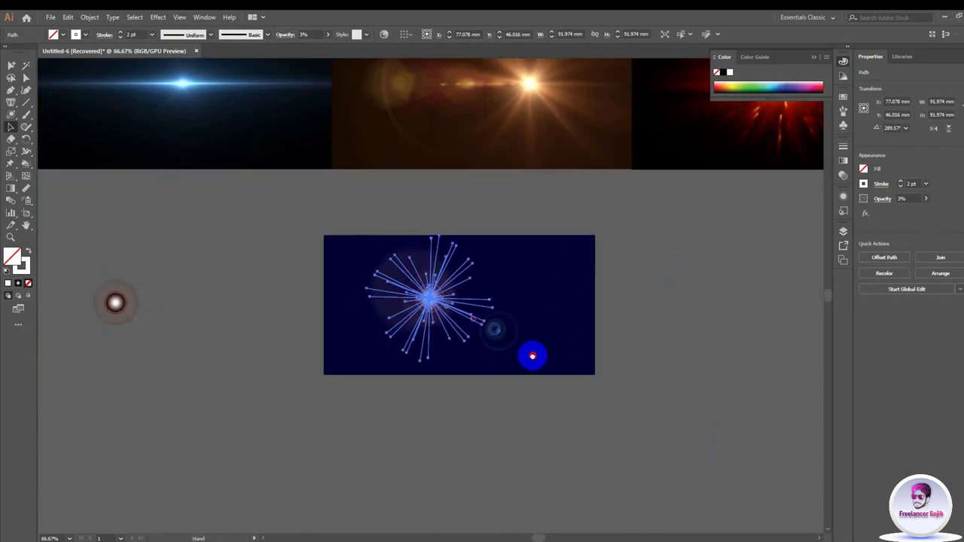
pyautogui.scroll(-1, 671, 237)
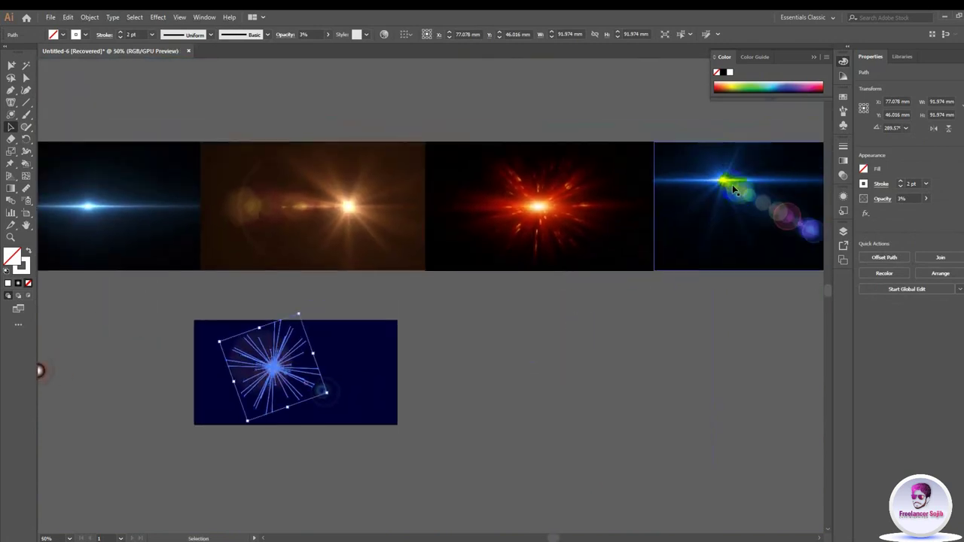
pyautogui.scroll(2, 526, 311)
pyautogui.moveTo(299, 354); pyautogui.dragTo(601, 280)
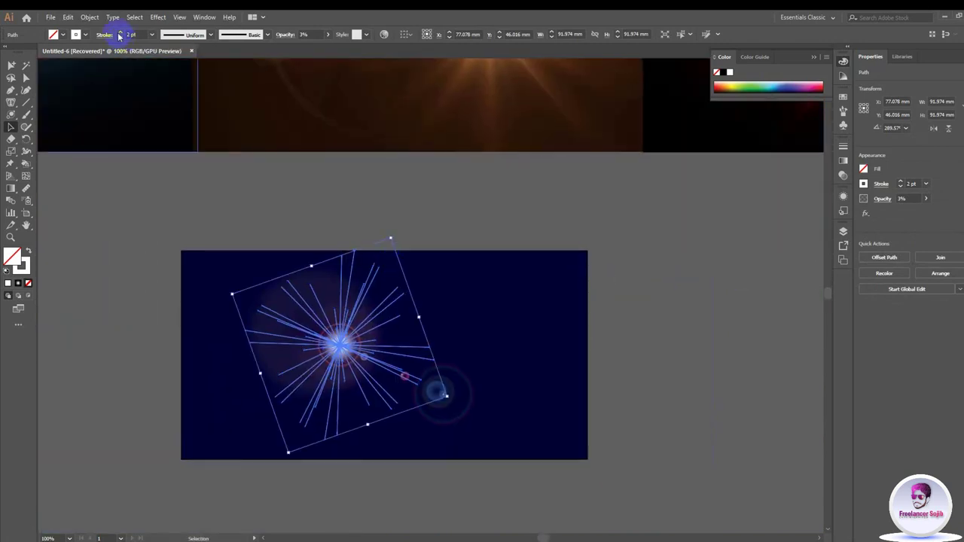
pyautogui.click(64, 36)
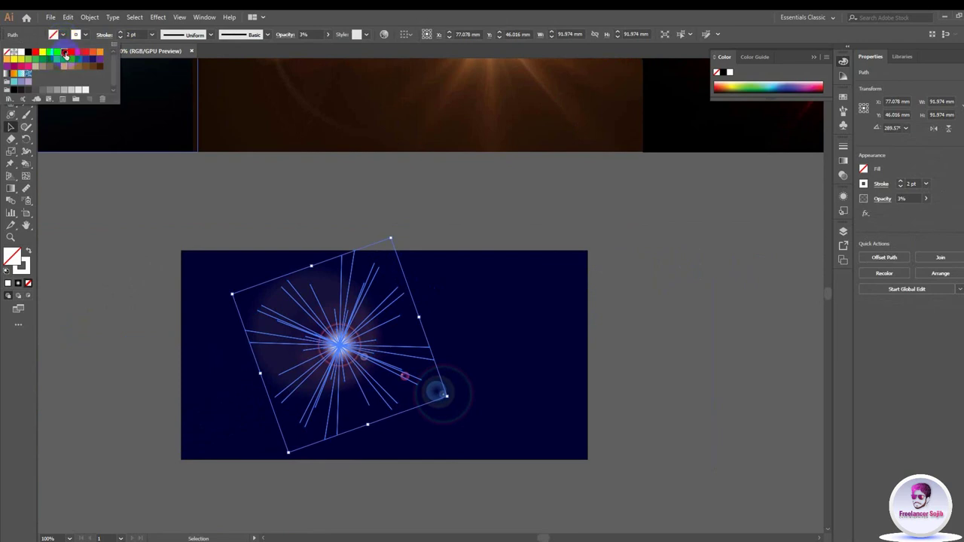
pyautogui.click(65, 55)
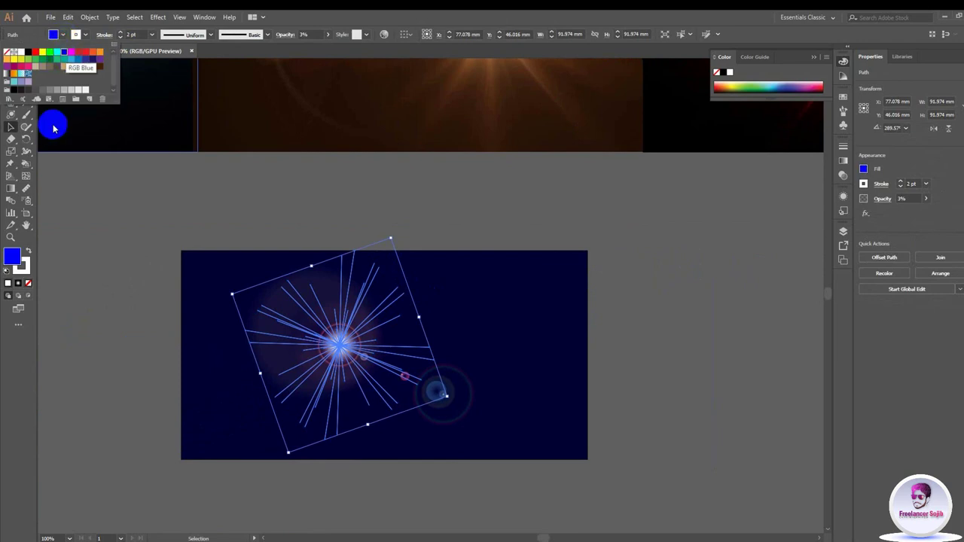
# Step: Give the ray path a saturated blue stroke in the Color Picker
pyautogui.doubleClick(27, 269)
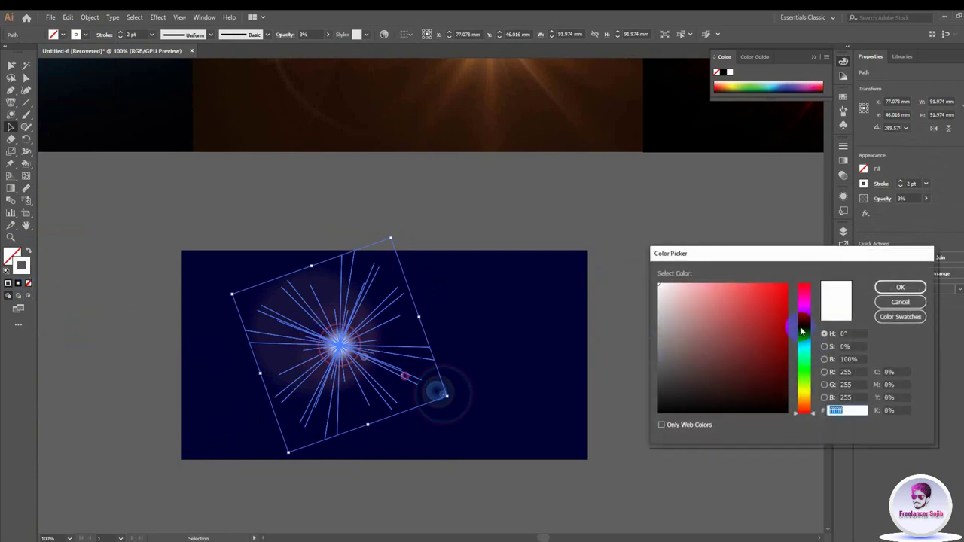
pyautogui.click(804, 327)
pyautogui.click(768, 288)
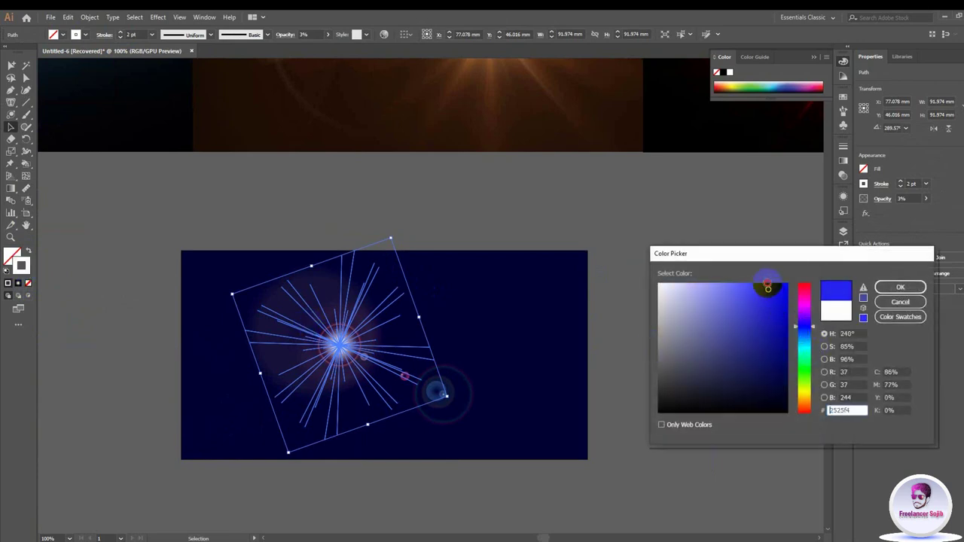
pyautogui.click(904, 290)
pyautogui.click(704, 370)
pyautogui.hotkey('ctrl', '+')
pyautogui.hotkey('ctrl', '+')
pyautogui.hotkey('ctrl', '+')
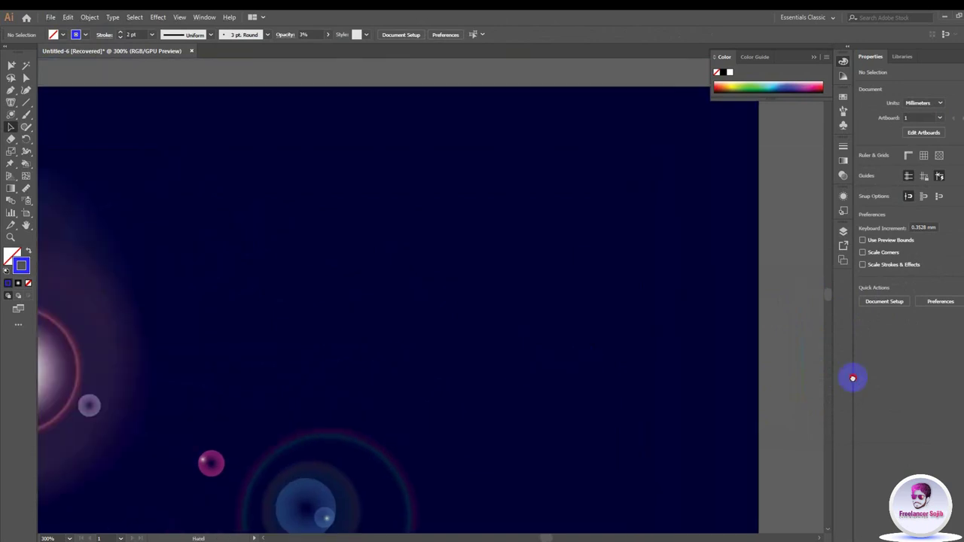
pyautogui.hscroll(-3, 853, 379)
pyautogui.scroll(1, 570, 344)
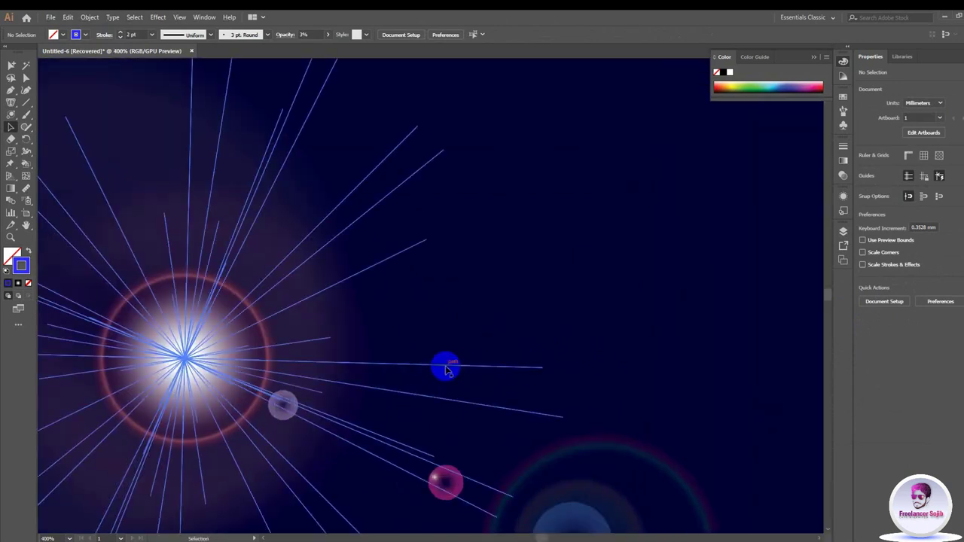
# Step: Refine the ray stroke to a bright sky blue, #06acff
pyautogui.click(446, 369)
pyautogui.doubleClick(24, 263)
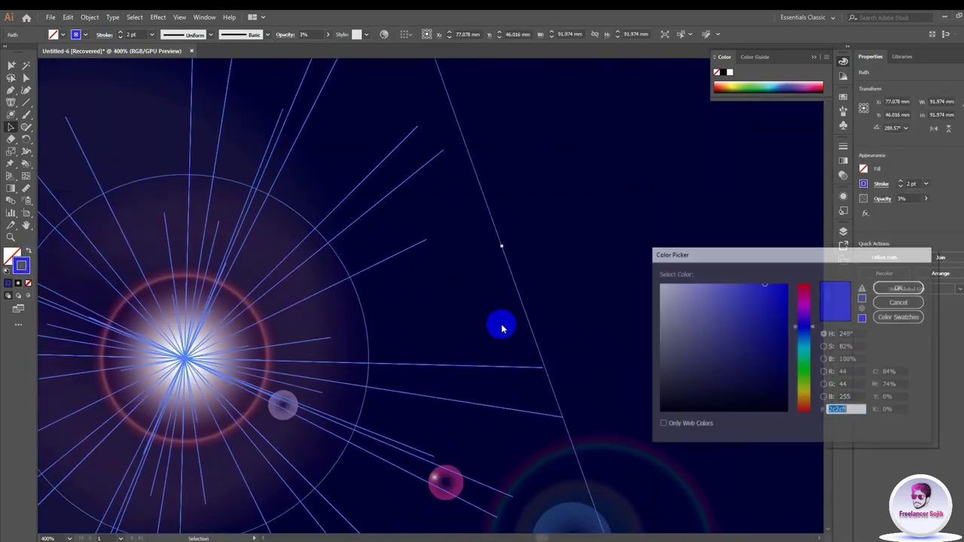
pyautogui.moveTo(761, 303)
pyautogui.mouseDown()
pyautogui.moveTo(733, 286)
pyautogui.moveTo(770, 297)
pyautogui.mouseUp()
pyautogui.click(804, 335)
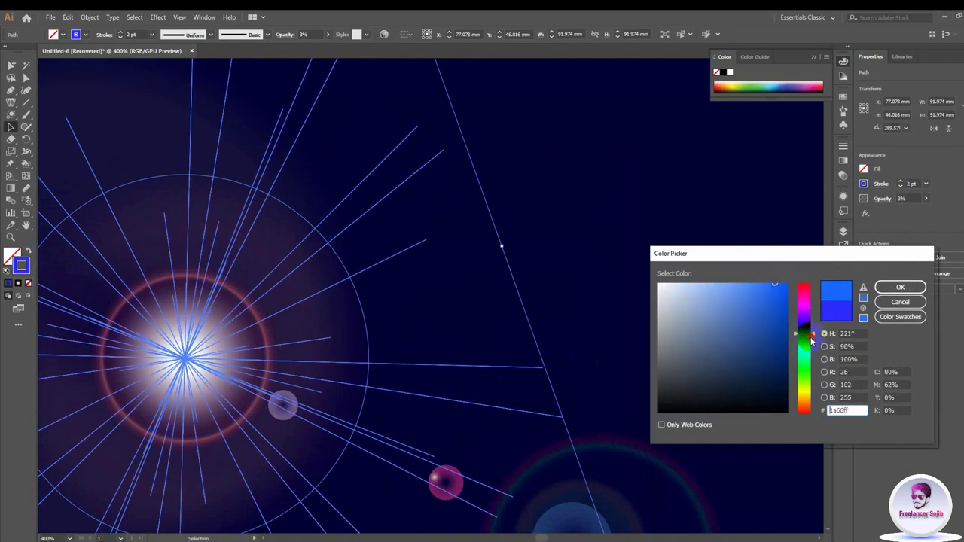
pyautogui.moveTo(810, 336); pyautogui.dragTo(809, 339)
pyautogui.moveTo(775, 295); pyautogui.dragTo(786, 285)
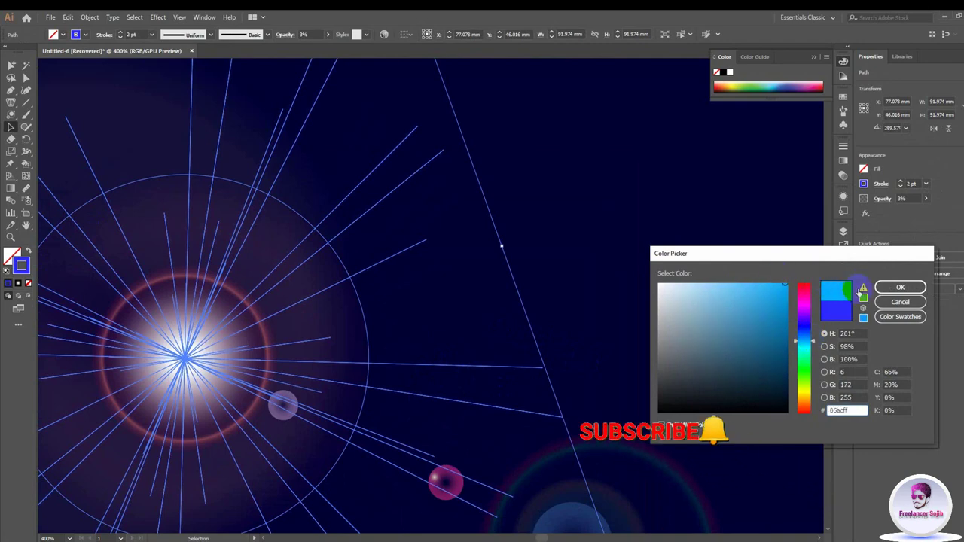
pyautogui.click(900, 287)
pyautogui.click(693, 293)
# Step: Select the flare's central glow circle instead of its ray path
pyautogui.scroll(-1, 700, 302)
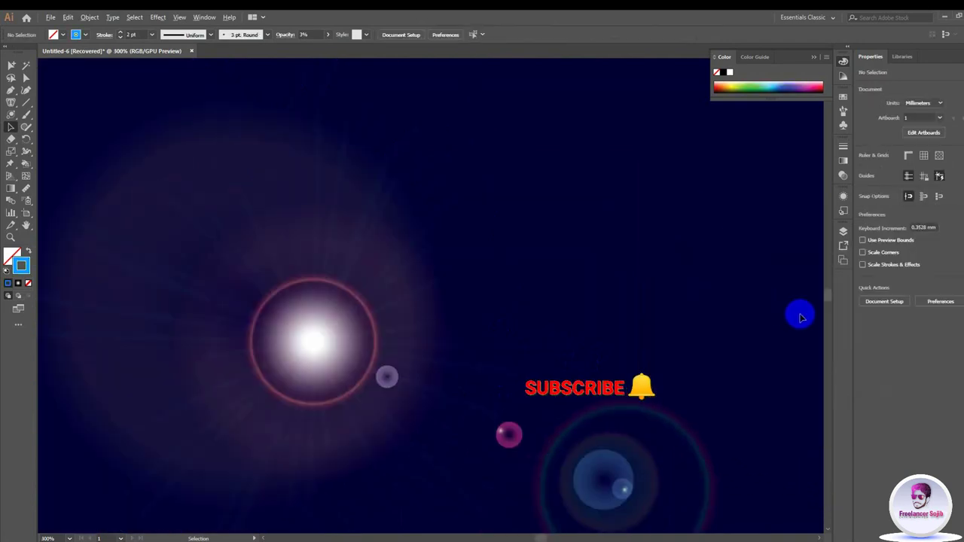
pyautogui.scroll(-2, 520, 332)
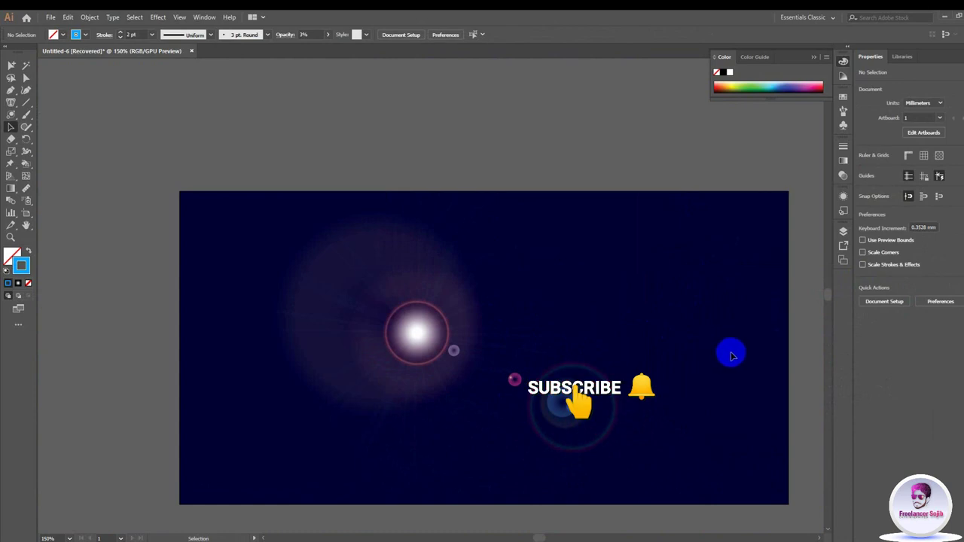
pyautogui.click(426, 336)
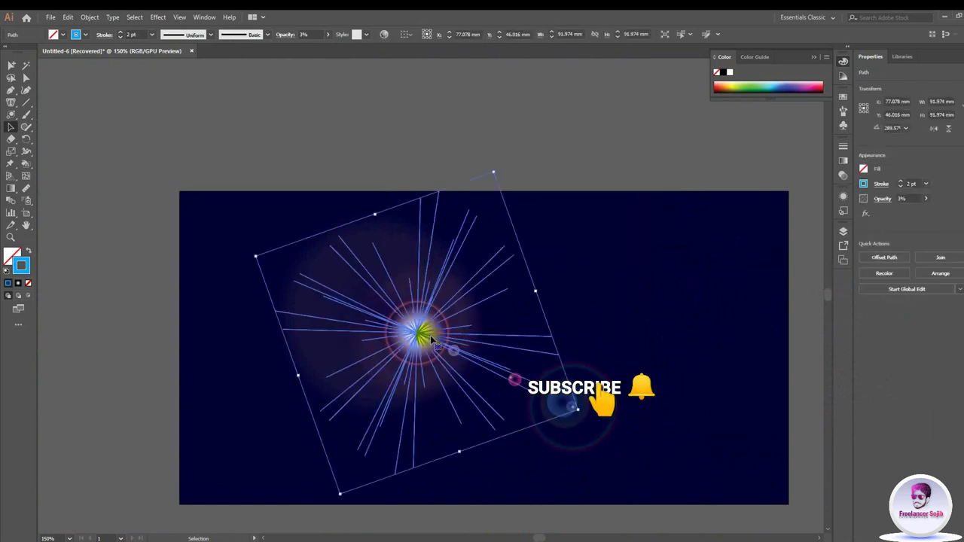
pyautogui.hotkey('ctrl', 'shift', 'a')
pyautogui.click(428, 338)
pyautogui.scroll(1, 437, 336)
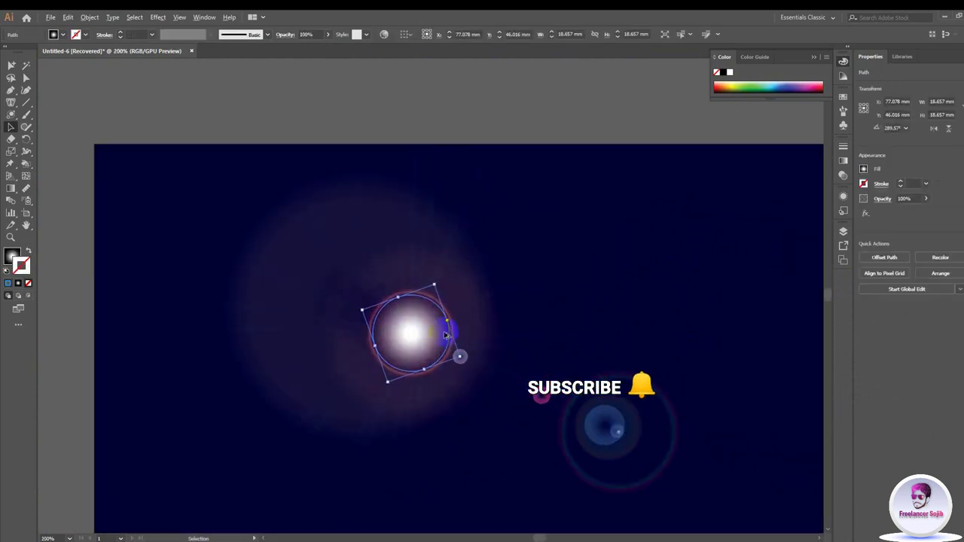
pyautogui.moveTo(432, 338); pyautogui.dragTo(705, 225)
pyautogui.scroll(3, 708, 226)
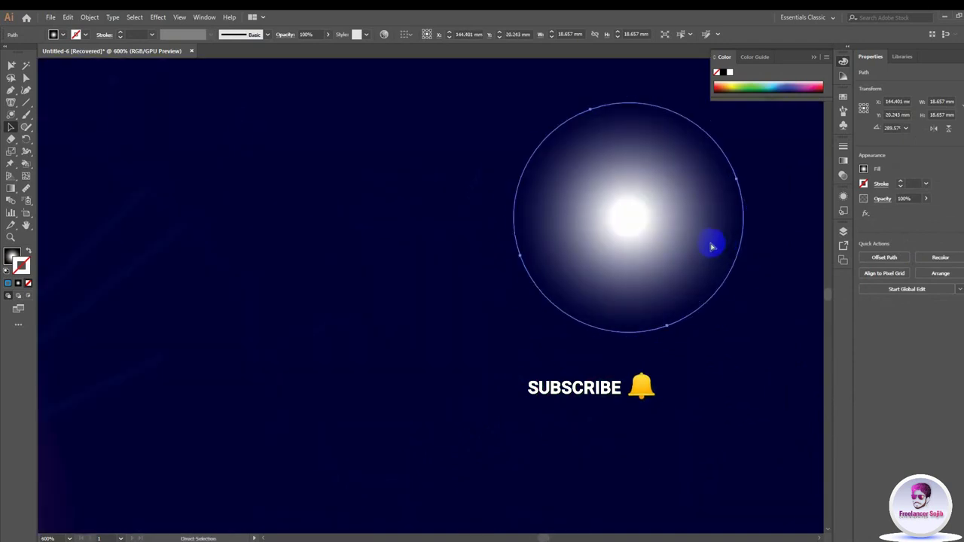
pyautogui.scroll(-3, 665, 293)
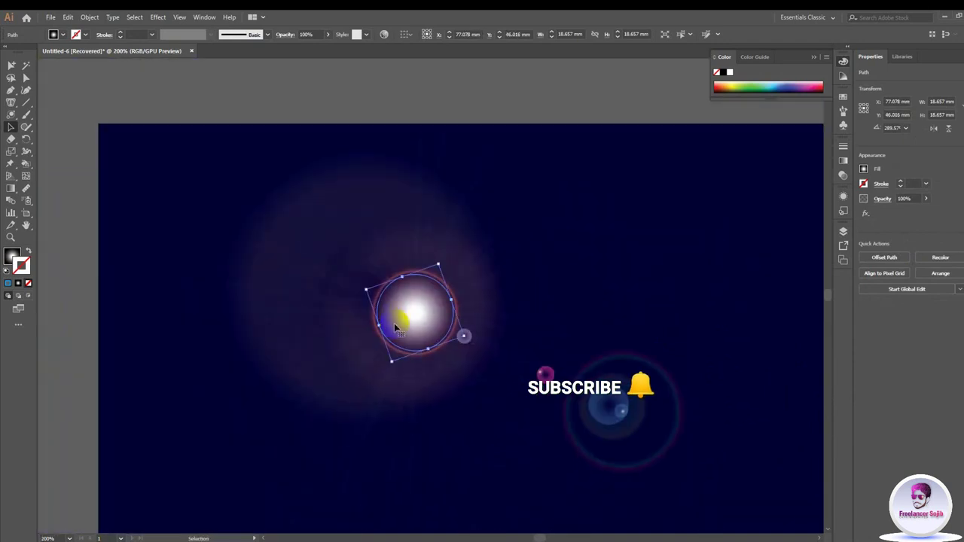
pyautogui.scroll(2, 399, 318)
# Step: Make the glow's first gradient stop white and remove the circle's stroke
pyautogui.click(843, 164)
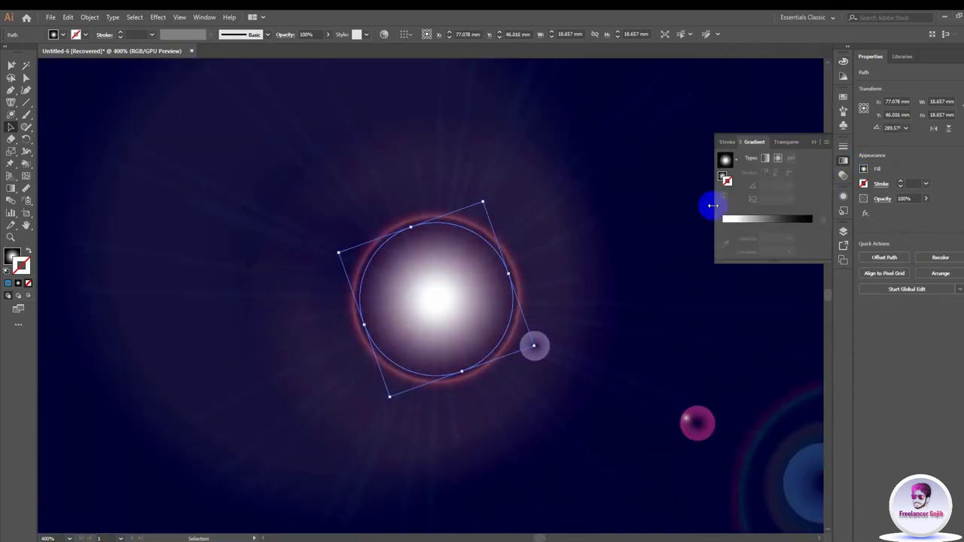
pyautogui.click(727, 162)
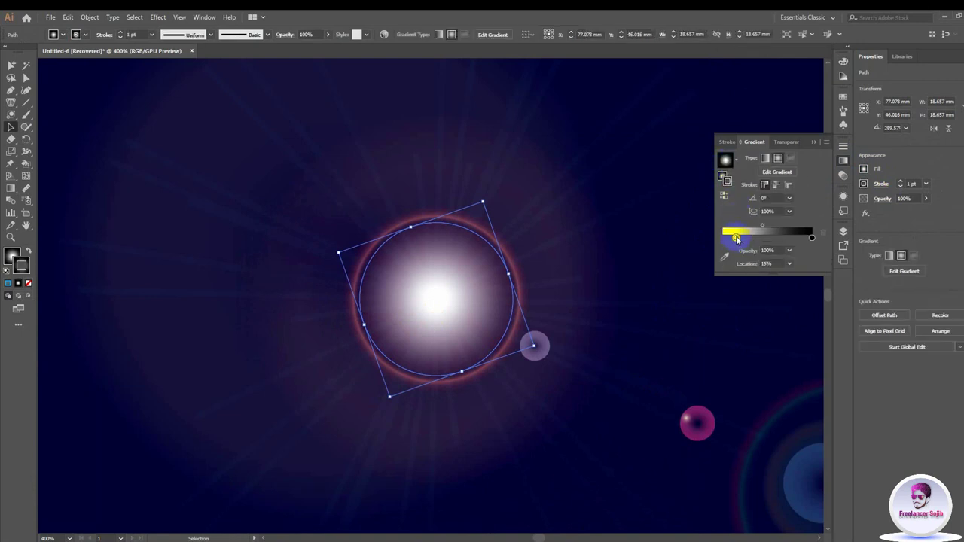
pyautogui.moveTo(737, 240); pyautogui.dragTo(33, 256)
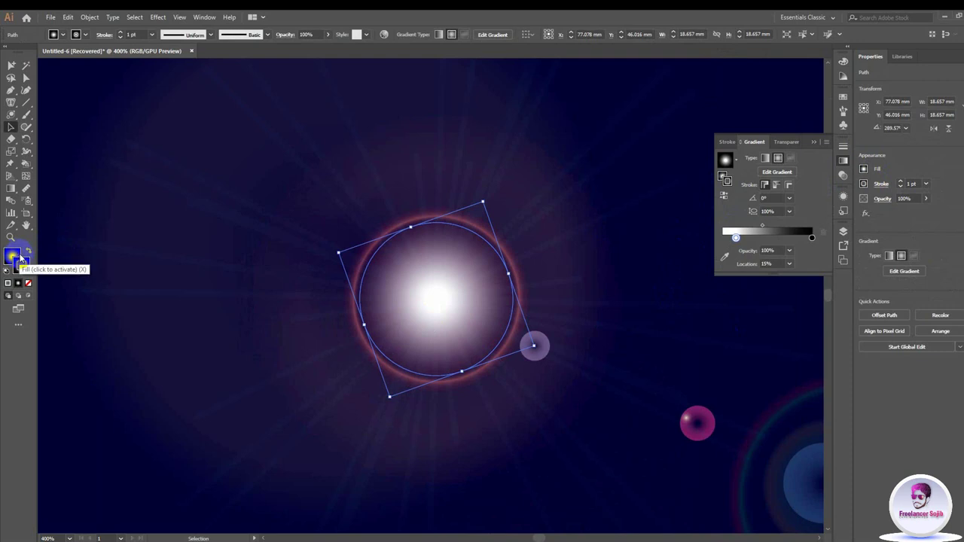
pyautogui.click(22, 261)
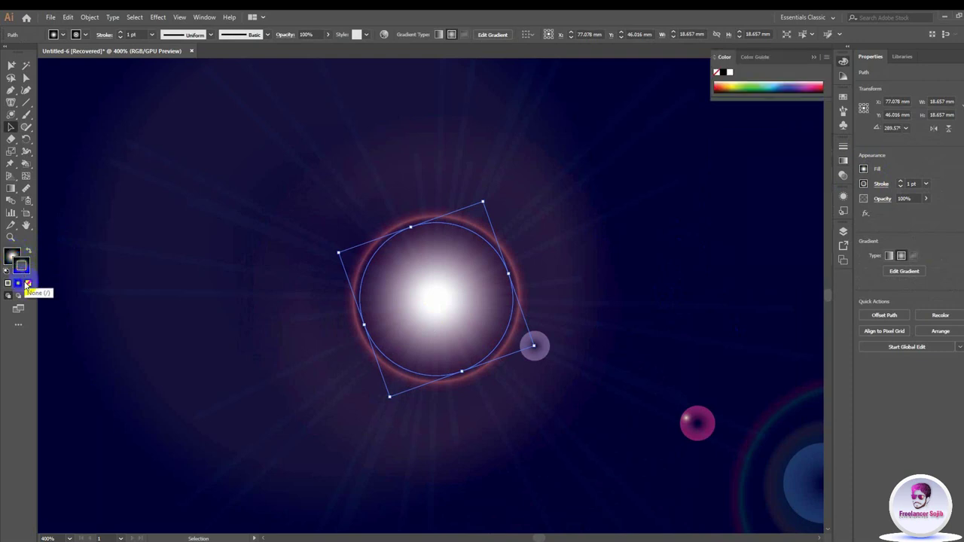
pyautogui.click(27, 284)
pyautogui.click(11, 257)
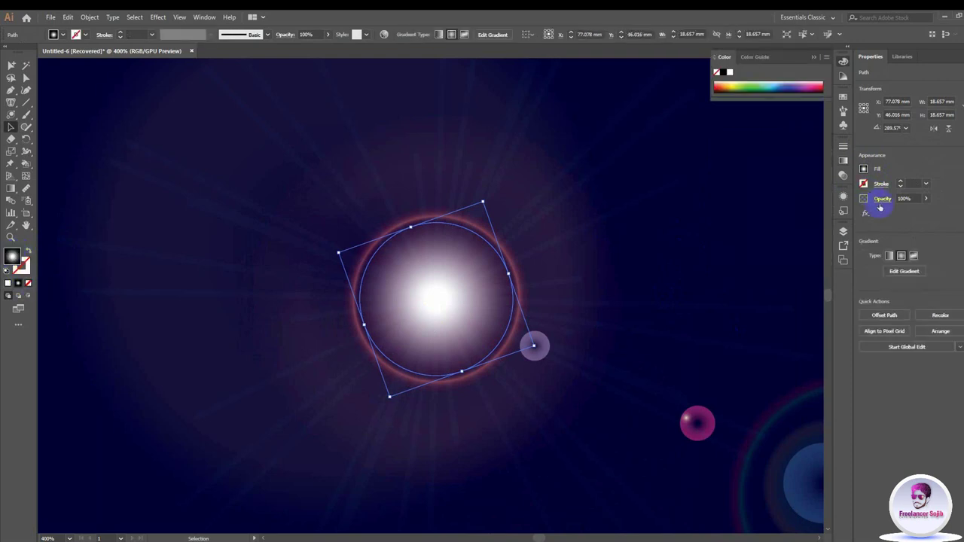
# Step: Shift the glow's first stop toward cyan, reducing magenta and yellow on the CMYK sliders
pyautogui.click(844, 161)
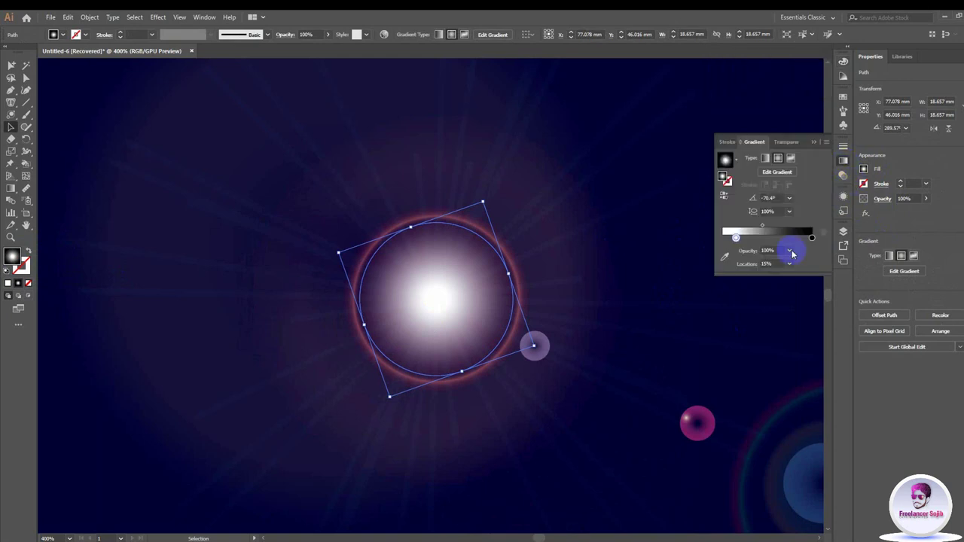
pyautogui.doubleClick(736, 238)
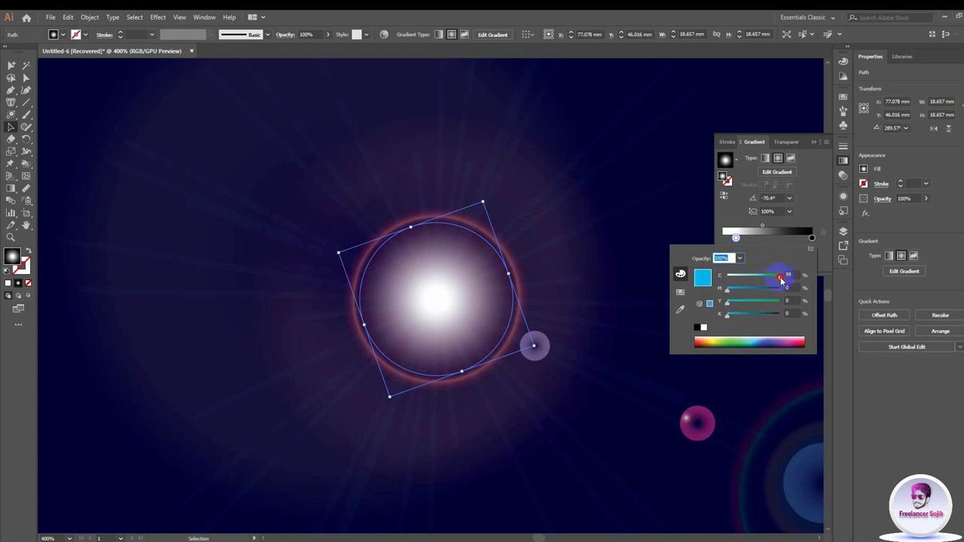
pyautogui.moveTo(781, 280); pyautogui.dragTo(784, 278)
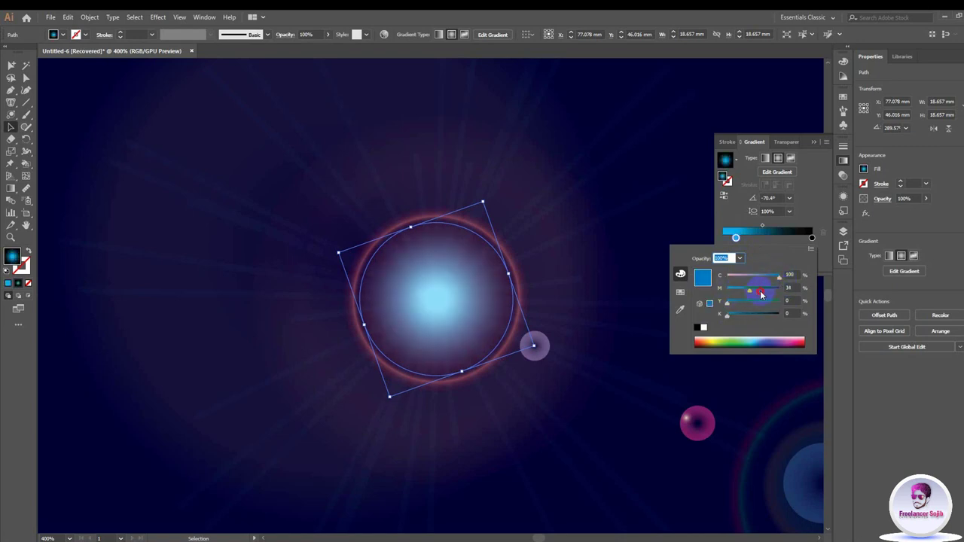
pyautogui.moveTo(763, 297); pyautogui.dragTo(759, 294)
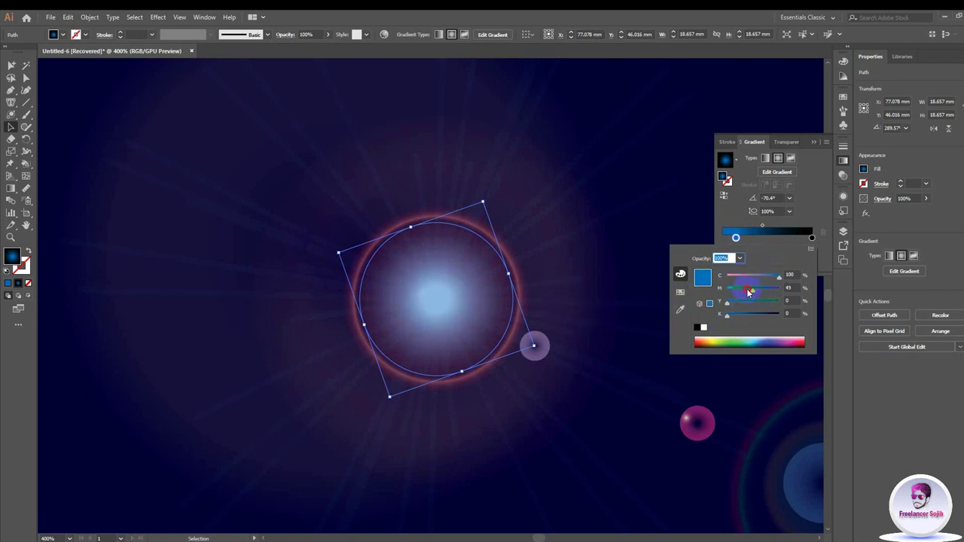
pyautogui.moveTo(719, 296); pyautogui.dragTo(721, 296)
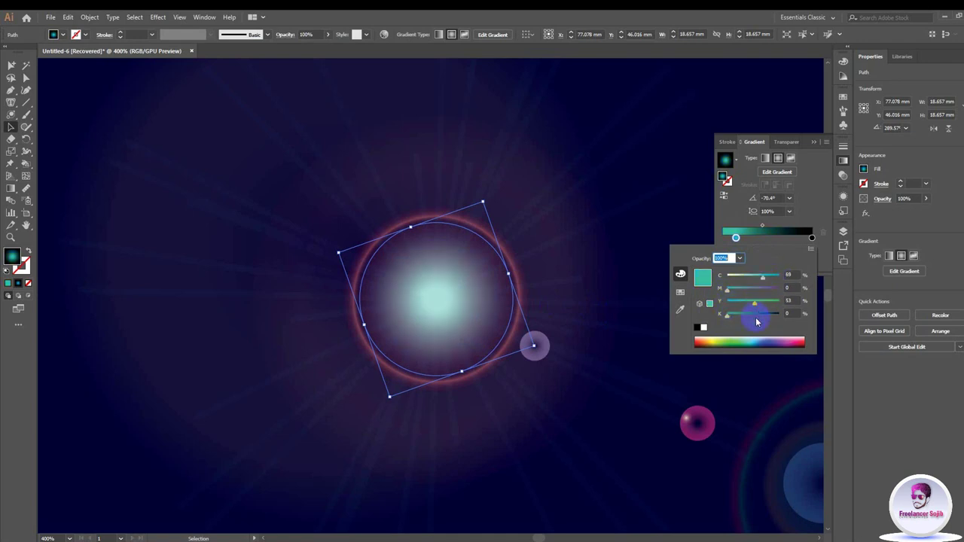
pyautogui.moveTo(751, 309)
pyautogui.mouseDown()
pyautogui.moveTo(728, 315)
pyautogui.moveTo(741, 316)
pyautogui.mouseUp()
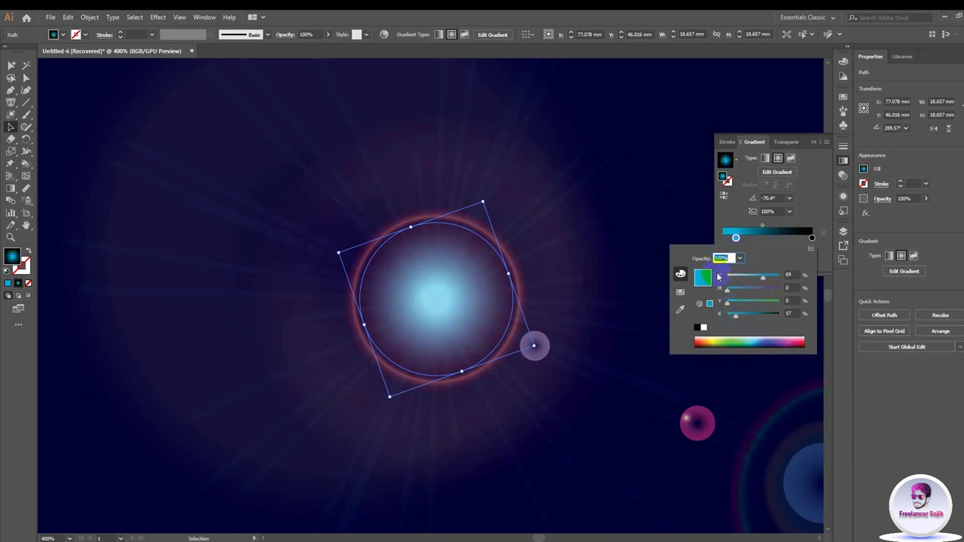
# Step: Try a blue-violet swatch, then set the glow's centre stop to bright blue #2155F9
pyautogui.click(681, 293)
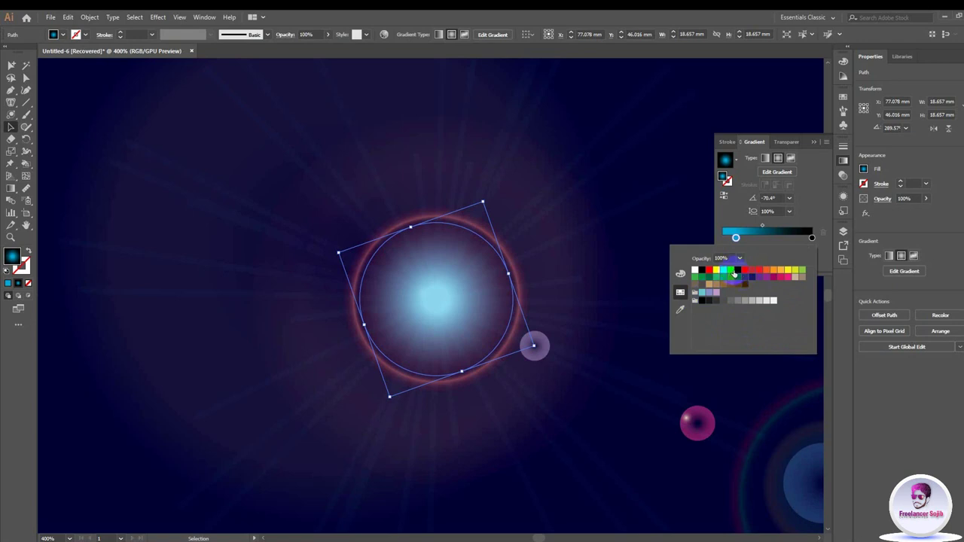
pyautogui.click(738, 276)
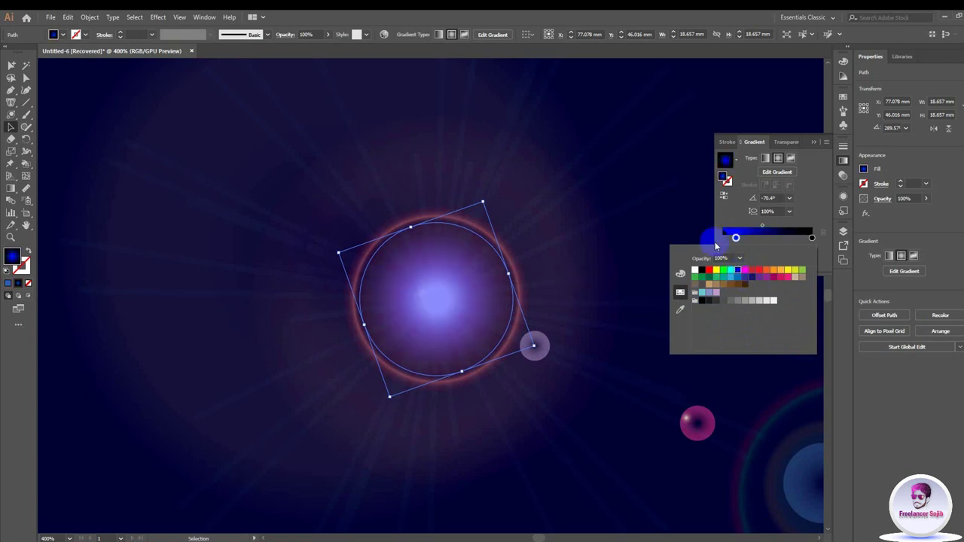
pyautogui.click(736, 238)
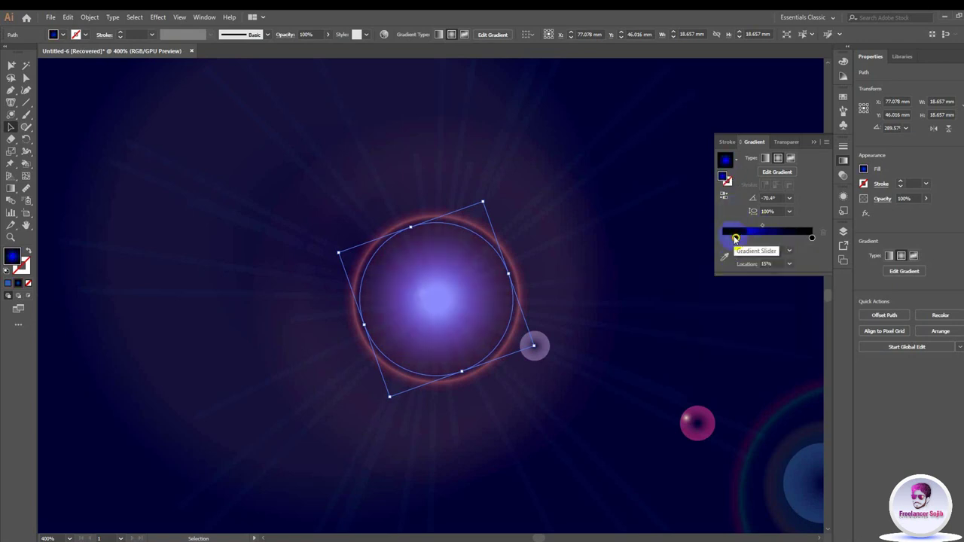
pyautogui.doubleClick(736, 239)
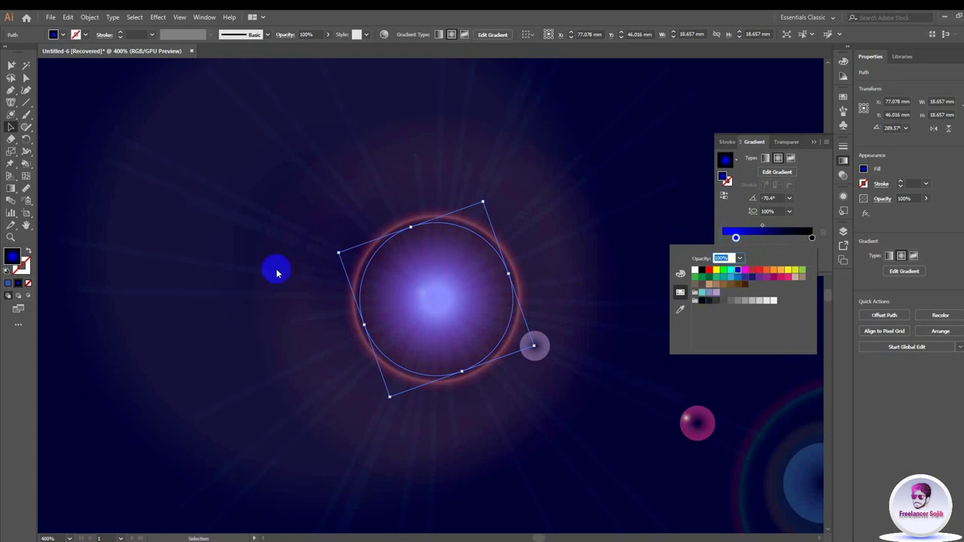
pyautogui.doubleClick(11, 256)
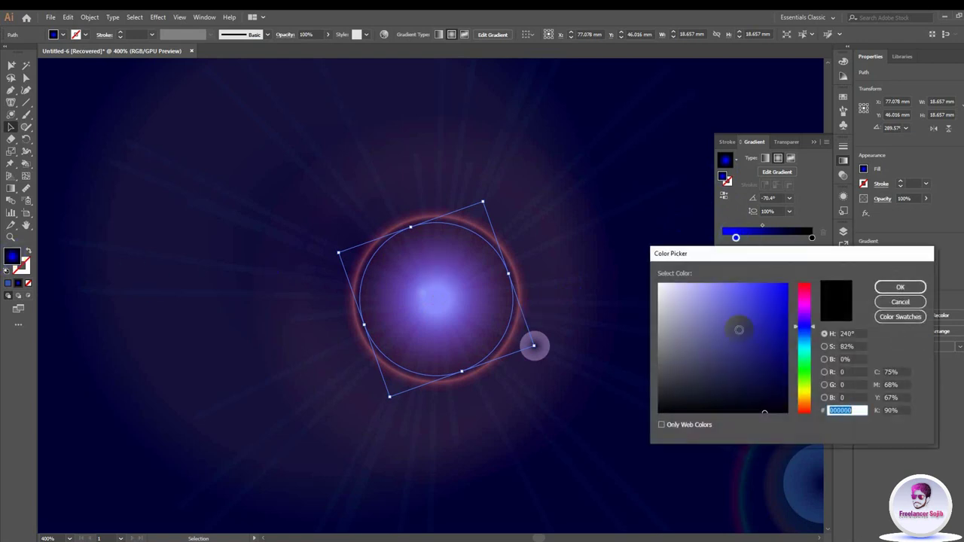
pyautogui.moveTo(785, 308); pyautogui.dragTo(787, 283)
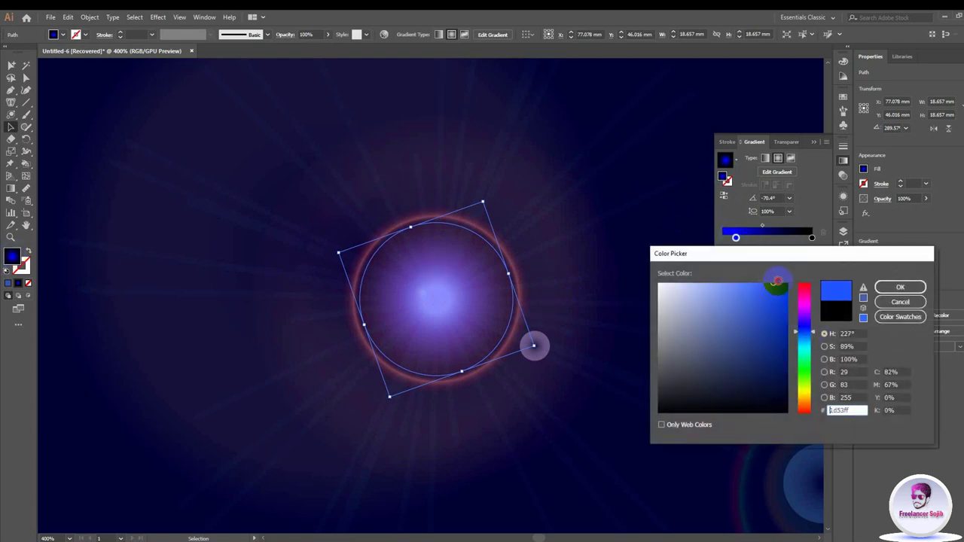
pyautogui.click(901, 287)
# Step: Deselect the flare and zoom out to bring the whole artboard into view
pyautogui.scroll(-2, 646, 334)
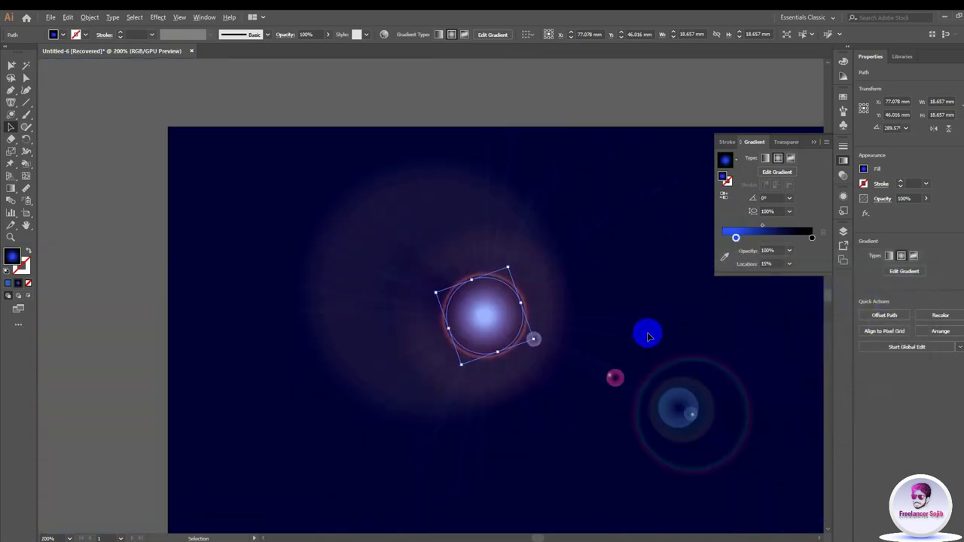
pyautogui.scroll(-2, 646, 334)
pyautogui.click(308, 261)
pyautogui.moveTo(596, 379); pyautogui.dragTo(428, 365)
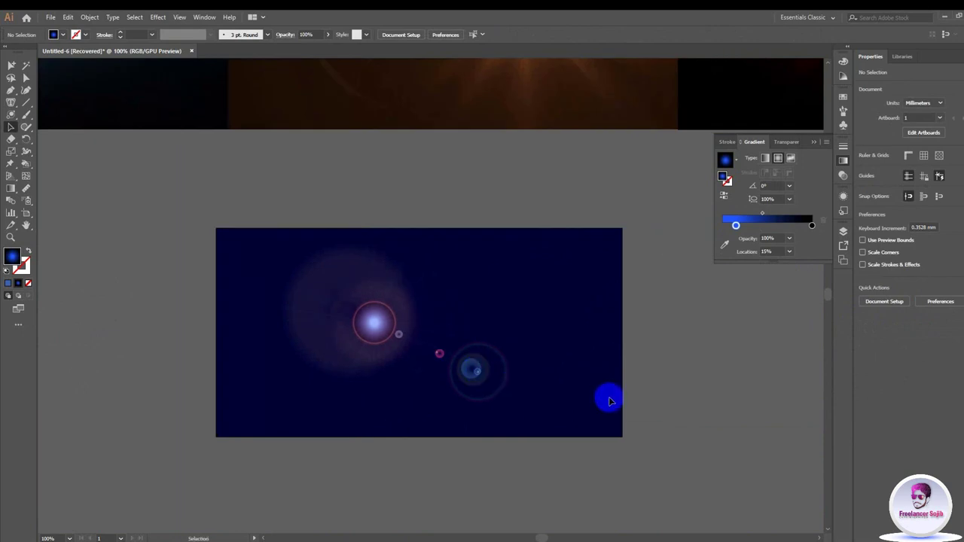
pyautogui.scroll(1, 545, 372)
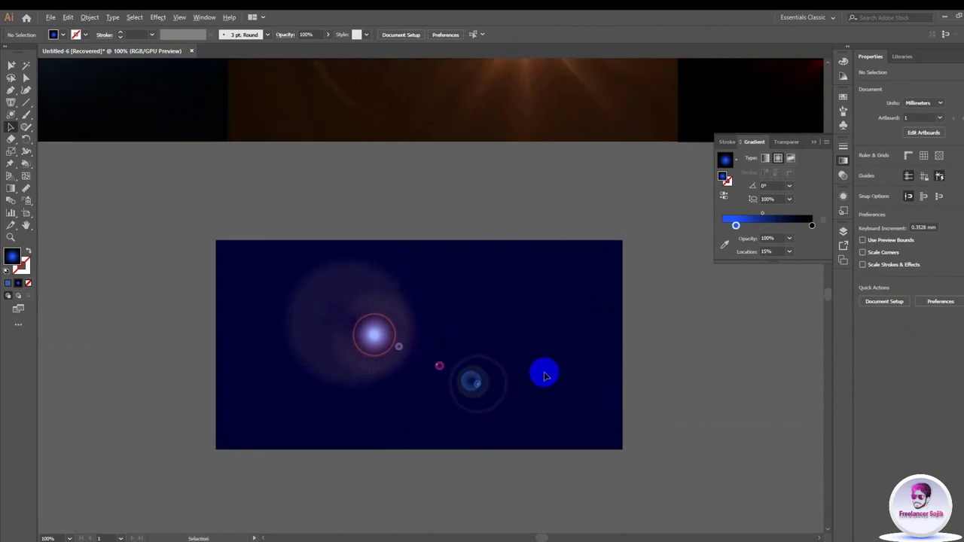
pyautogui.scroll(2, 545, 372)
# Step: Move the tiny sparkle specks down-right toward the ring, undoing the overshooting move
pyautogui.click(398, 305)
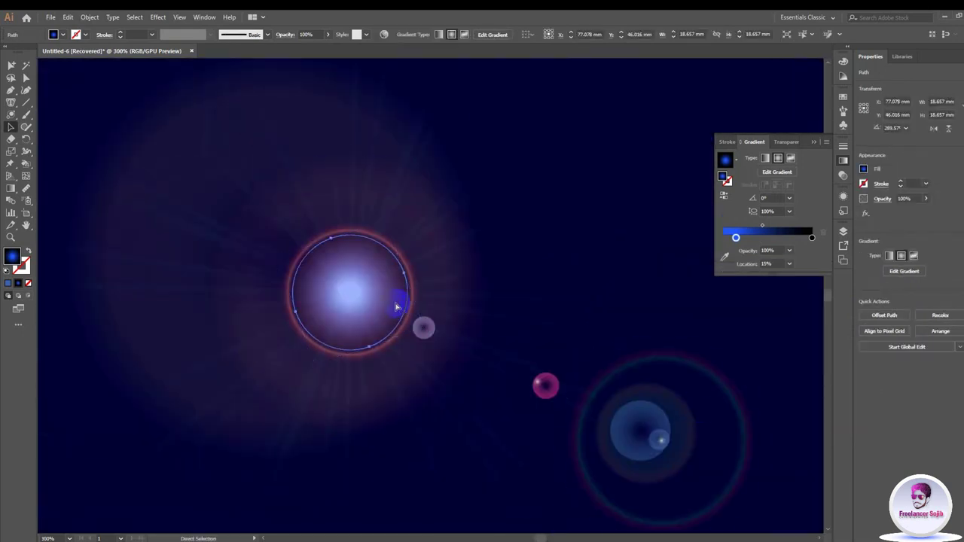
pyautogui.click(341, 285)
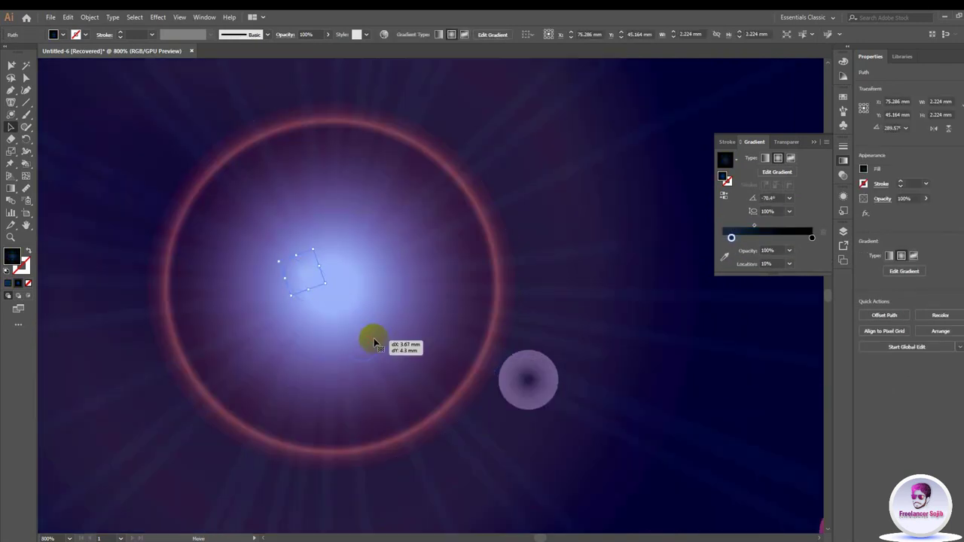
pyautogui.moveTo(351, 293)
pyautogui.mouseDown()
pyautogui.moveTo(369, 338)
pyautogui.moveTo(635, 183)
pyautogui.mouseUp()
pyautogui.scroll(4, 371, 330)
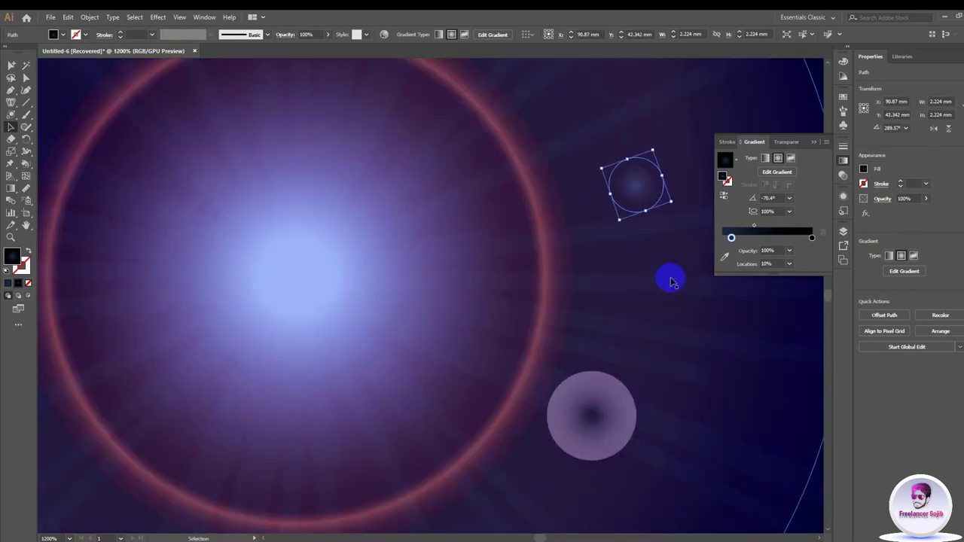
pyautogui.hotkey('ctrl', 'z')
pyautogui.scroll(-1, 536, 287)
pyautogui.scroll(-1, 519, 324)
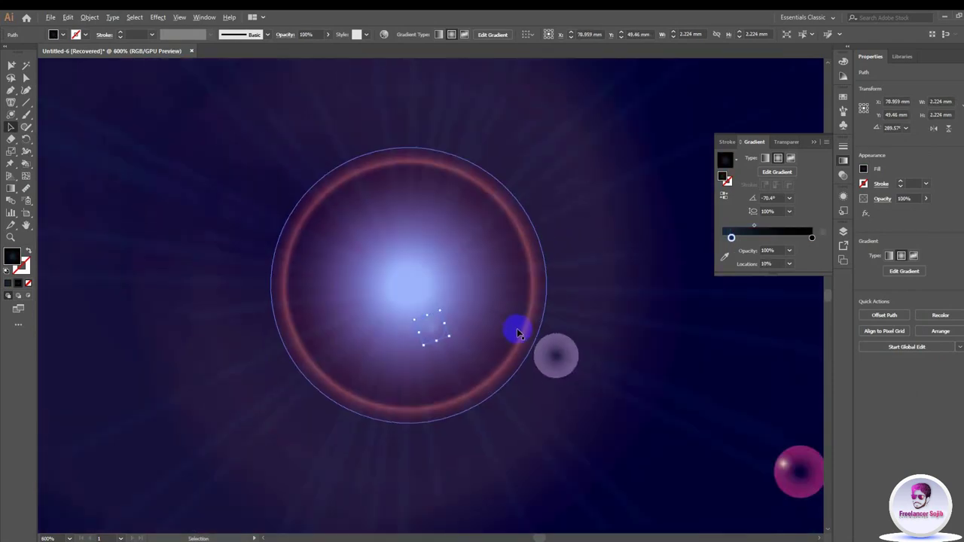
pyautogui.scroll(-2, 519, 334)
pyautogui.scroll(-2, 600, 353)
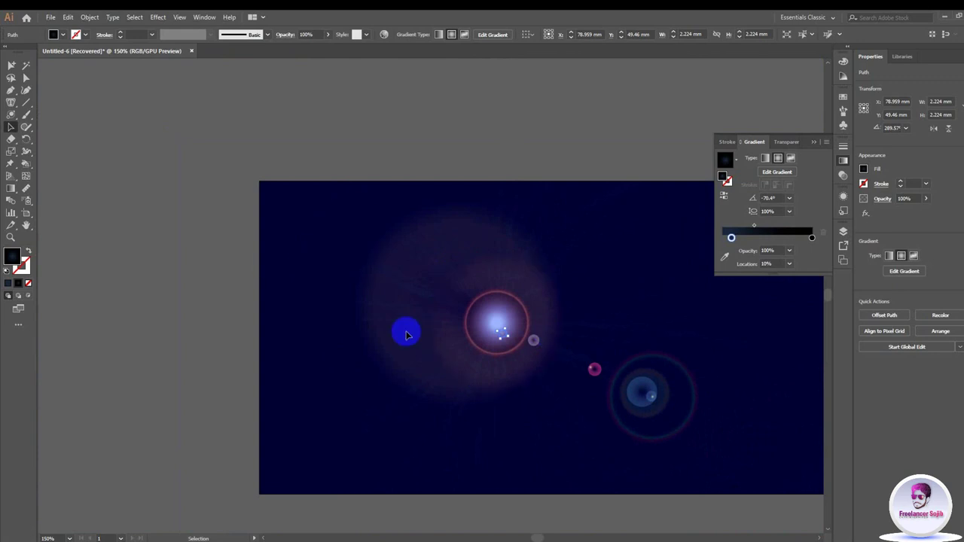
pyautogui.scroll(3, 587, 370)
# Step: Recolour the small grey ball's gradient to a vivid blue, then refine it to a muted blue
pyautogui.click(452, 287)
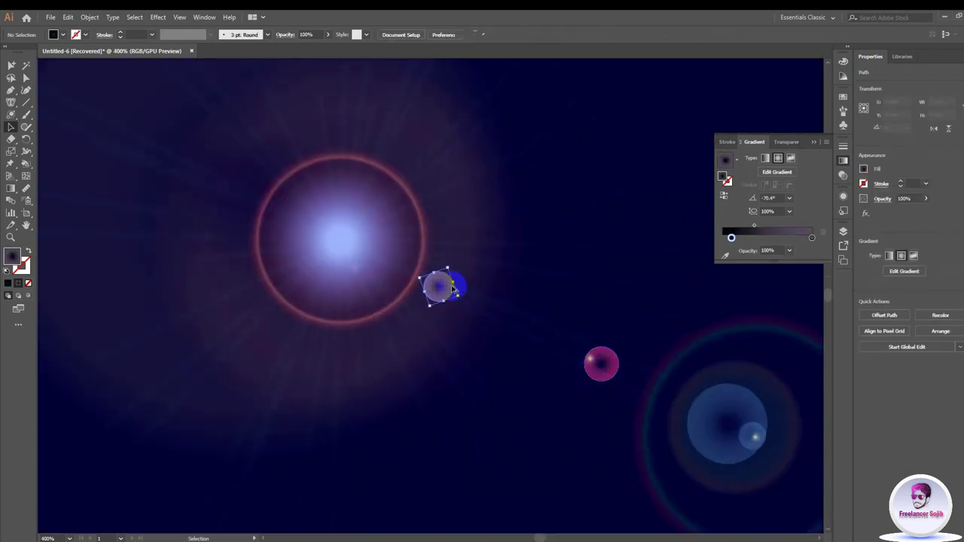
pyautogui.scroll(3, 453, 289)
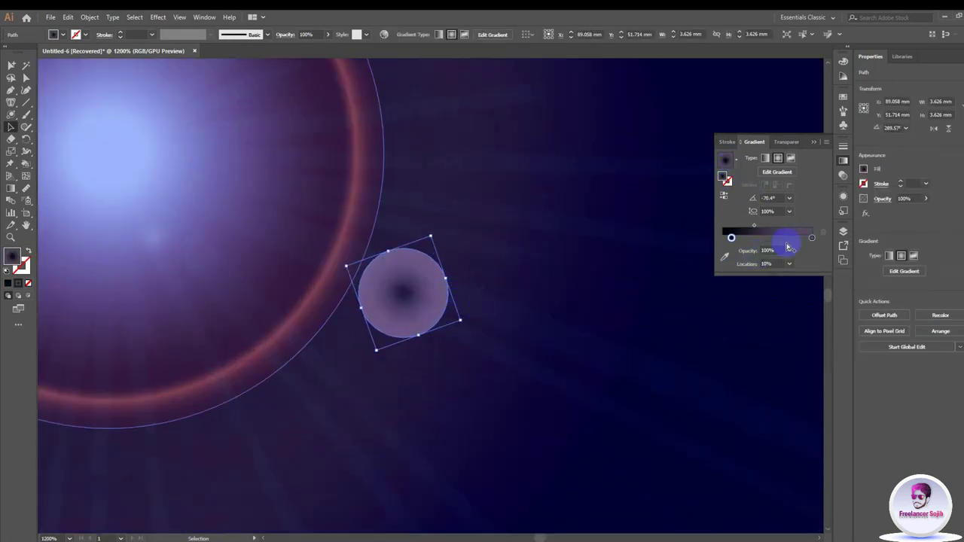
pyautogui.doubleClick(17, 257)
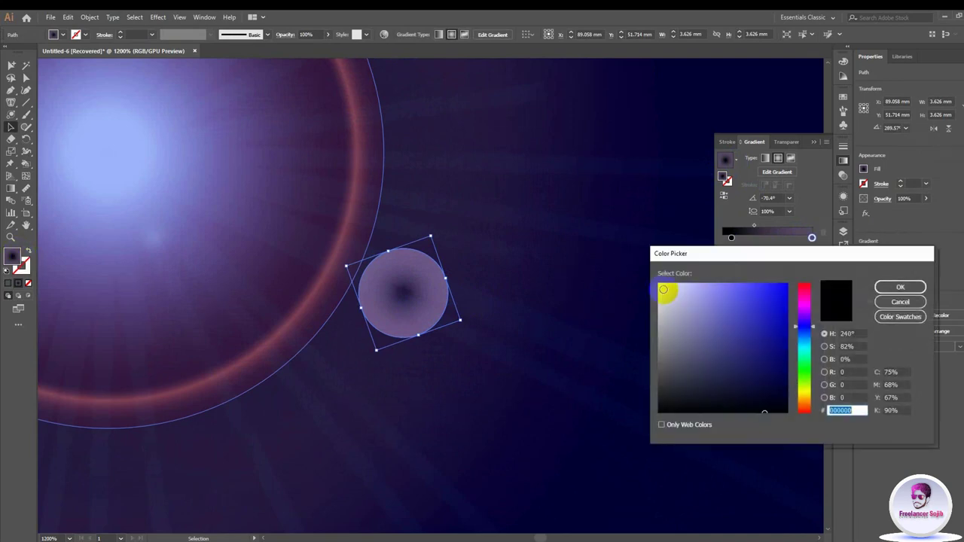
pyautogui.moveTo(781, 298); pyautogui.dragTo(788, 288)
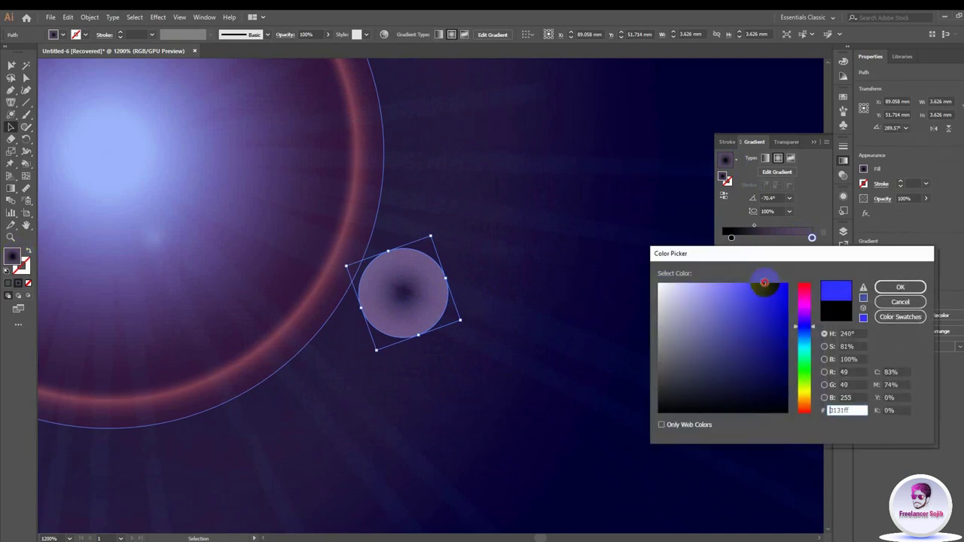
pyautogui.click(918, 291)
pyautogui.scroll(-1, 685, 339)
pyautogui.scroll(-1, 691, 339)
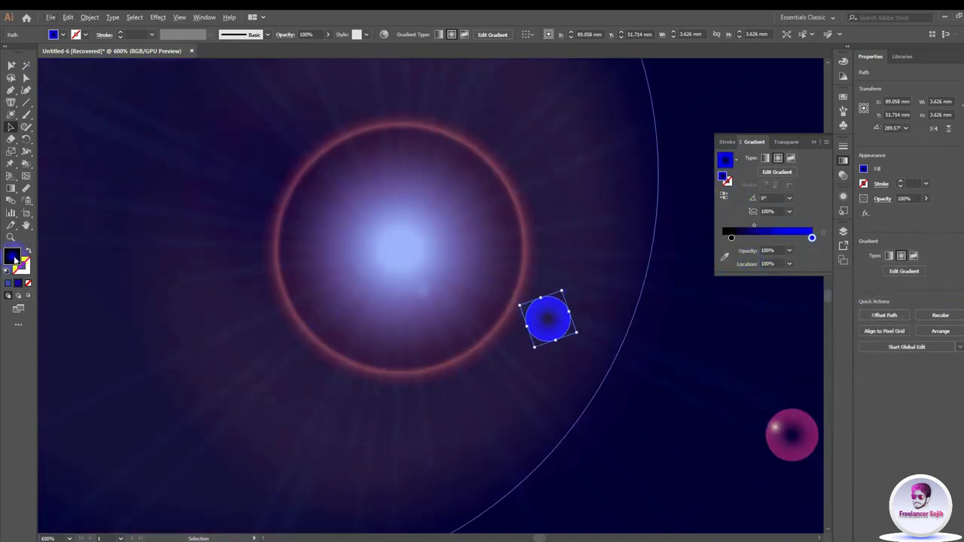
pyautogui.doubleClick(13, 256)
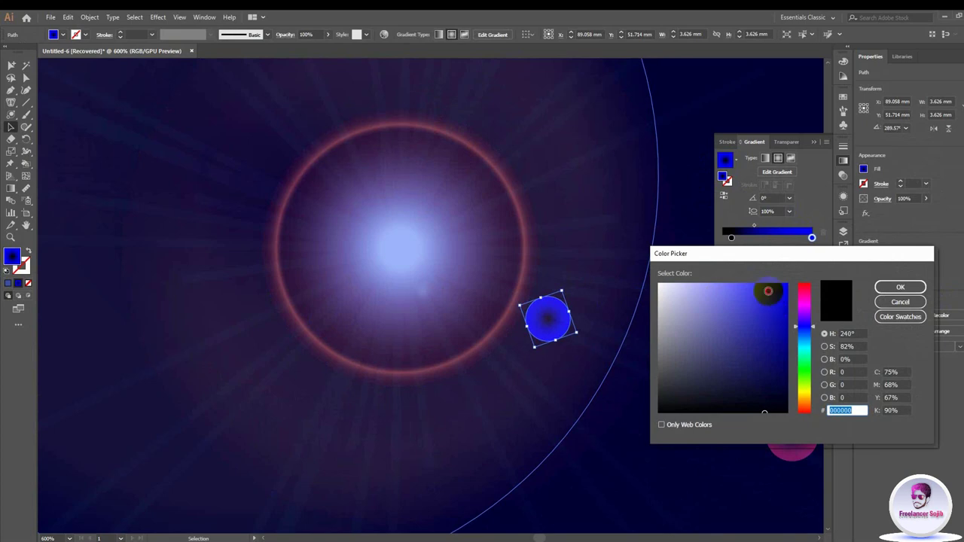
pyautogui.moveTo(769, 291)
pyautogui.mouseDown()
pyautogui.moveTo(730, 288)
pyautogui.moveTo(786, 338)
pyautogui.mouseUp()
pyautogui.click(900, 287)
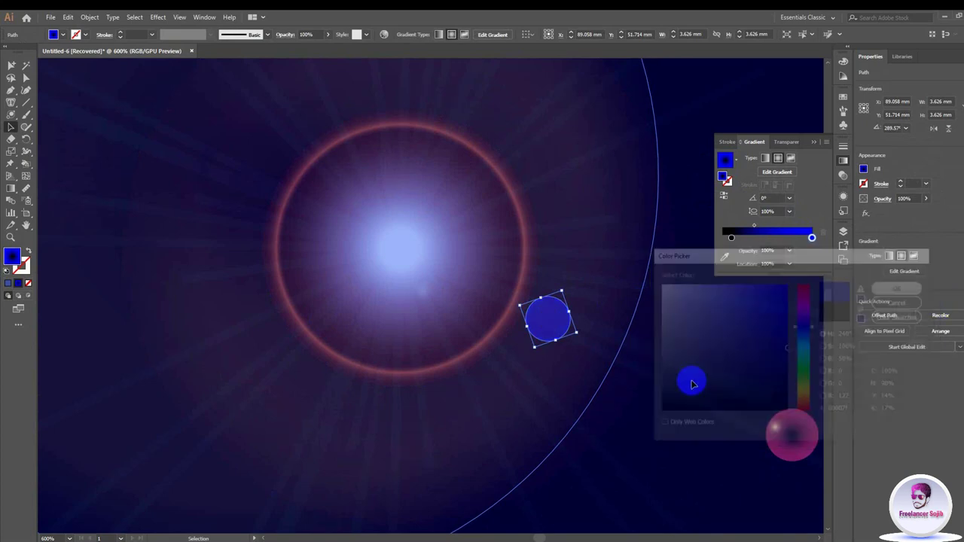
# Step: Lower the small blue ball's outer gradient stop to 47% opacity
pyautogui.click(682, 443)
pyautogui.scroll(2, 682, 443)
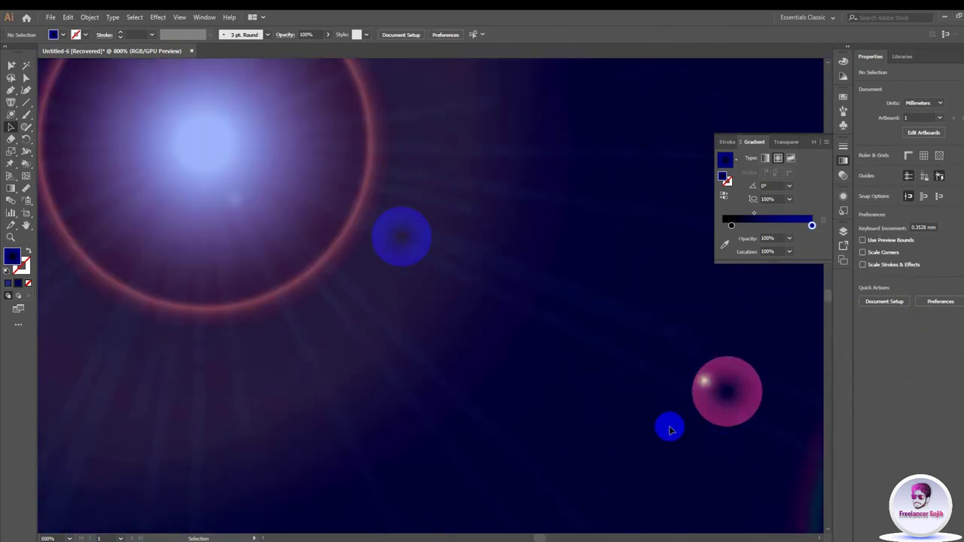
pyautogui.moveTo(670, 424); pyautogui.dragTo(409, 257)
pyautogui.click(409, 257)
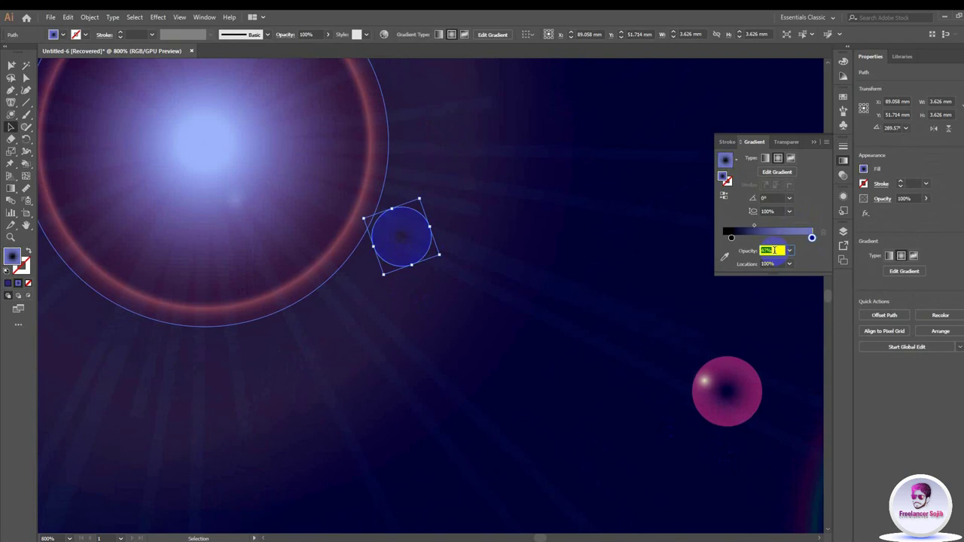
pyautogui.click(565, 352)
# Step: Tint the small ball's inner gradient stop toward blue, then select the pink flare ball
pyautogui.scroll(-4, 565, 353)
pyautogui.click(530, 327)
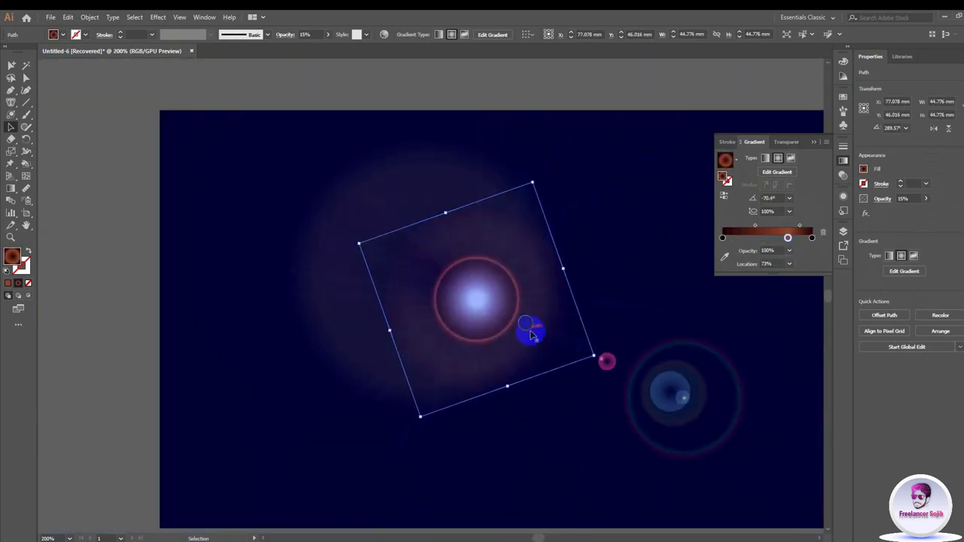
pyautogui.scroll(2, 562, 351)
pyautogui.scroll(1, 561, 351)
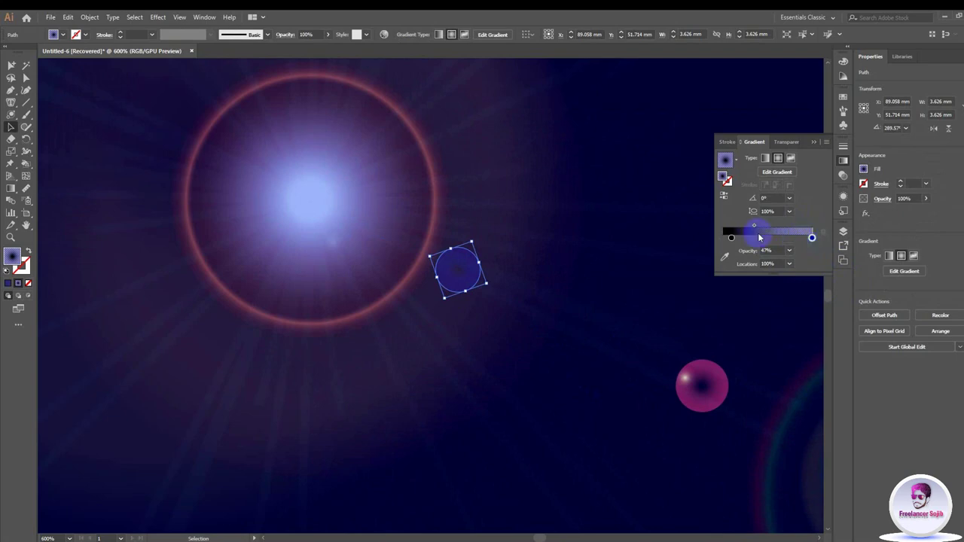
pyautogui.moveTo(760, 238); pyautogui.dragTo(740, 240)
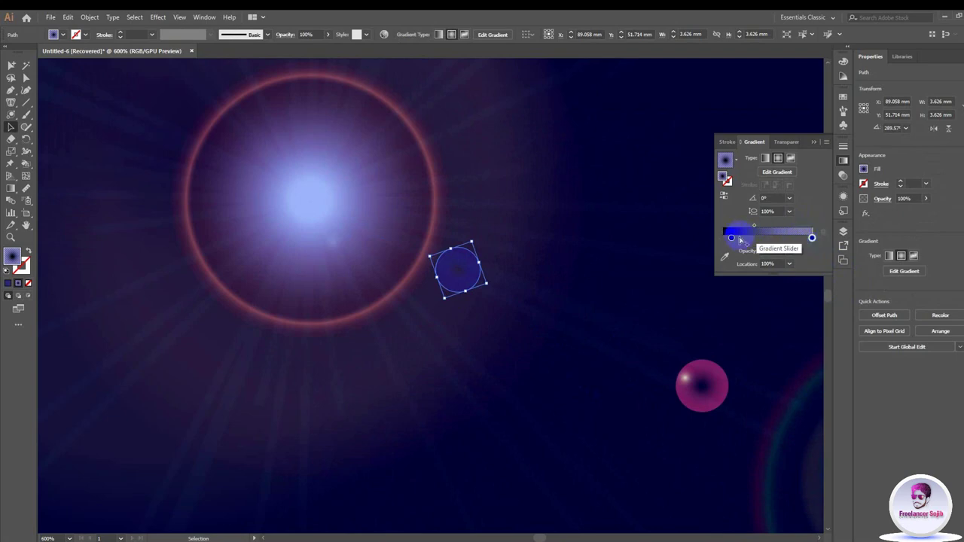
pyautogui.click(712, 392)
# Step: Recolour the pink ball's outer gradient stop, trying cyan and settling on a deeper blue
pyautogui.click(725, 394)
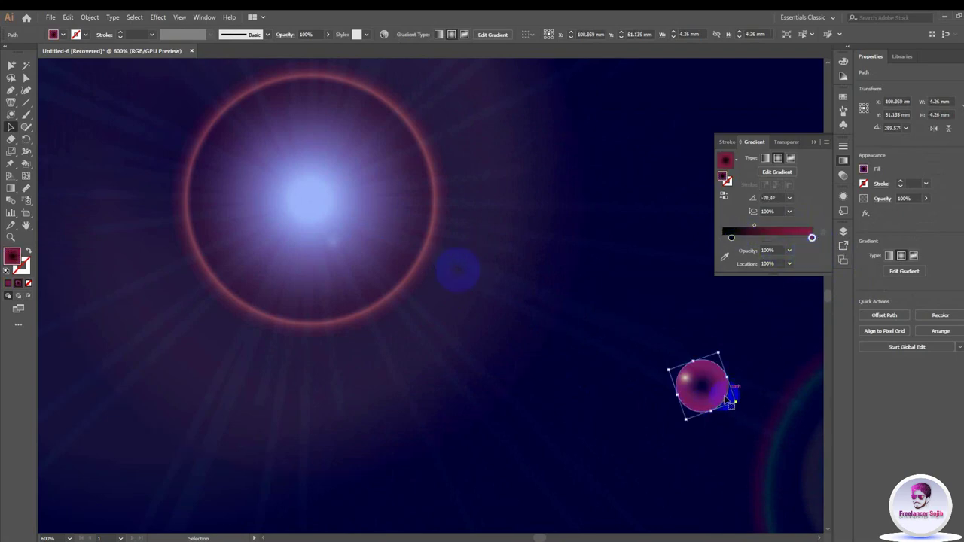
pyautogui.doubleClick(810, 238)
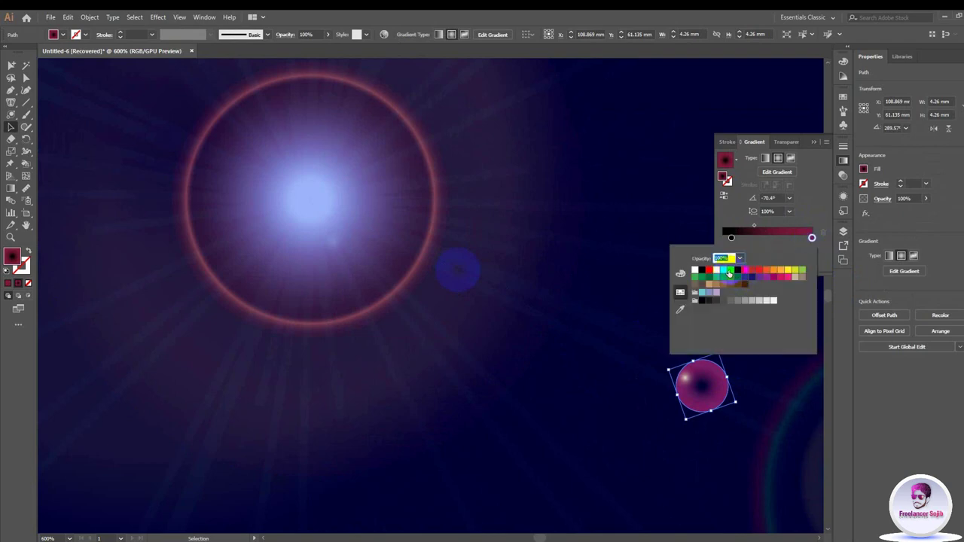
pyautogui.click(730, 273)
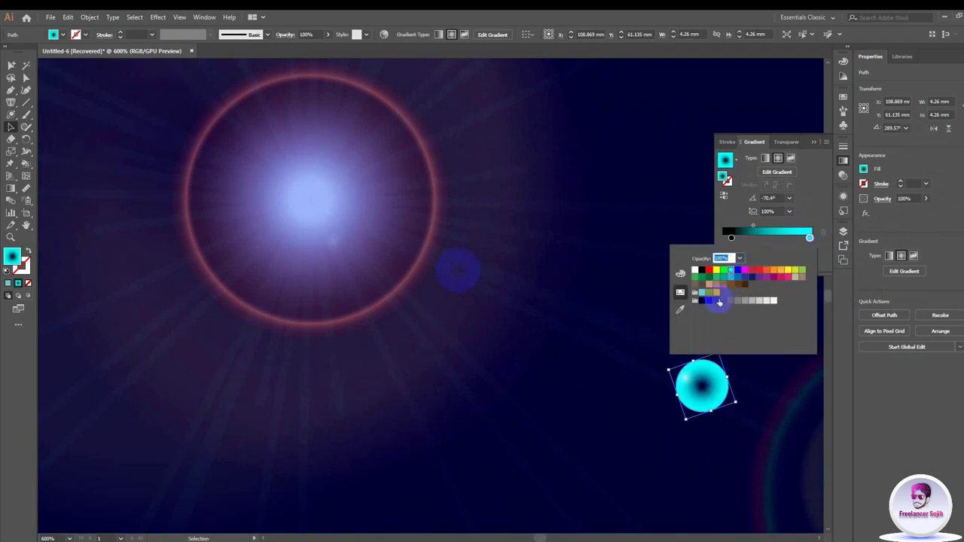
pyautogui.click(732, 280)
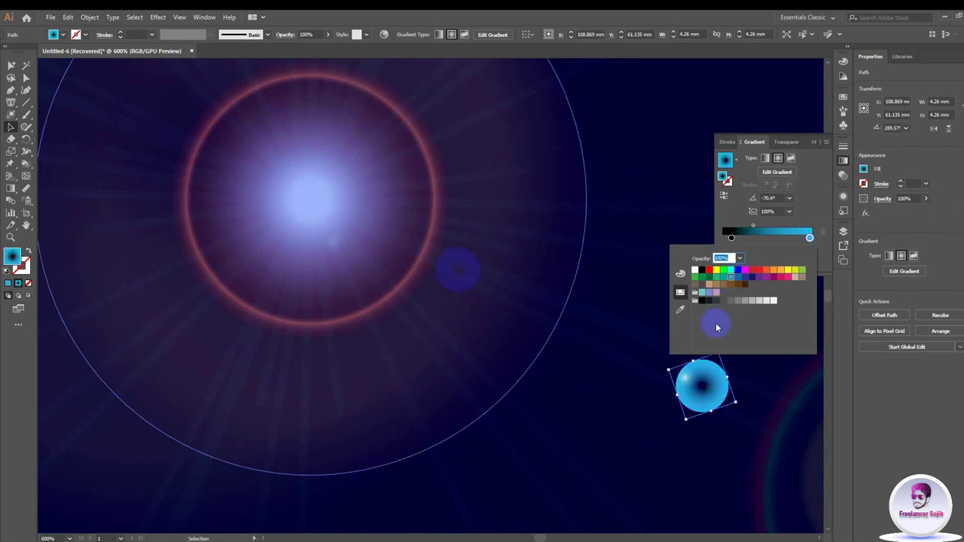
pyautogui.click(739, 279)
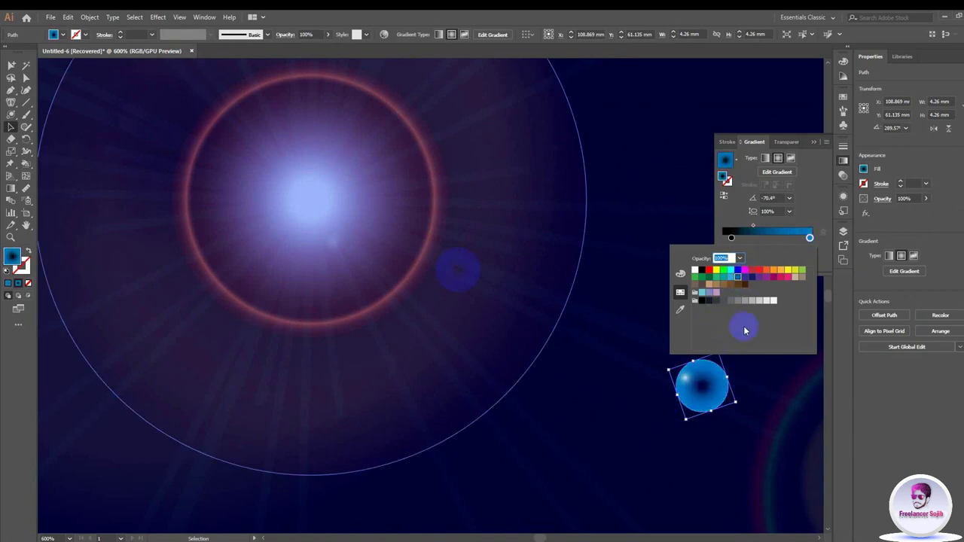
pyautogui.scroll(-3, 639, 426)
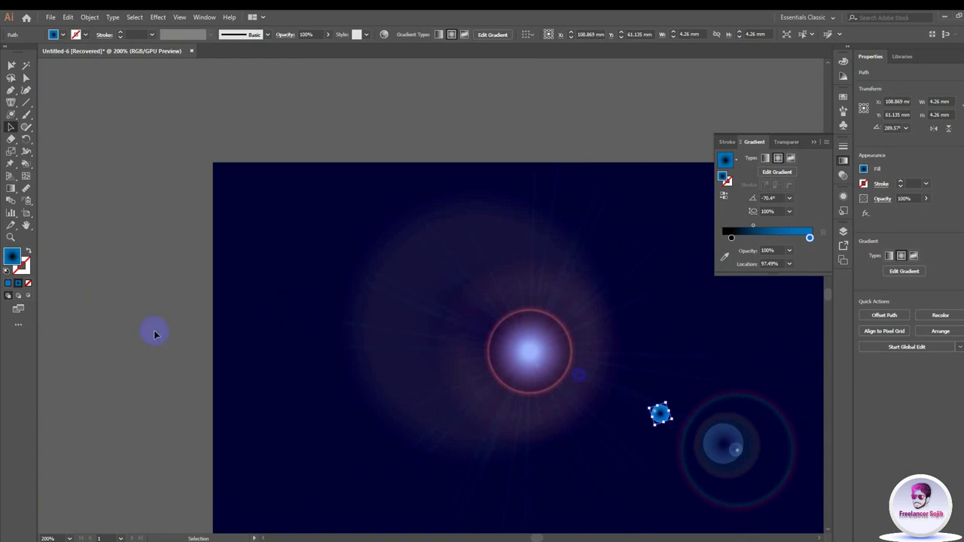
pyautogui.scroll(-2, 547, 461)
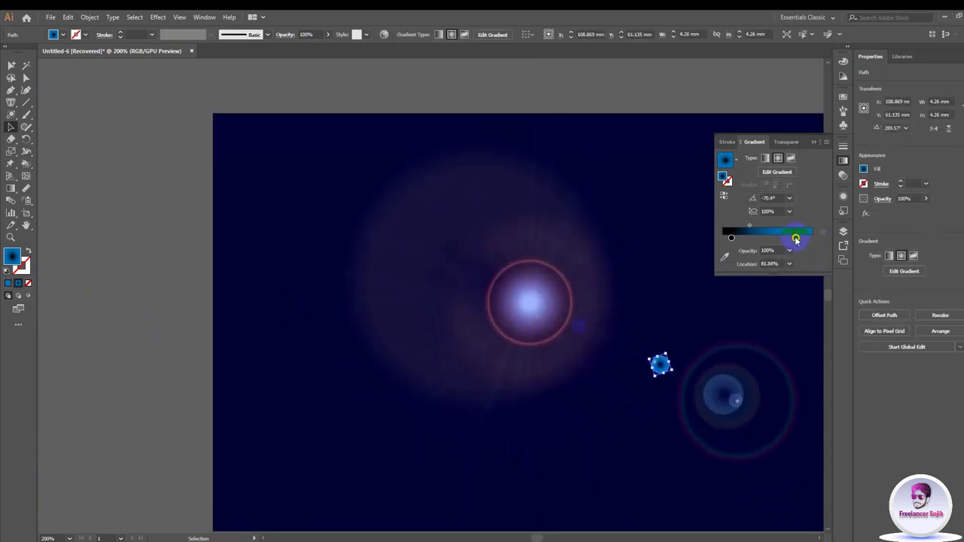
# Step: Move the black stop to 40.17% to widen the dark centre, then deselect and zoom out
pyautogui.click(732, 238)
pyautogui.moveTo(759, 240); pyautogui.dragTo(759, 238)
pyautogui.click(339, 414)
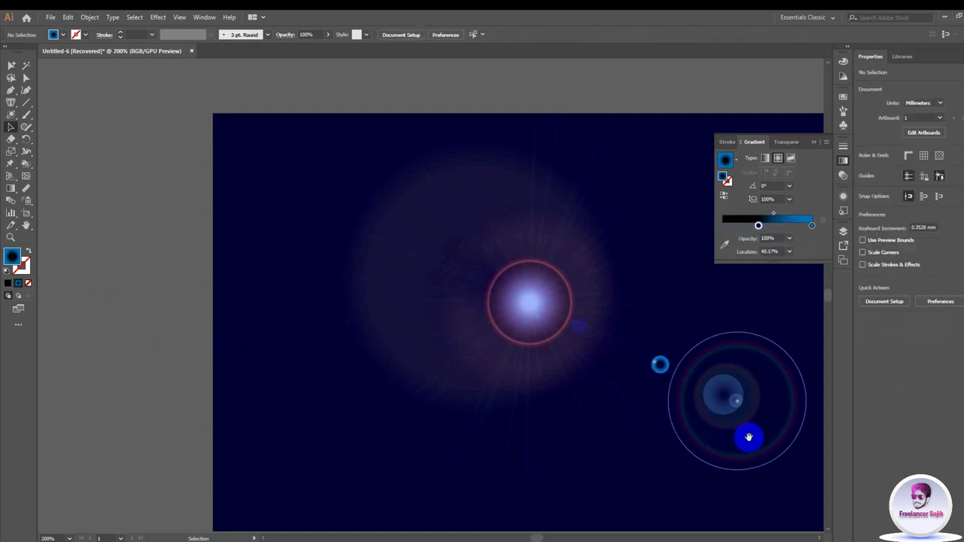
pyautogui.scroll(-1, 749, 437)
pyautogui.scroll(-1, 505, 339)
pyautogui.scroll(-1, 506, 339)
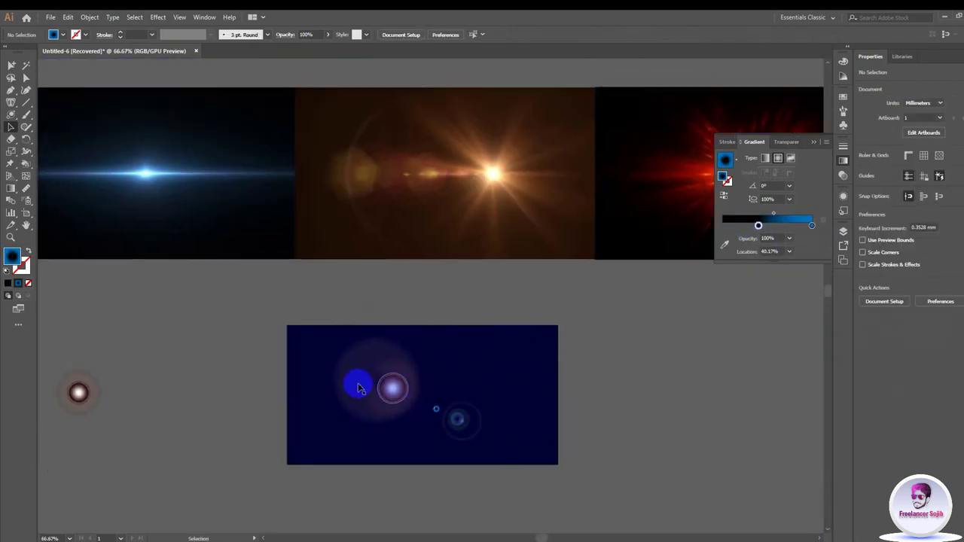
pyautogui.scroll(-1, 513, 338)
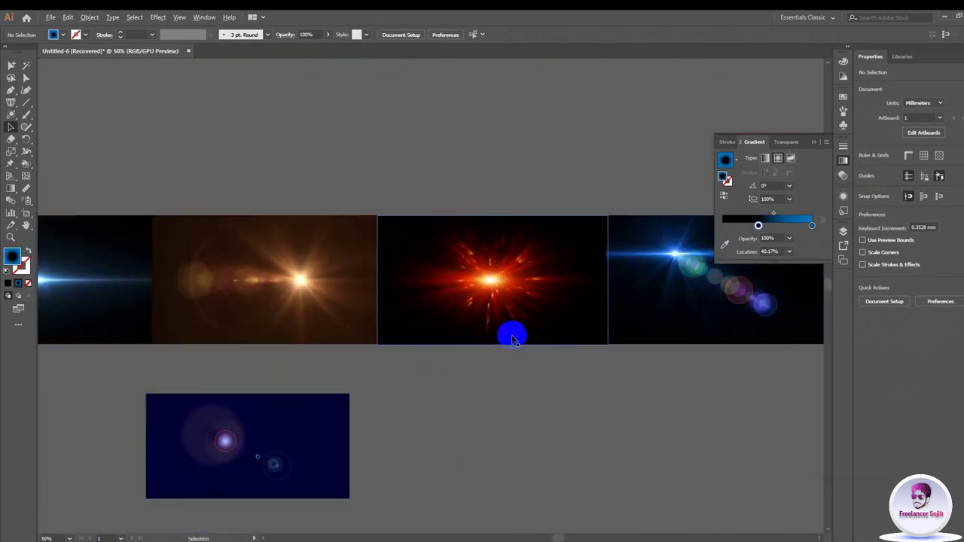
pyautogui.scroll(-1, 565, 324)
pyautogui.scroll(2, 588, 302)
pyautogui.scroll(1, 469, 369)
pyautogui.scroll(2, 469, 365)
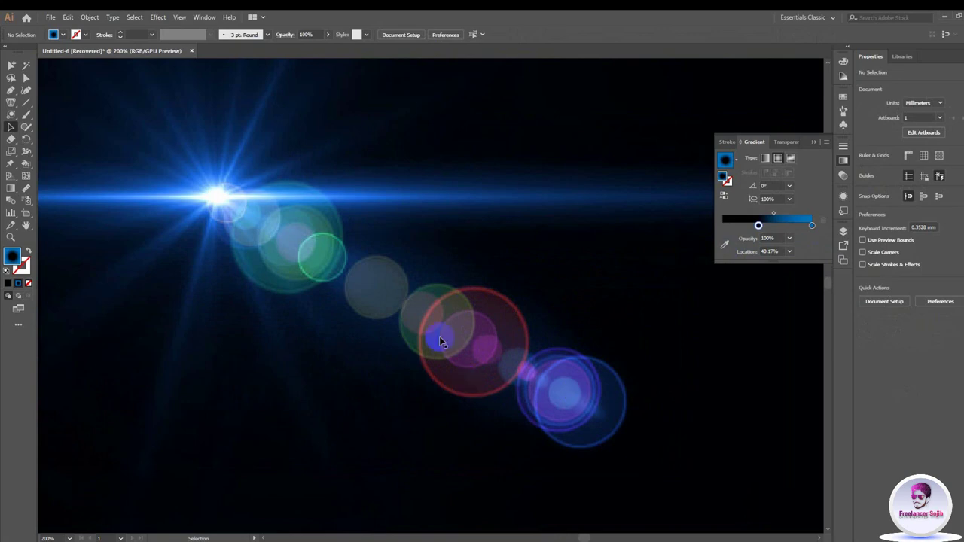
pyautogui.scroll(-2, 503, 352)
pyautogui.scroll(2, 494, 350)
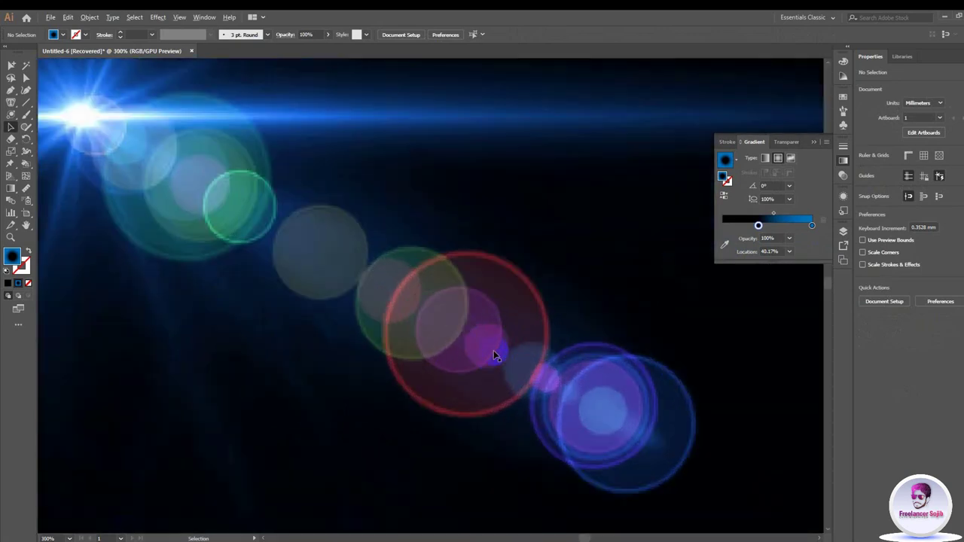
pyautogui.scroll(-4, 498, 369)
pyautogui.scroll(-1, 543, 354)
pyautogui.scroll(2, 534, 198)
pyautogui.scroll(2, 520, 256)
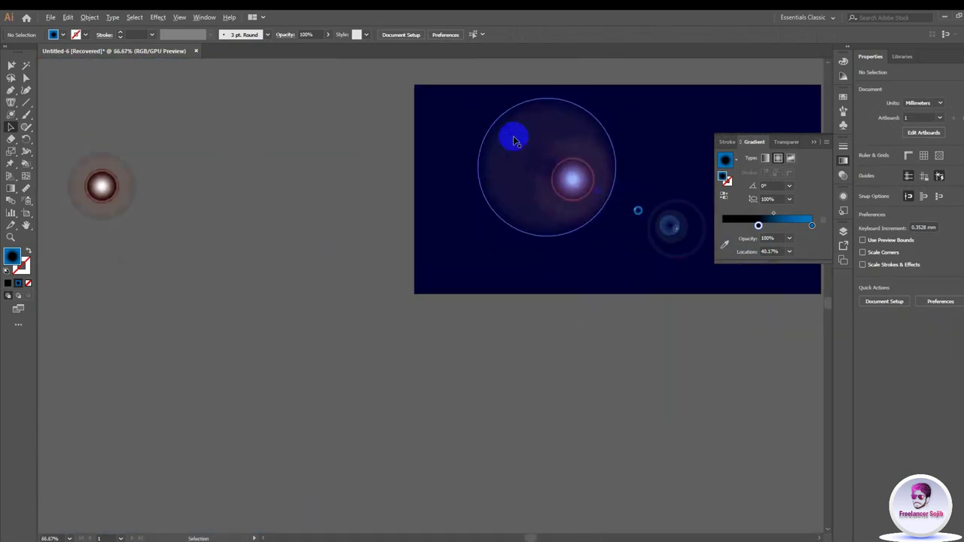
pyautogui.scroll(1, 515, 315)
pyautogui.scroll(-1, 516, 315)
pyautogui.scroll(1, 422, 308)
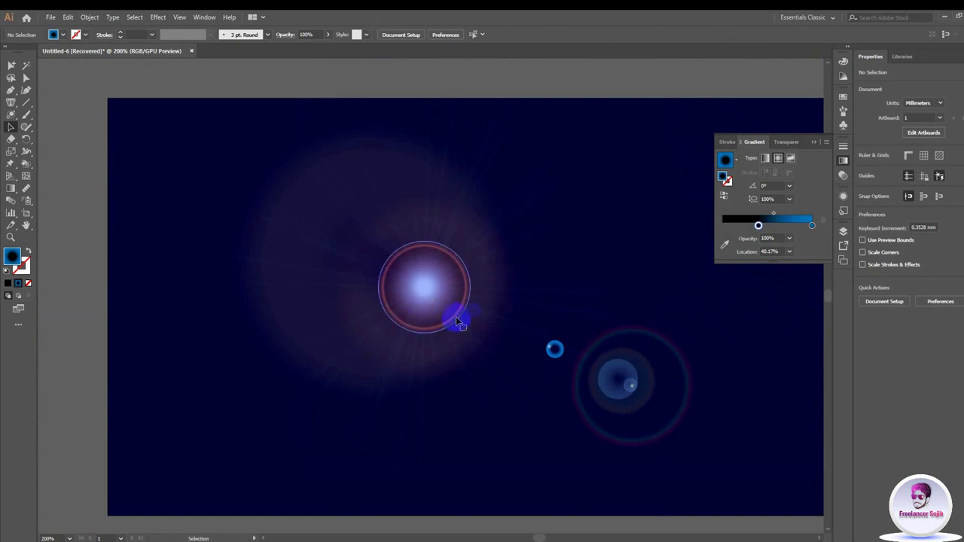
pyautogui.click(458, 314)
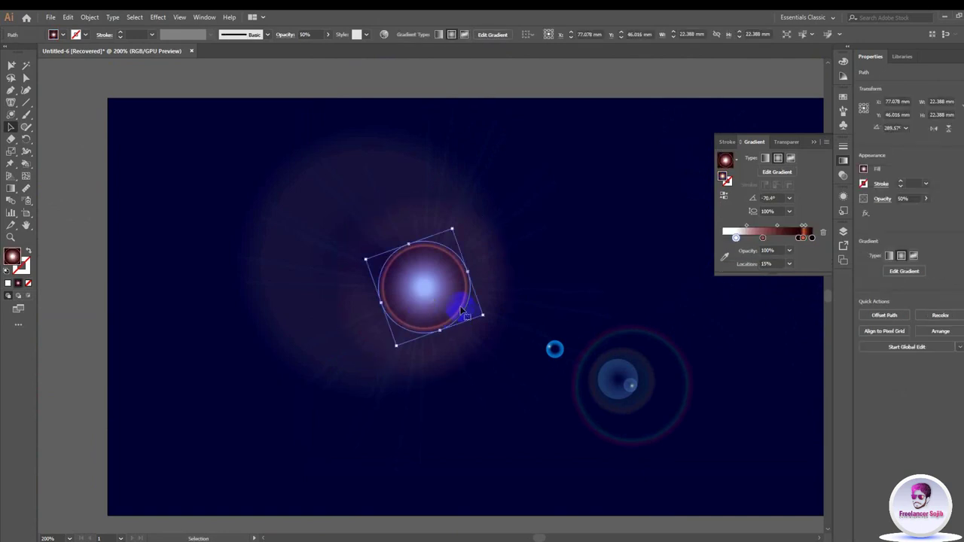
# Step: Change the main flare circle's red gradient stop to the RGB Blue swatch
pyautogui.click(800, 239)
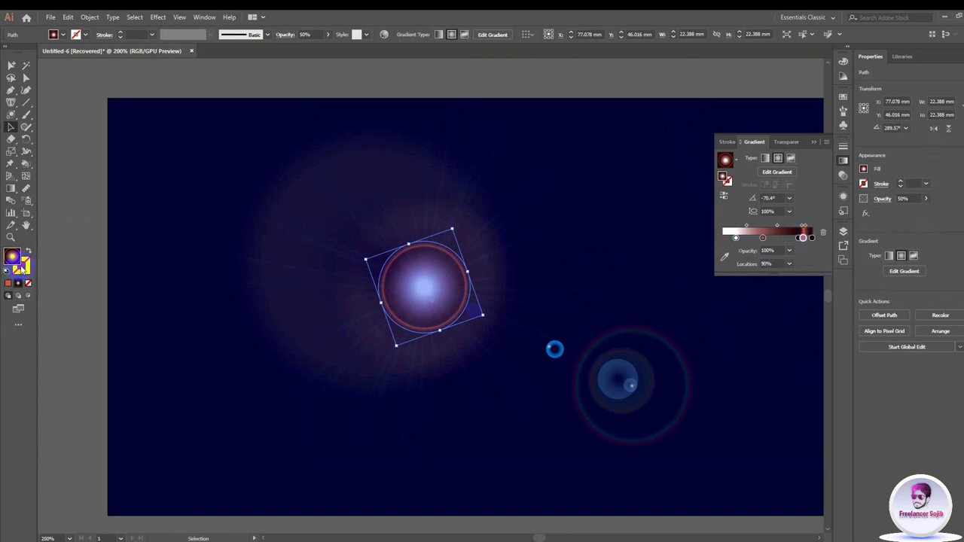
pyautogui.doubleClick(802, 237)
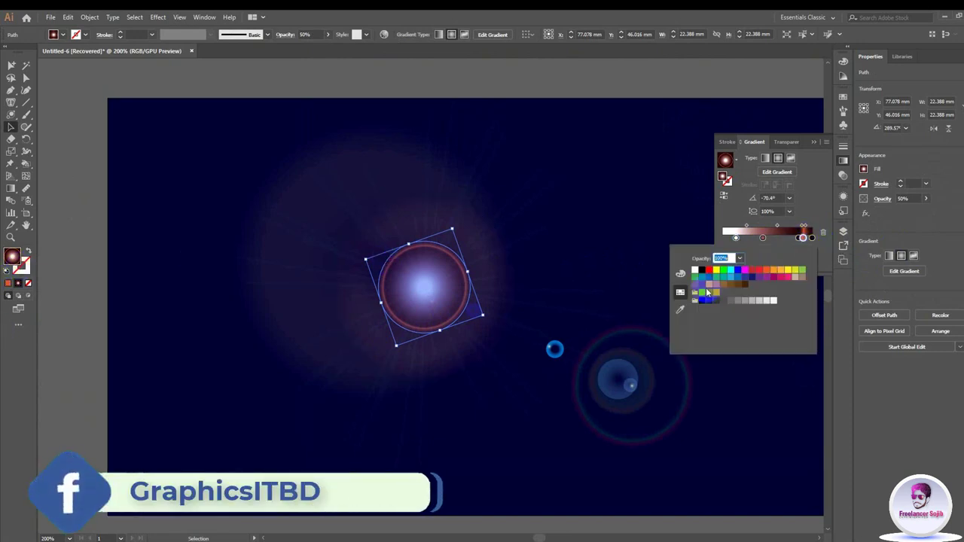
pyautogui.click(737, 270)
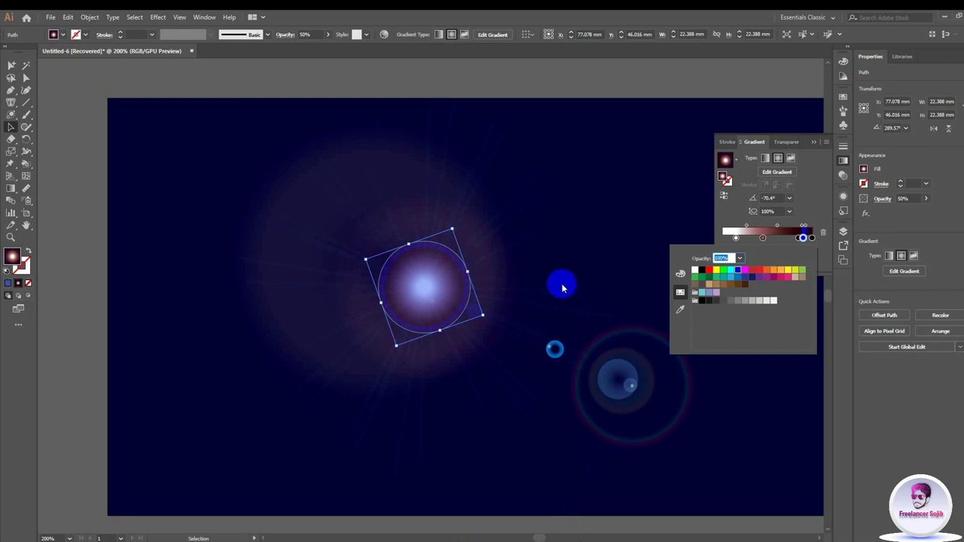
pyautogui.click(729, 271)
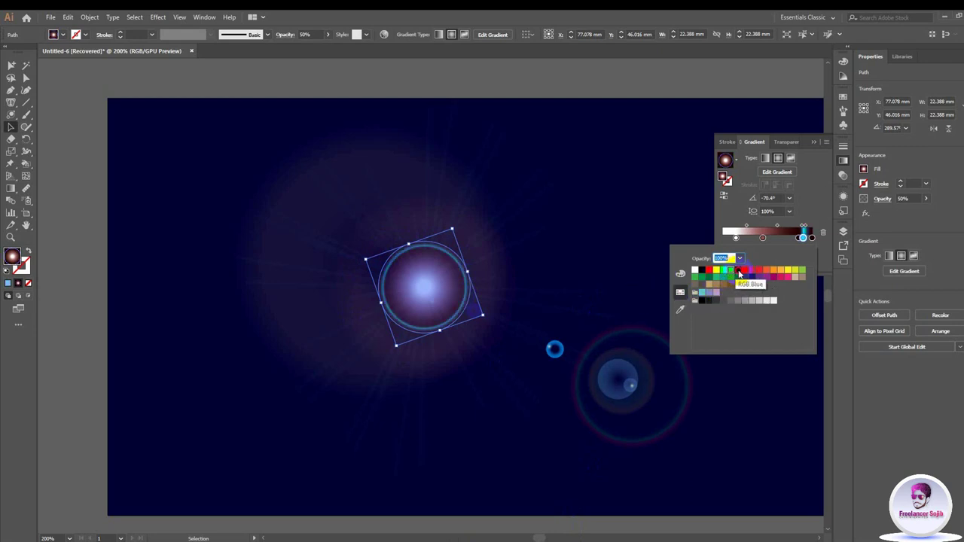
pyautogui.click(739, 272)
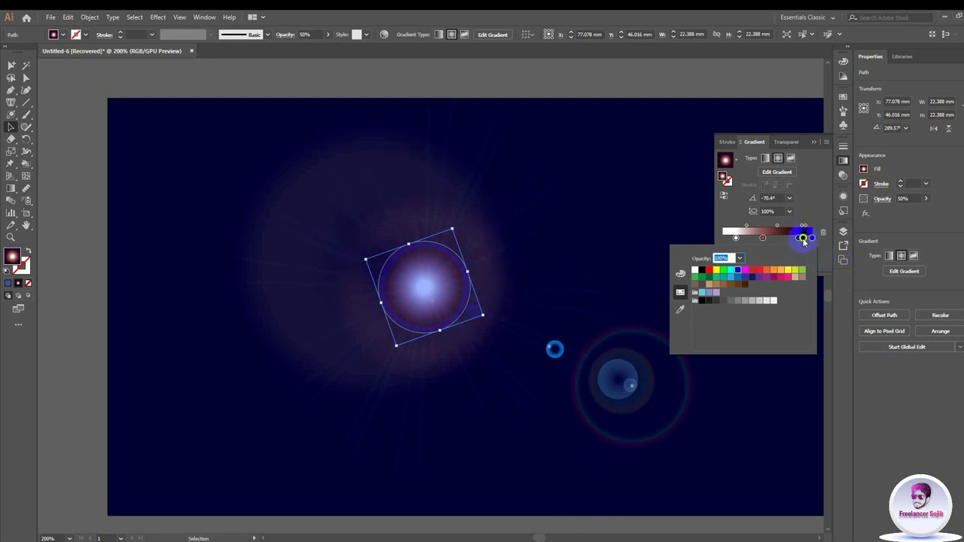
pyautogui.click(768, 148)
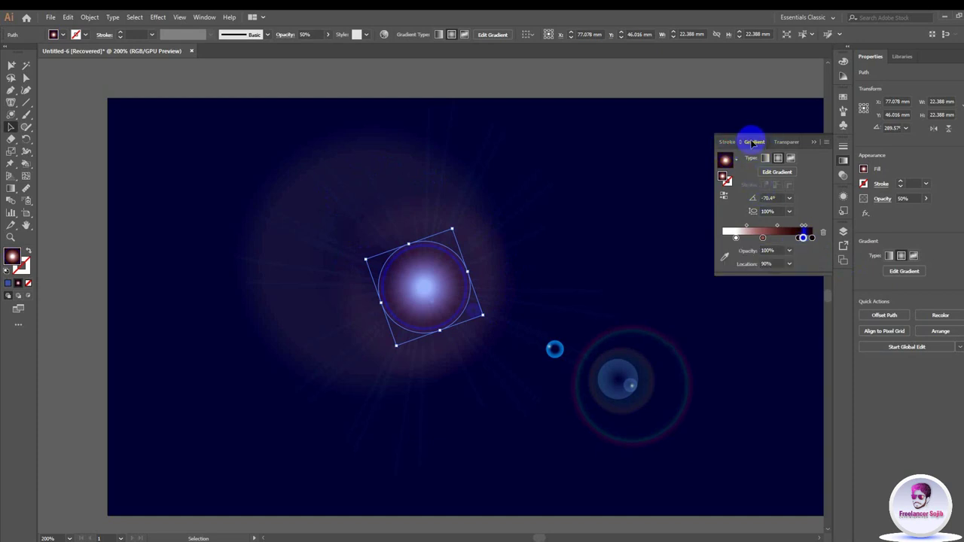
pyautogui.click(753, 143)
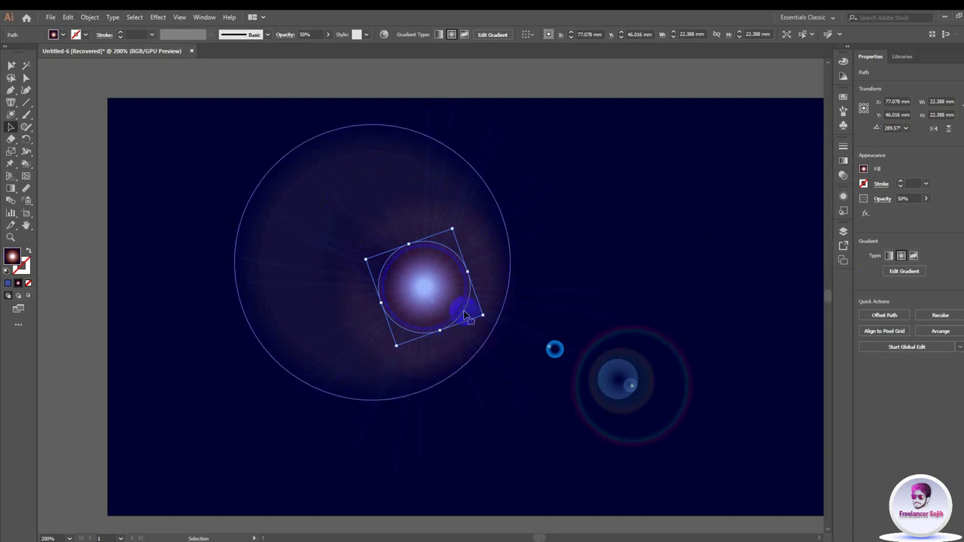
pyautogui.moveTo(463, 311); pyautogui.dragTo(450, 296)
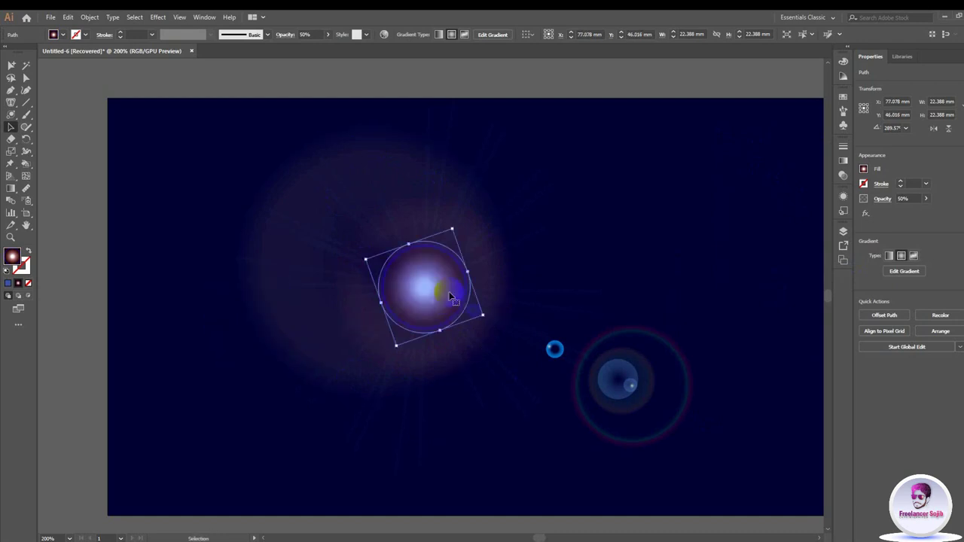
pyautogui.click(844, 160)
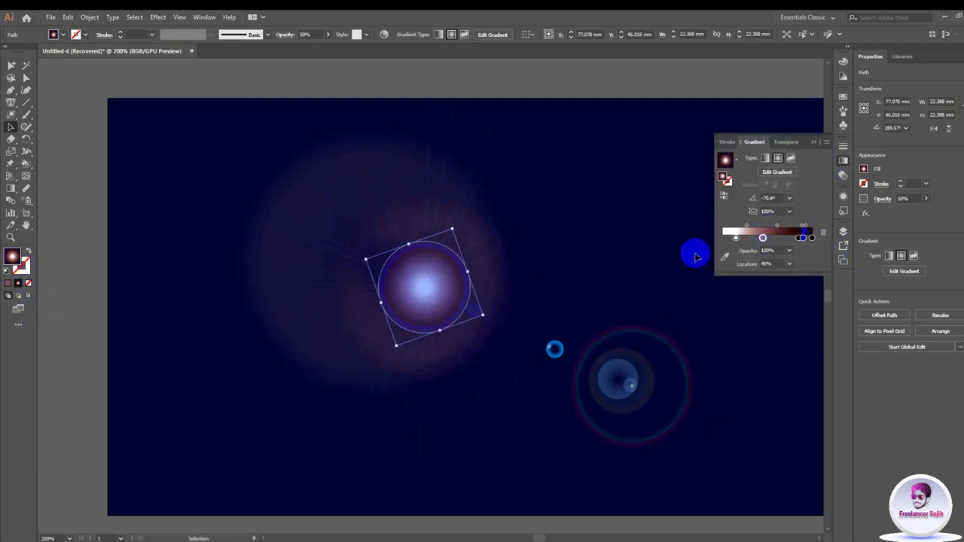
# Step: Set the pinkish middle gradient stop to bright blue #128fff
pyautogui.doubleClick(763, 239)
pyautogui.click(728, 282)
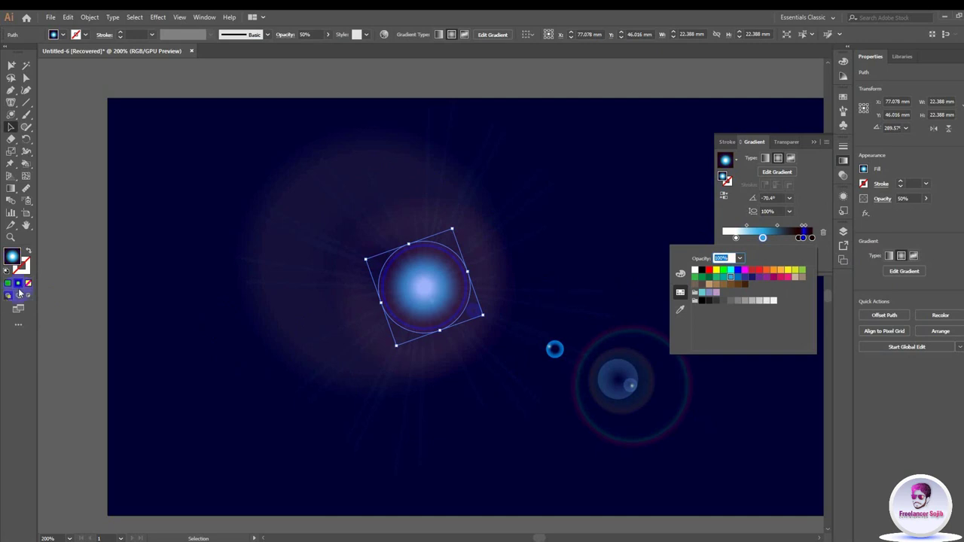
pyautogui.doubleClick(13, 256)
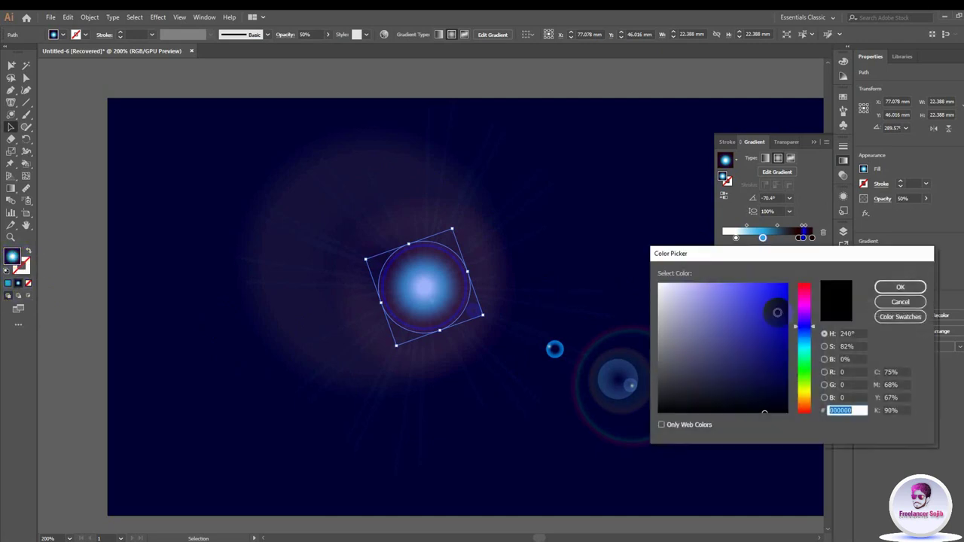
pyautogui.moveTo(806, 330); pyautogui.dragTo(806, 342)
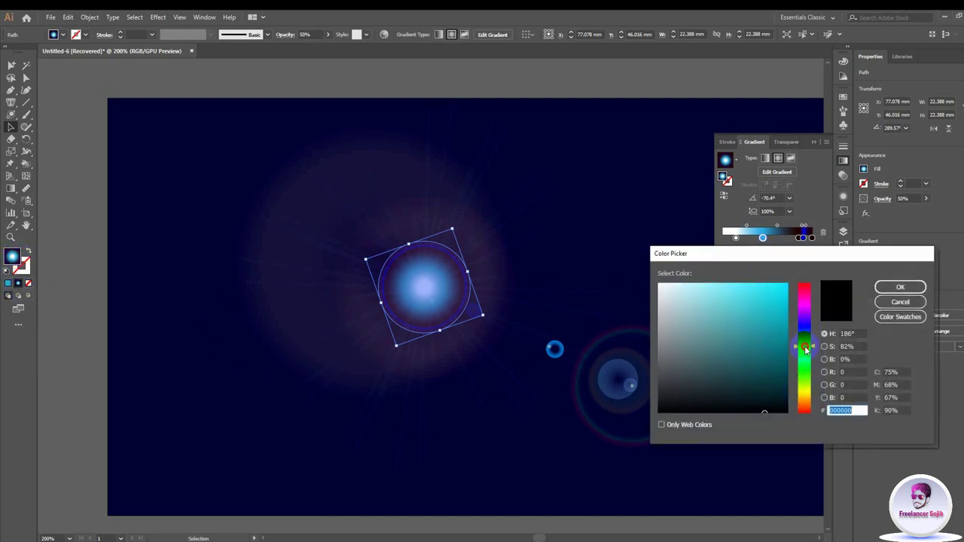
pyautogui.click(779, 287)
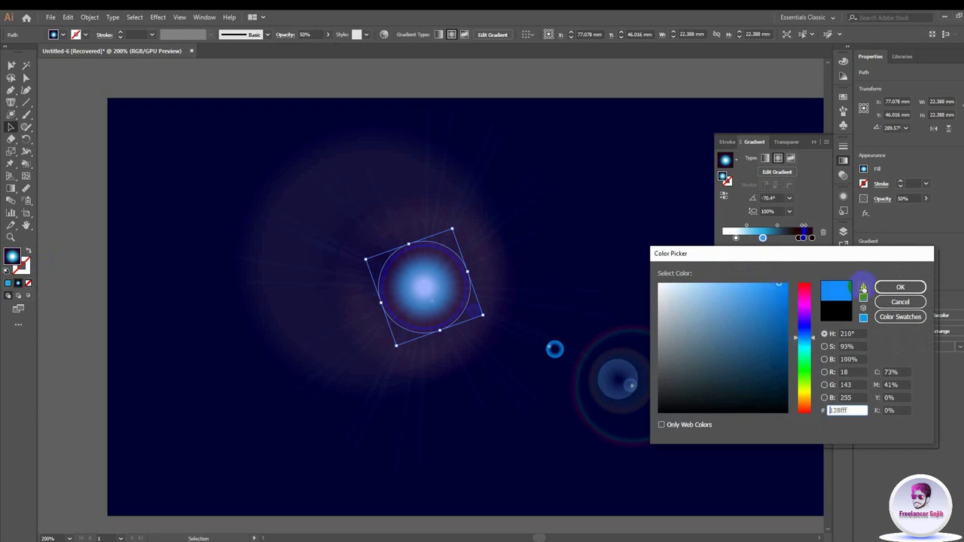
pyautogui.click(894, 288)
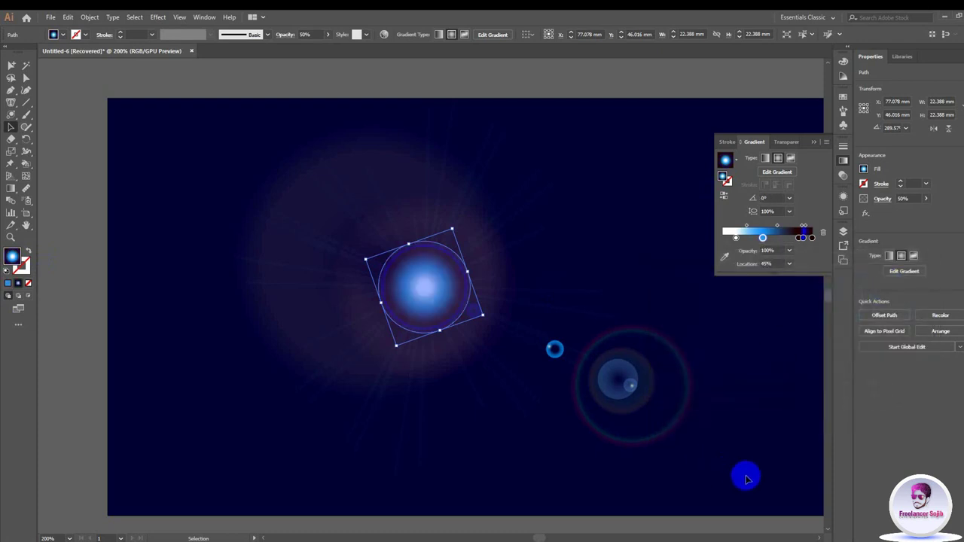
pyautogui.click(417, 305)
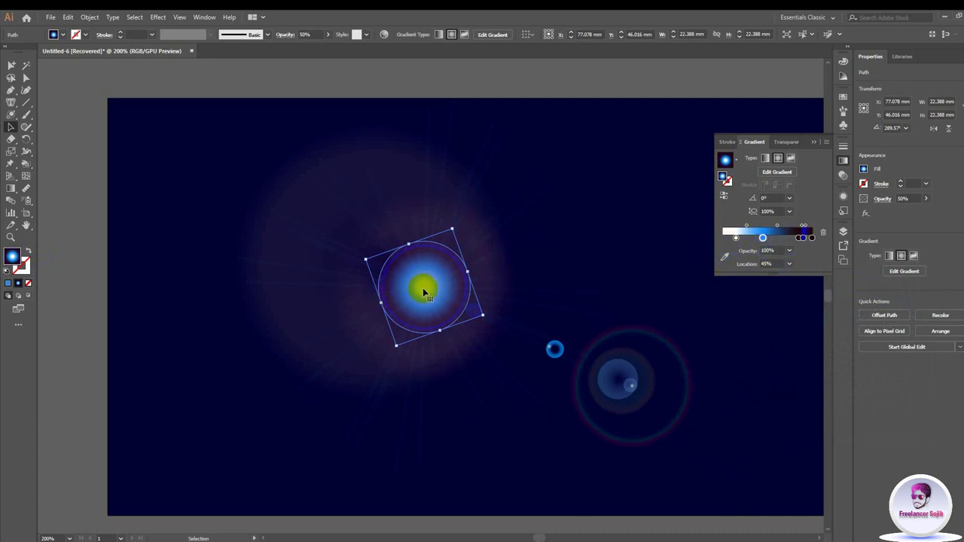
# Step: Recolour the outer gradient stop to a dark navy blue-purple swatch
pyautogui.doubleClick(799, 239)
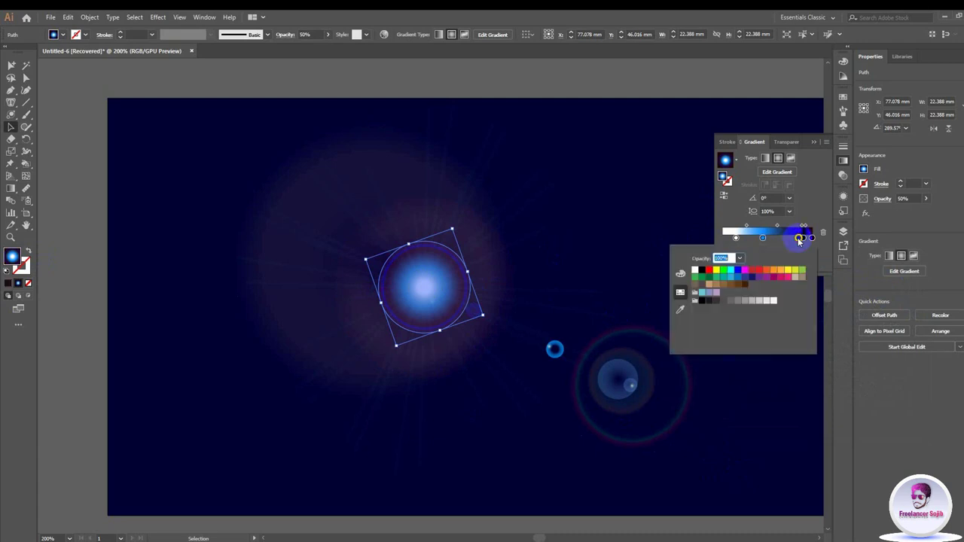
pyautogui.click(739, 278)
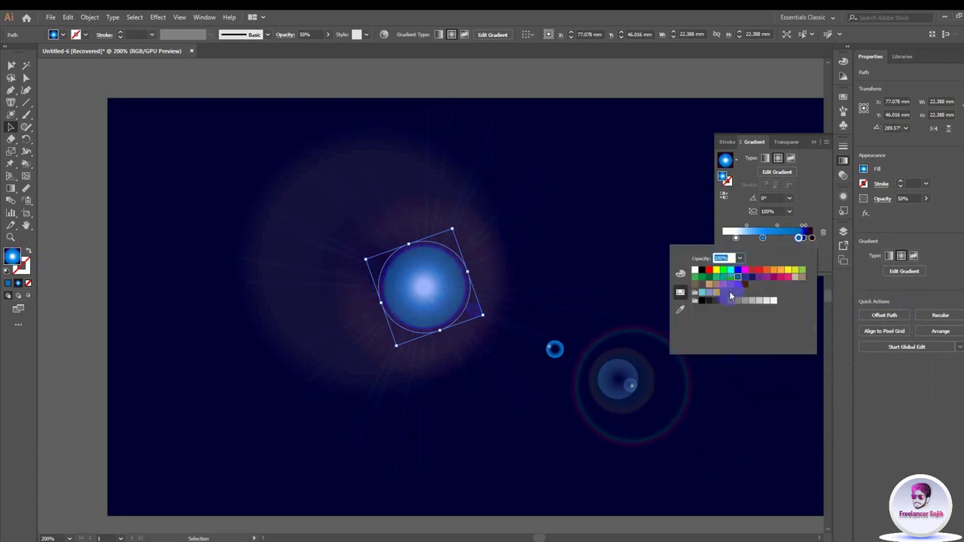
pyautogui.click(751, 278)
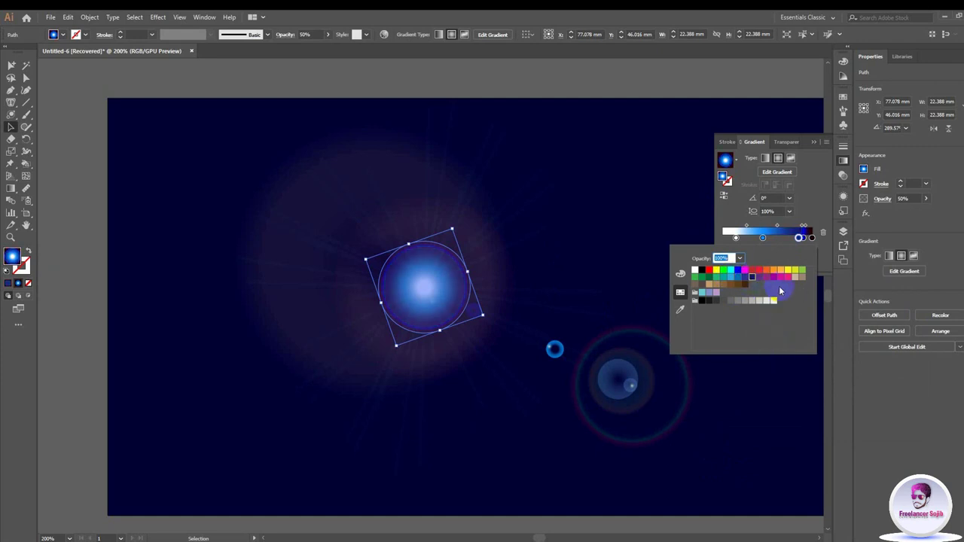
pyautogui.click(814, 239)
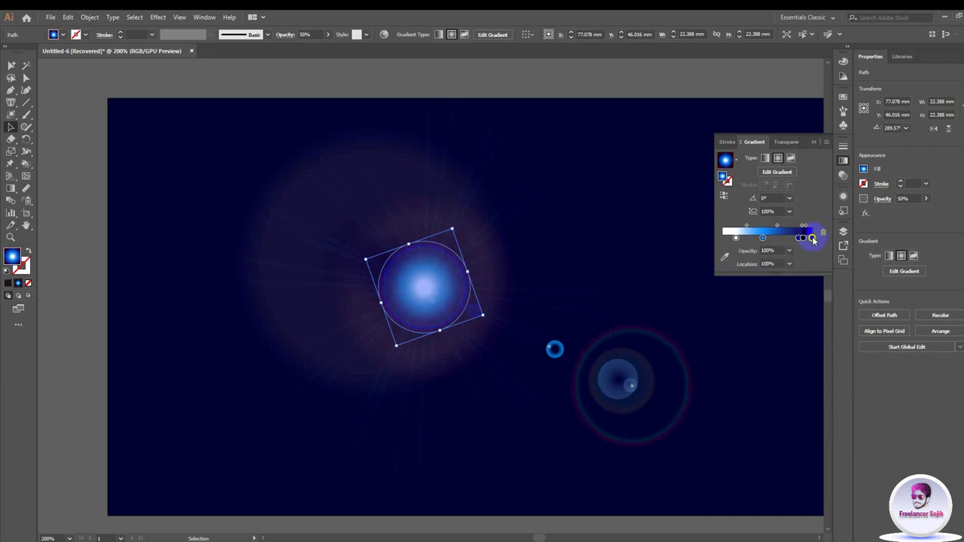
pyautogui.doubleClick(812, 238)
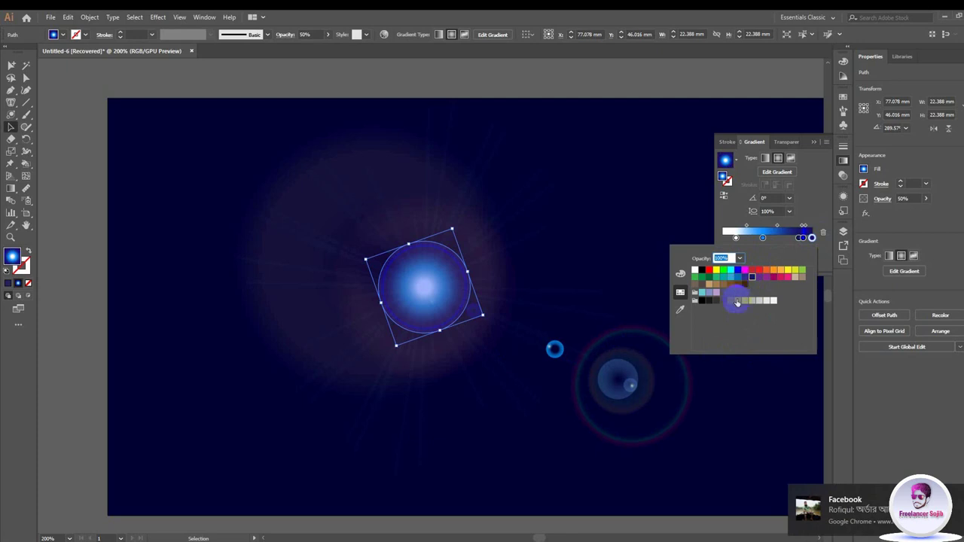
pyautogui.click(80, 168)
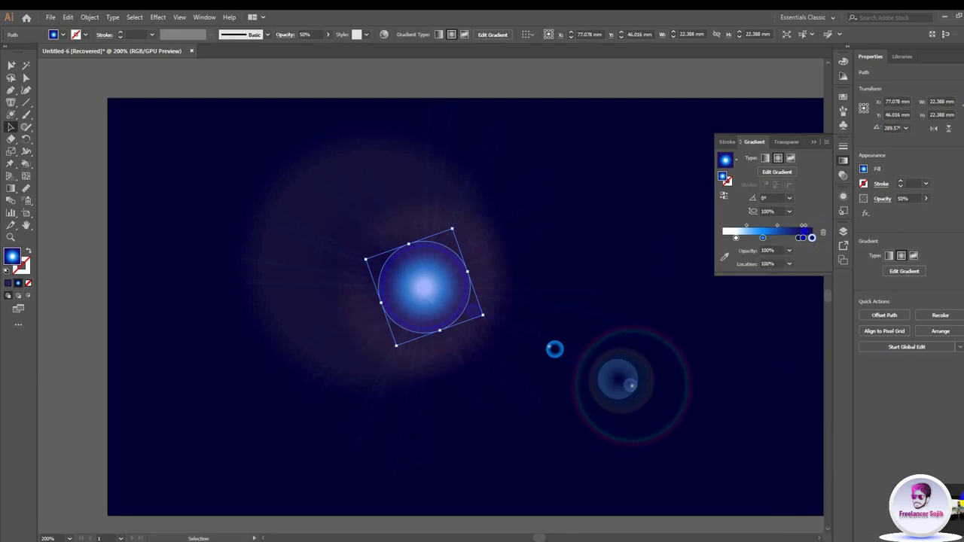
pyautogui.scroll(-3, 605, 407)
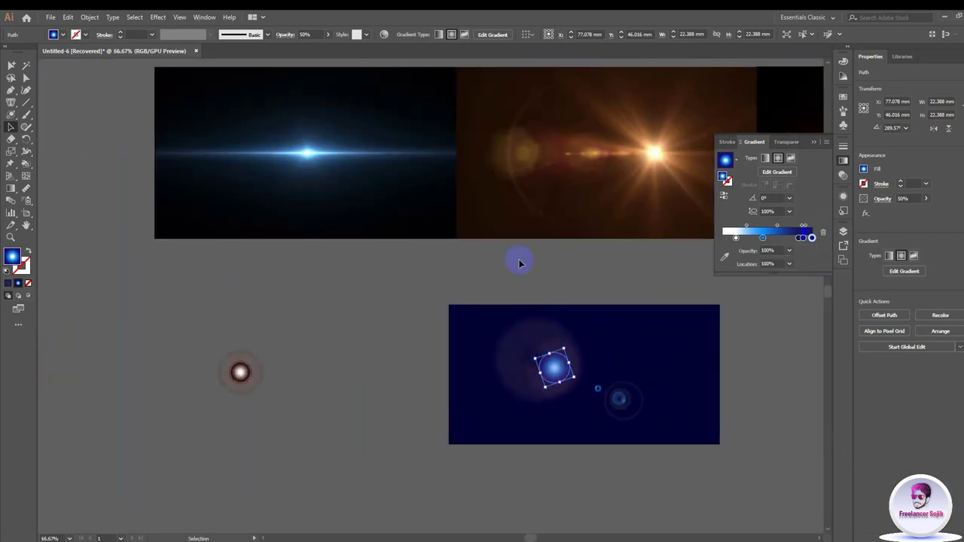
pyautogui.click(583, 329)
pyautogui.scroll(4, 592, 316)
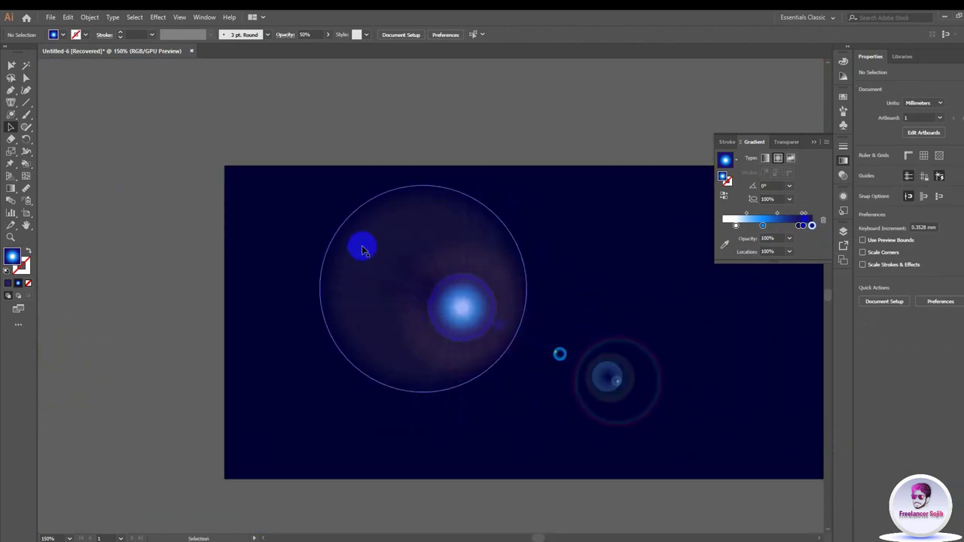
pyautogui.moveTo(629, 310); pyautogui.dragTo(606, 299)
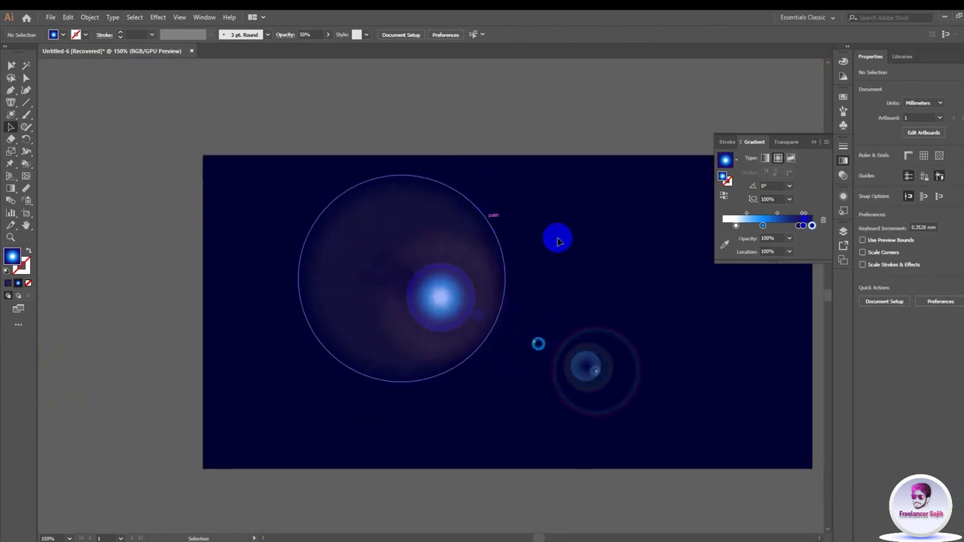
pyautogui.moveTo(512, 365); pyautogui.dragTo(489, 368)
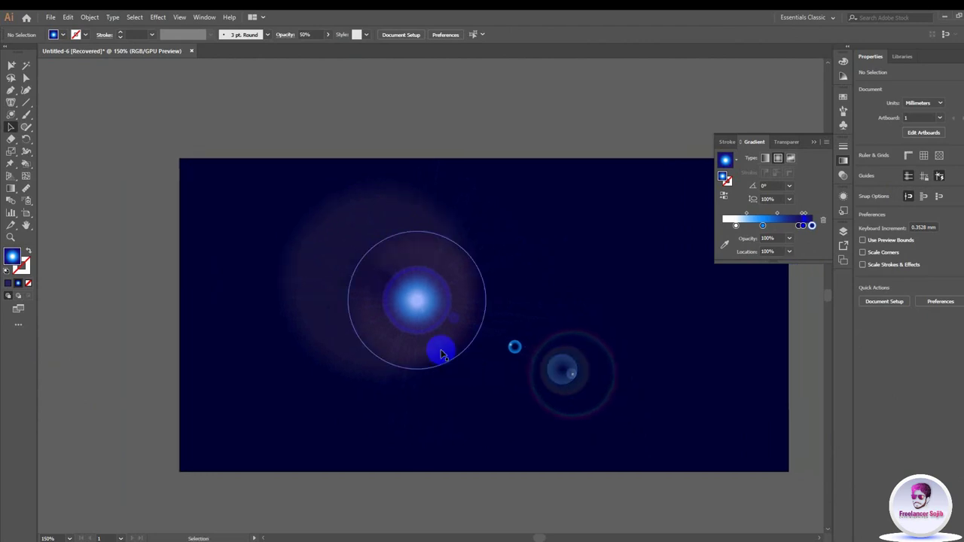
pyautogui.scroll(-1, 699, 360)
pyautogui.moveTo(699, 361)
pyautogui.mouseDown()
pyautogui.moveTo(596, 389)
pyautogui.moveTo(468, 387)
pyautogui.mouseUp()
pyautogui.scroll(-1, 596, 389)
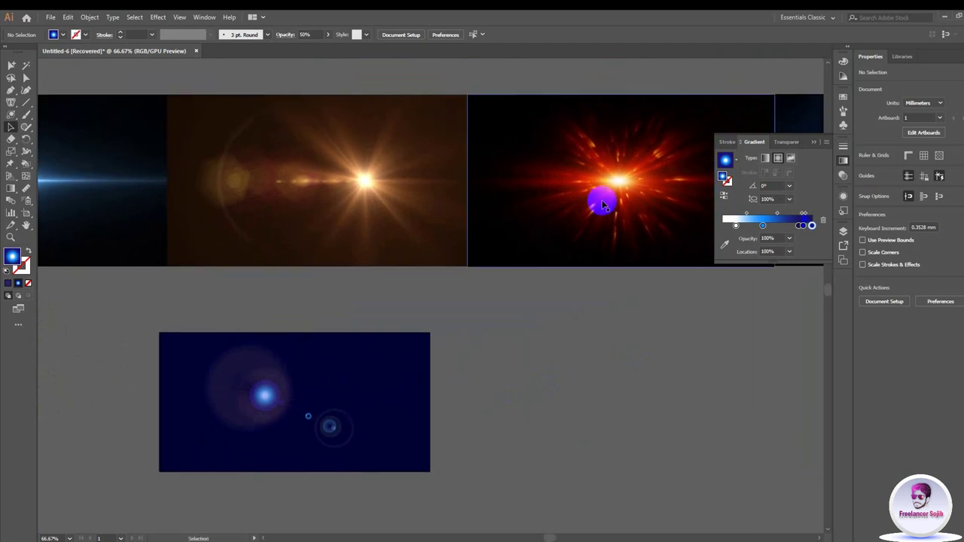
pyautogui.scroll(-2, 602, 204)
pyautogui.moveTo(289, 302); pyautogui.dragTo(233, 304)
pyautogui.scroll(3, 354, 309)
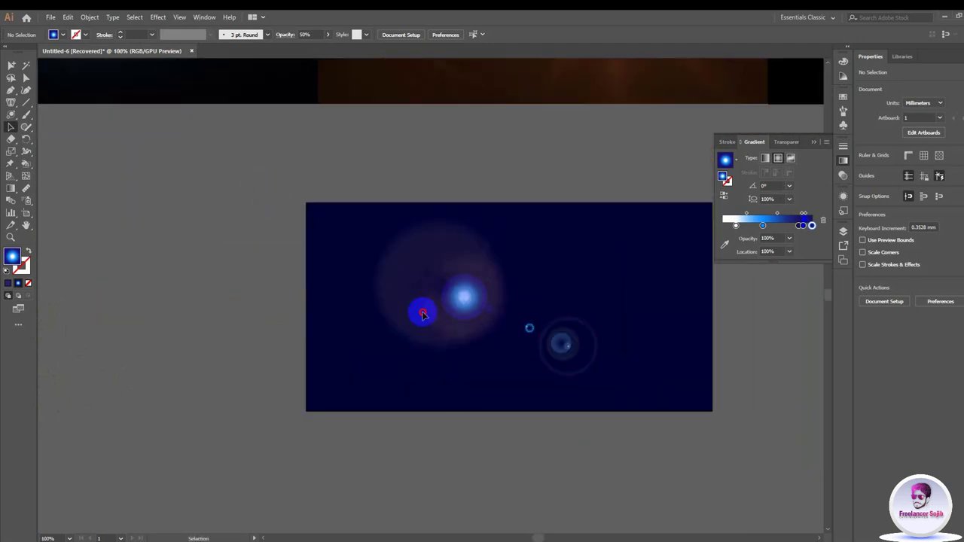
pyautogui.moveTo(645, 399); pyautogui.dragTo(599, 354)
pyautogui.click(624, 370)
pyautogui.scroll(1, 625, 370)
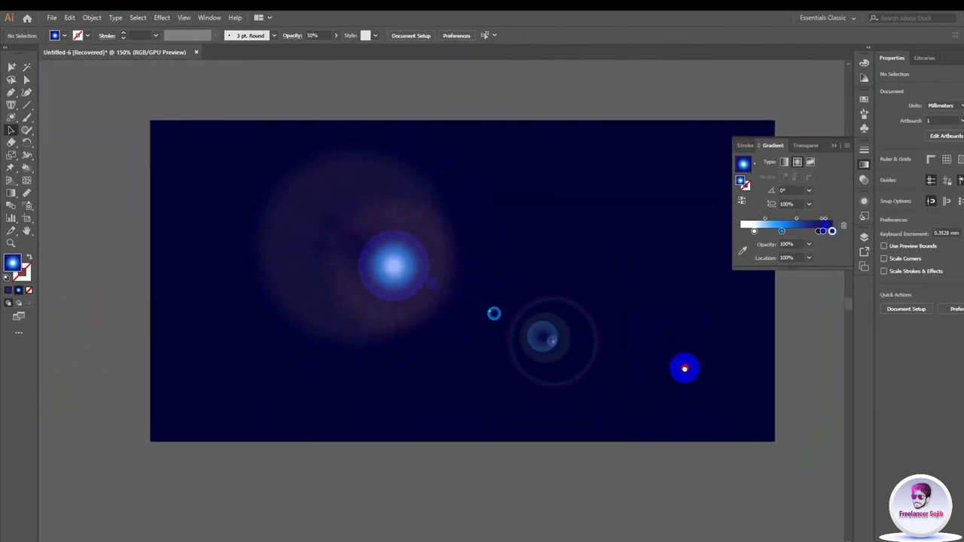
pyautogui.scroll(-1, 596, 334)
# Step: Marquee-select the lens flare, move it right off the rectangle, then undo the move
pyautogui.moveTo(201, 218); pyautogui.dragTo(539, 426)
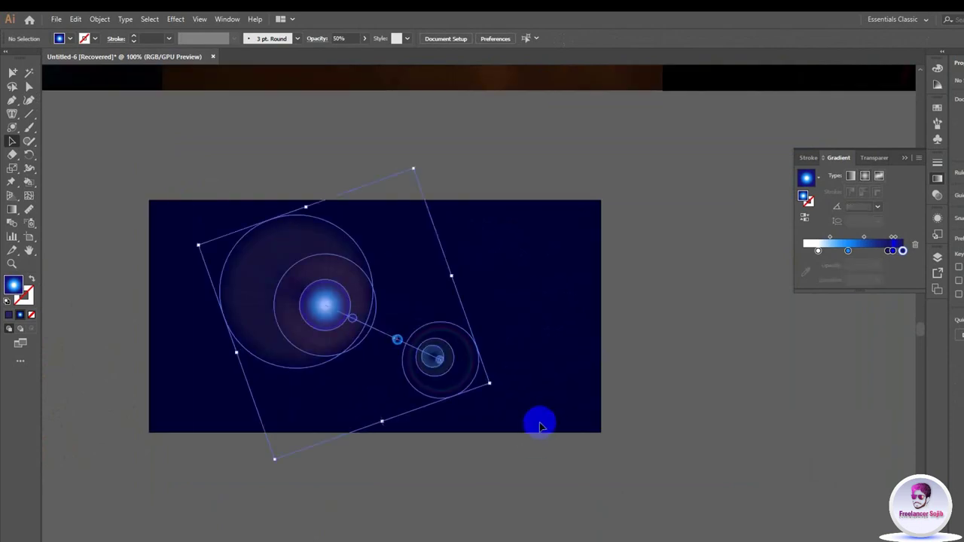
pyautogui.click(560, 409)
pyautogui.scroll(-2, 560, 407)
pyautogui.scroll(-1, 562, 403)
pyautogui.scroll(2, 557, 395)
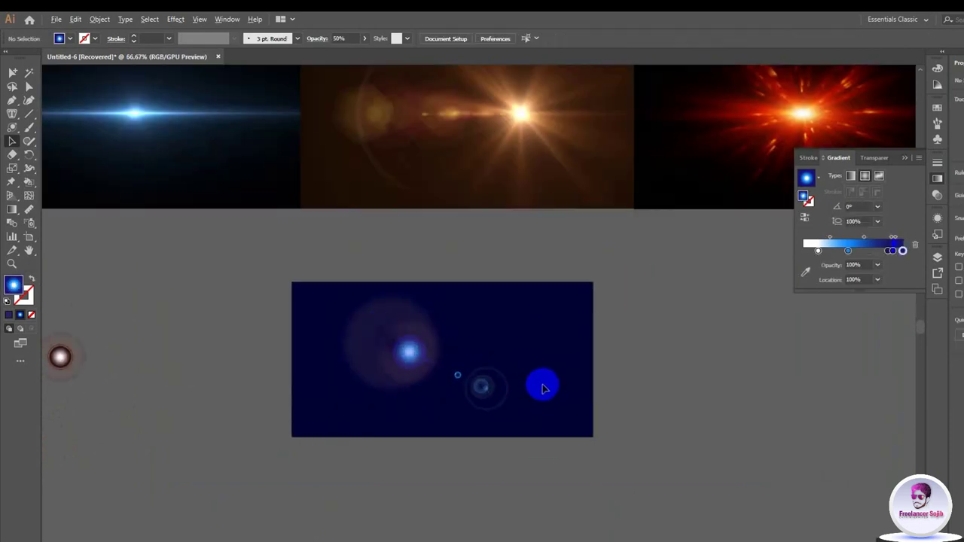
pyautogui.moveTo(286, 282); pyautogui.dragTo(557, 437)
pyautogui.moveTo(452, 354)
pyautogui.mouseDown()
pyautogui.moveTo(797, 370)
pyautogui.moveTo(809, 348)
pyautogui.mouseUp()
pyautogui.click(714, 453)
pyautogui.moveTo(714, 453); pyautogui.dragTo(627, 433)
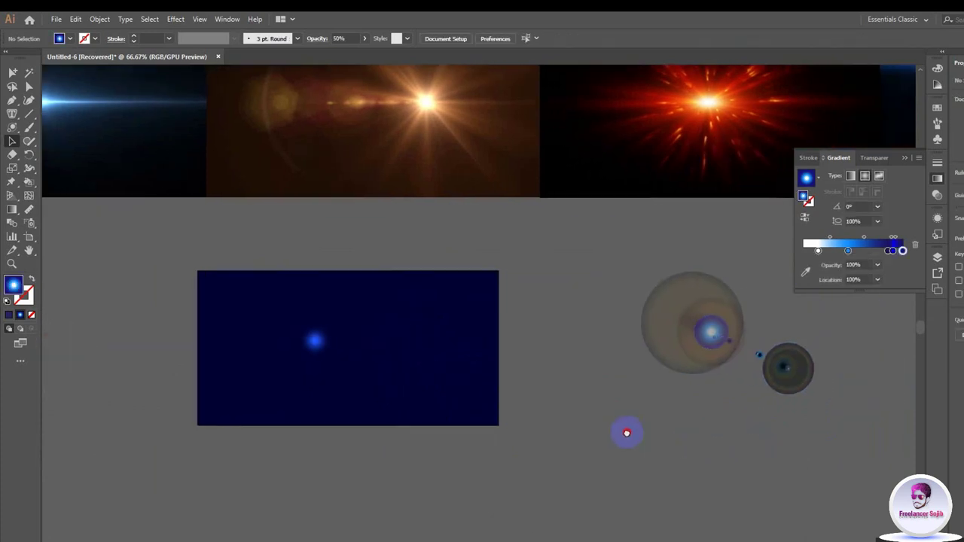
pyautogui.moveTo(713, 444); pyautogui.dragTo(654, 449)
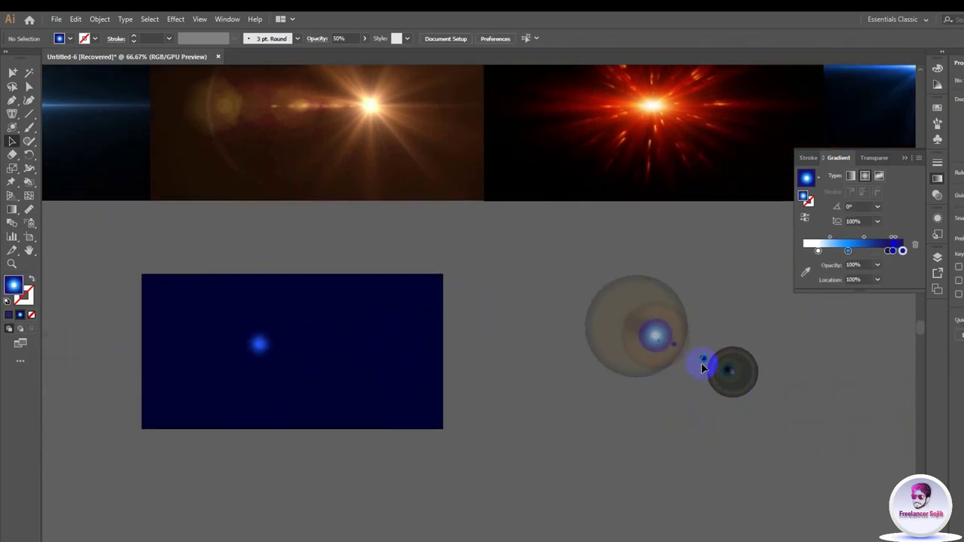
pyautogui.scroll(3, 703, 367)
pyautogui.scroll(2, 703, 355)
pyautogui.scroll(-5, 611, 329)
pyautogui.hotkey('ctrl', 'z')
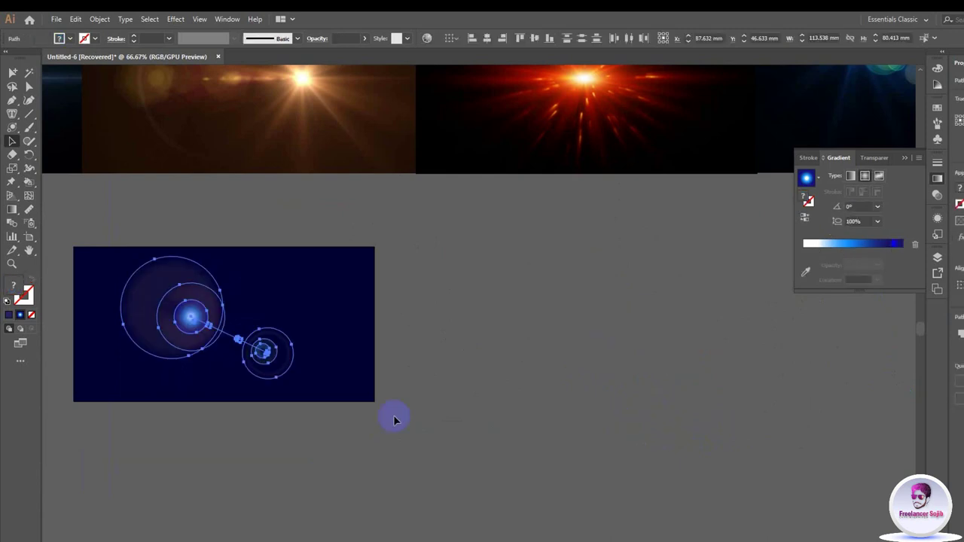
# Step: Reselect the lens flare together with the background, then deselect everything
pyautogui.click(394, 419)
pyautogui.scroll(2, 367, 347)
pyautogui.scroll(-2, 512, 394)
pyautogui.scroll(2, 276, 397)
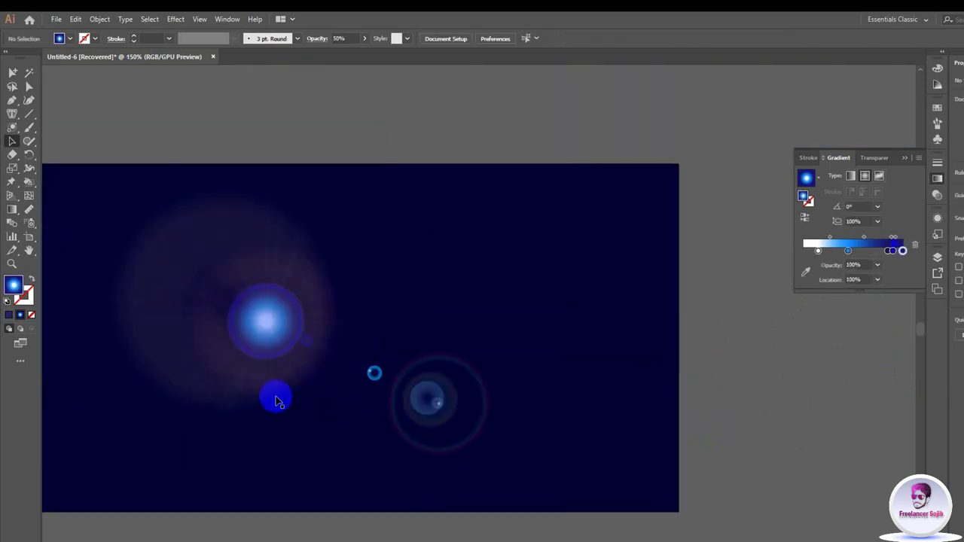
pyautogui.scroll(-1, 569, 350)
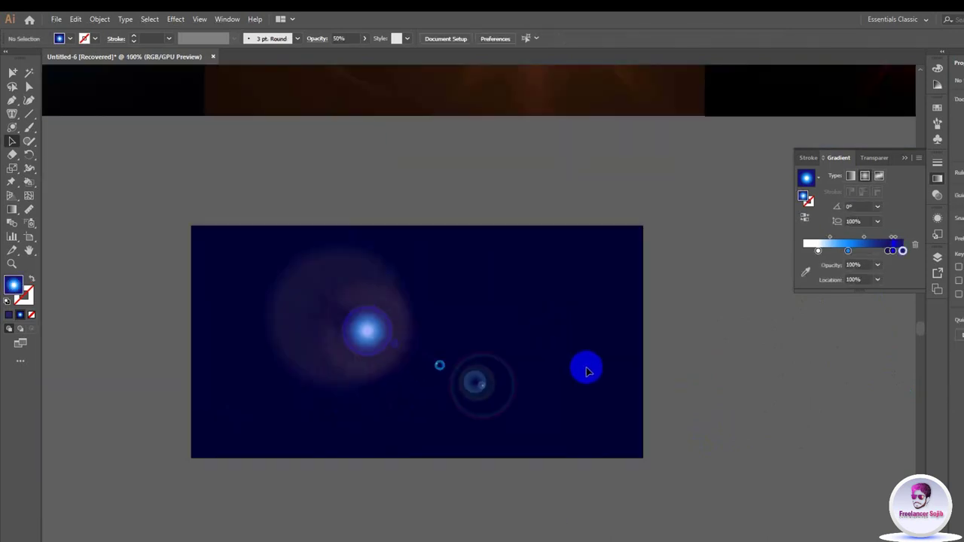
pyautogui.hscroll(1, 577, 381)
pyautogui.scroll(-1, 577, 381)
pyautogui.click(504, 389)
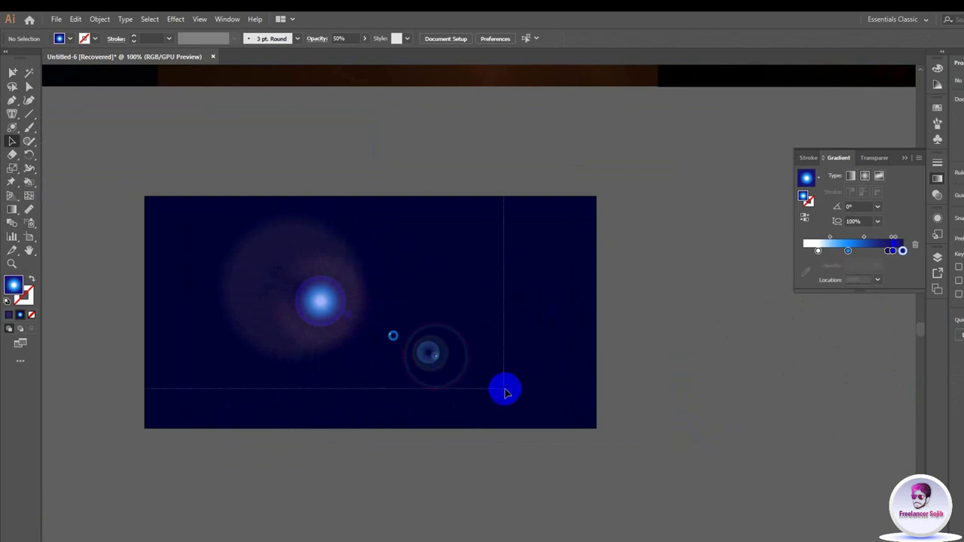
pyautogui.moveTo(203, 206); pyautogui.dragTo(459, 414)
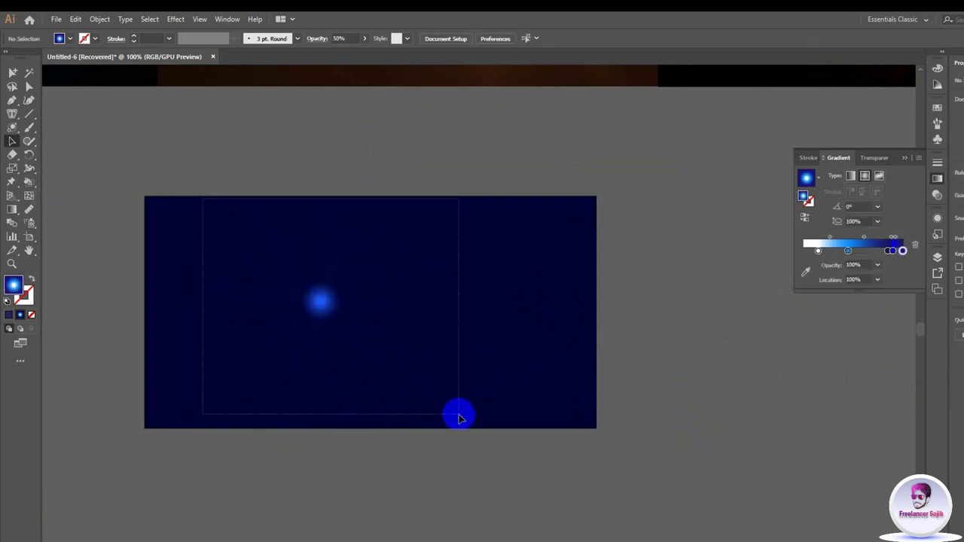
pyautogui.click(474, 368)
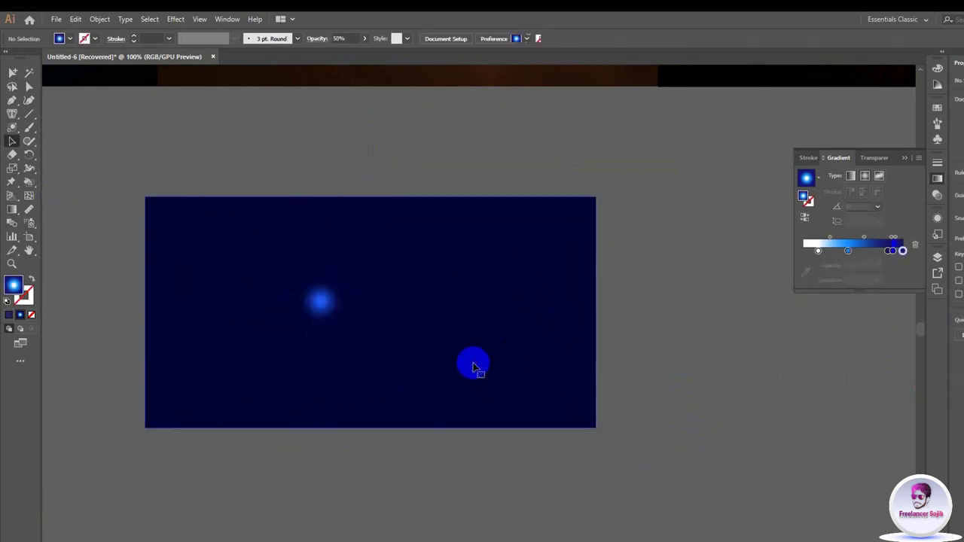
pyautogui.hotkey('ctrl', 'shift', 'a')
# Step: Clear the leftover glow and switch to the Flare Tool from the Rectangle tool flyout
pyautogui.moveTo(346, 312); pyautogui.dragTo(410, 322)
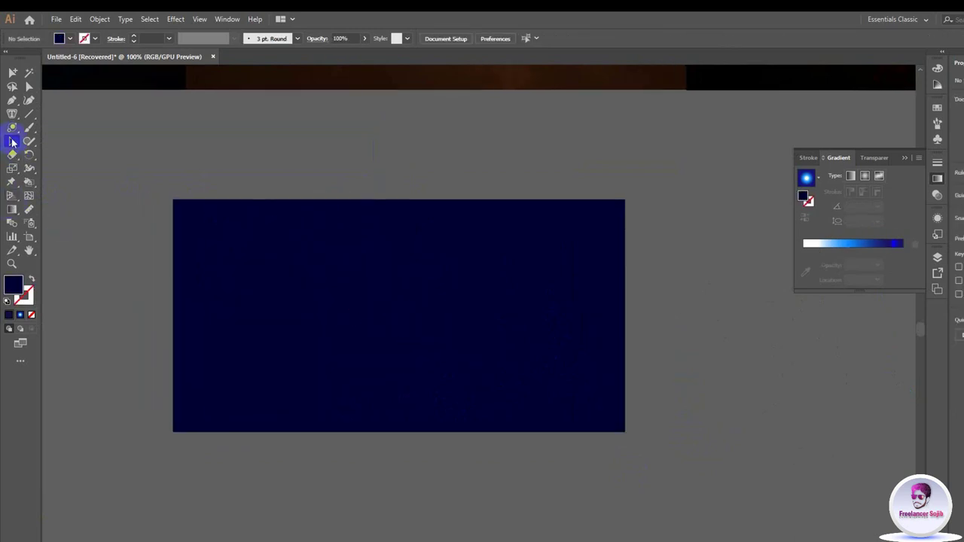
pyautogui.click(13, 131)
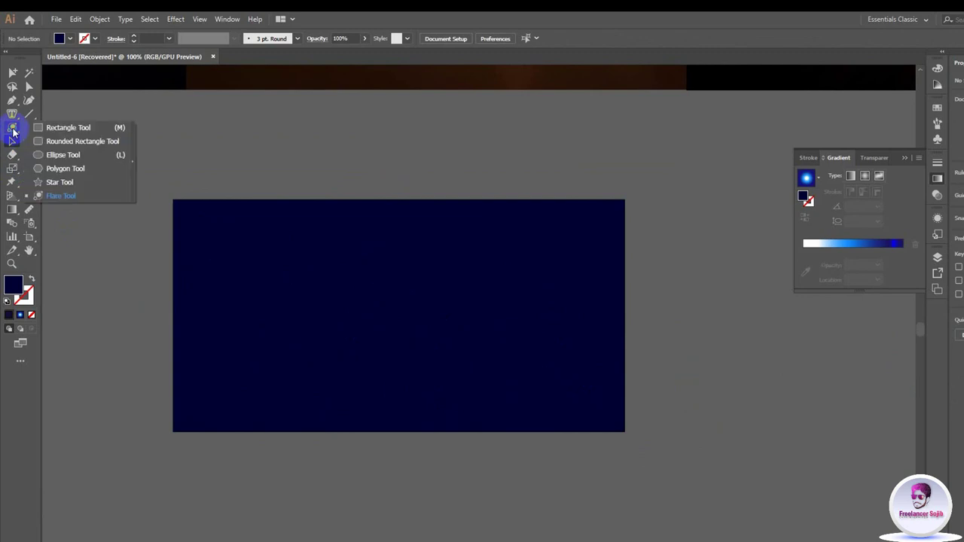
pyautogui.click(56, 196)
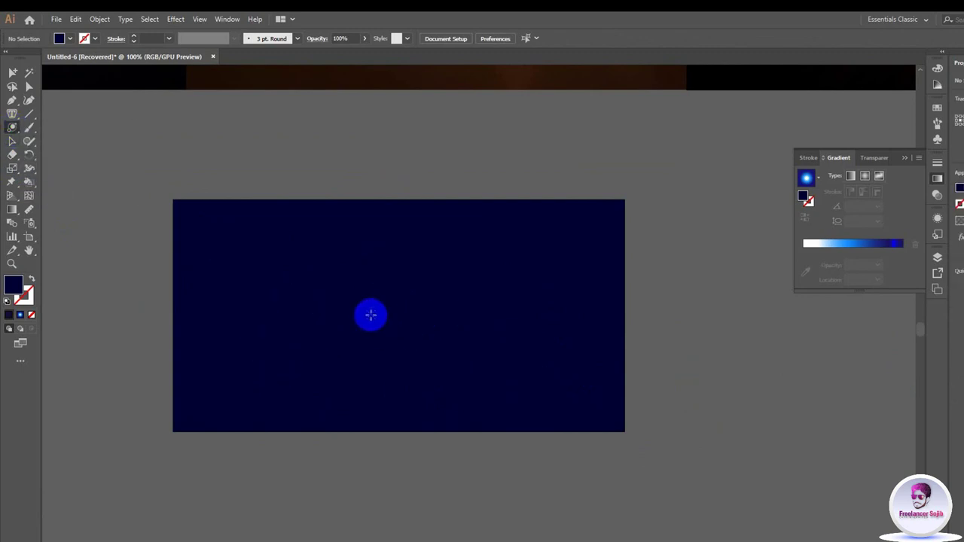
# Step: Start a new lens flare on the navy rectangle and move the Flare Tool Options dialog aside
pyautogui.click(372, 315)
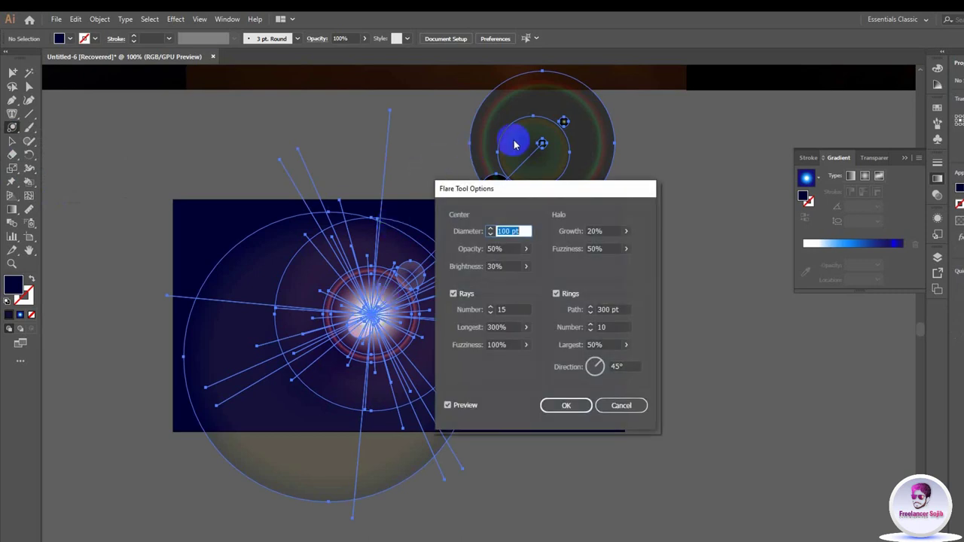
pyautogui.moveTo(526, 193); pyautogui.dragTo(646, 192)
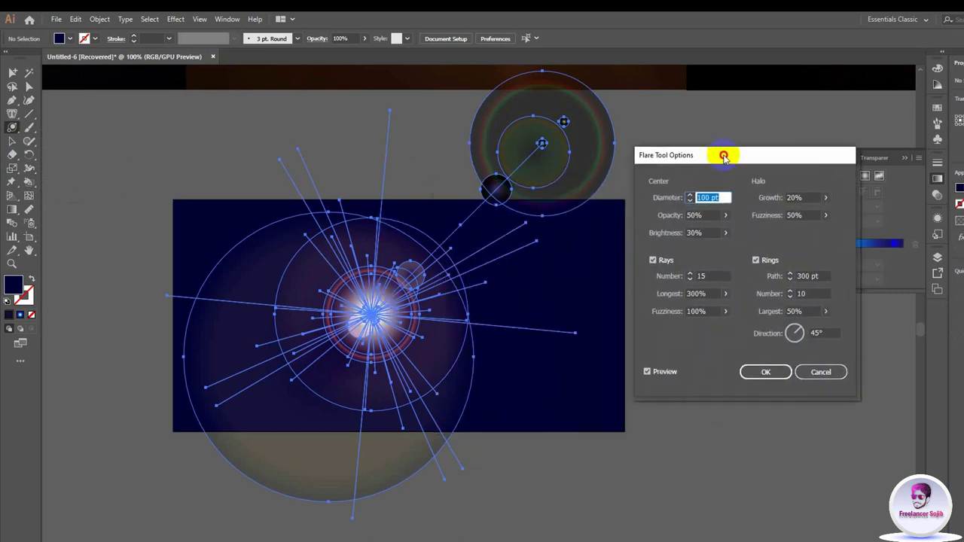
pyautogui.moveTo(641, 191); pyautogui.dragTo(737, 157)
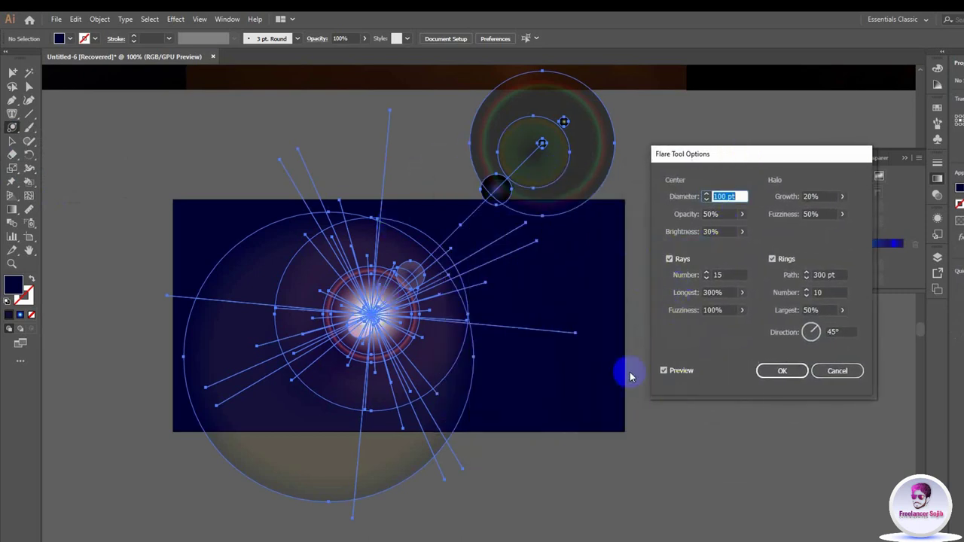
pyautogui.click(769, 369)
# Step: Toggle the flare Preview off and on several times, leaving it on
pyautogui.click(674, 374)
pyautogui.click(674, 374)
pyautogui.click(674, 373)
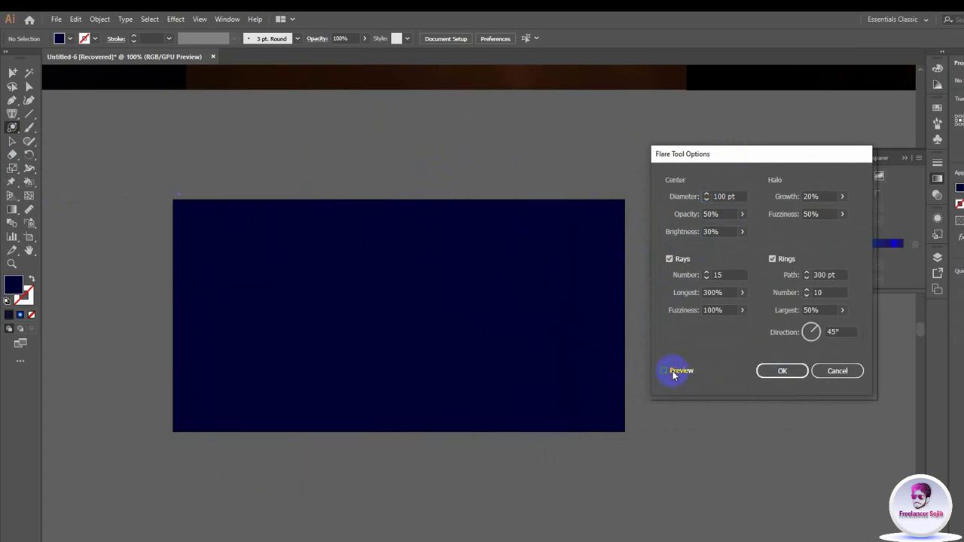
pyautogui.click(674, 374)
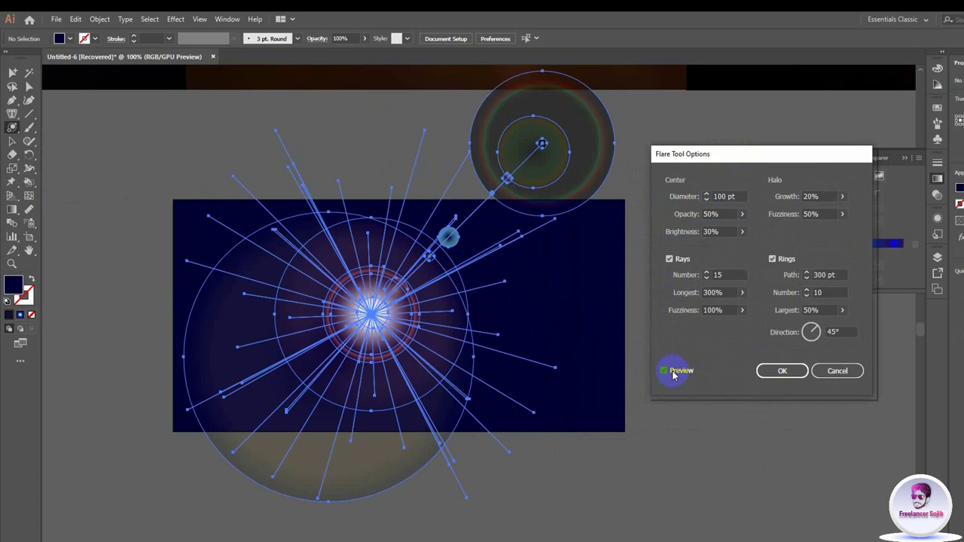
pyautogui.click(675, 374)
pyautogui.click(675, 373)
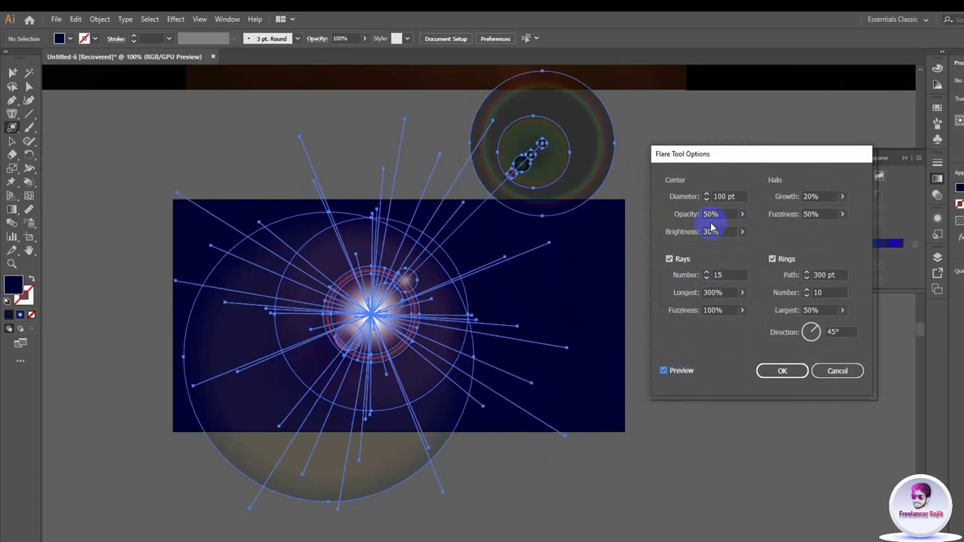
# Step: Lower the flare Center Diameter from 95 pt to 85 pt
pyautogui.click(722, 197)
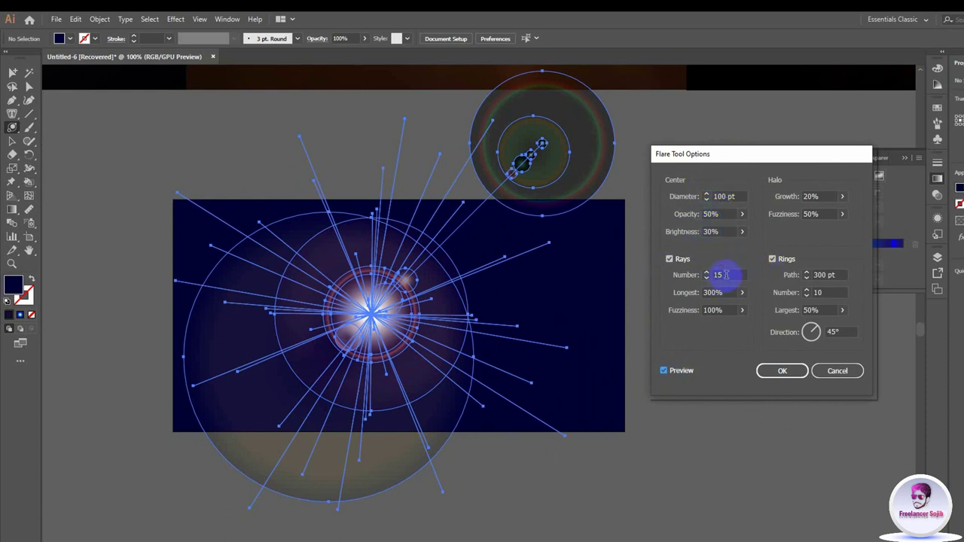
pyautogui.scroll(-2, 732, 196)
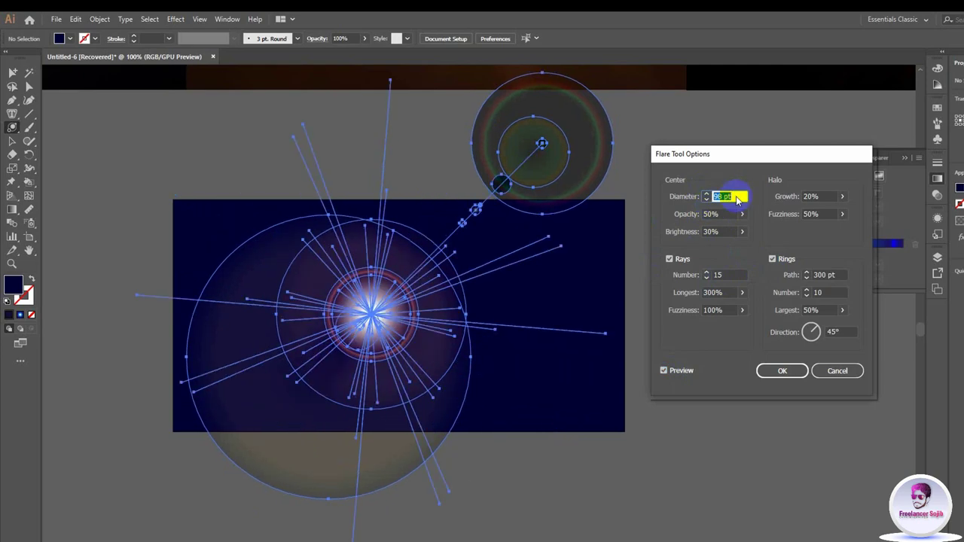
pyautogui.scroll(-2, 735, 196)
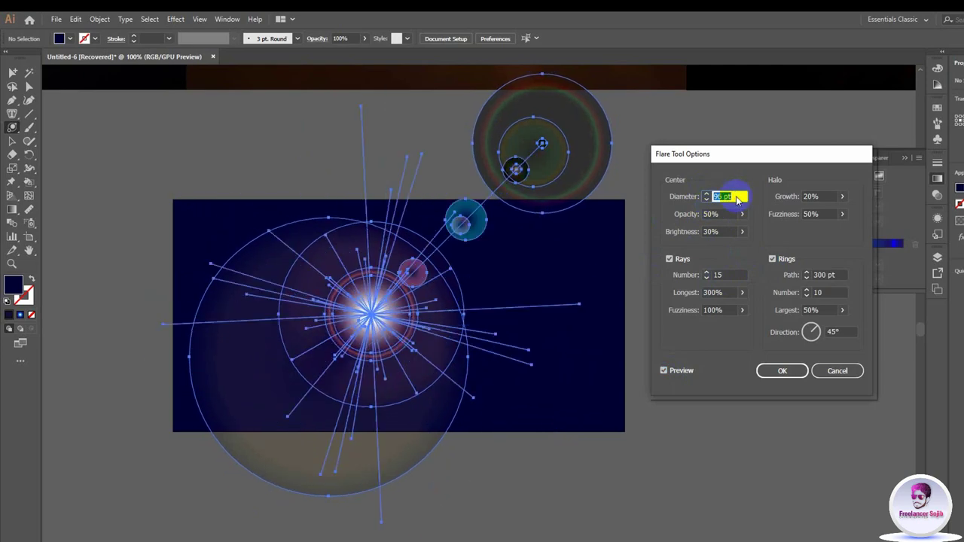
pyautogui.scroll(-1, 737, 198)
pyautogui.scroll(-1, 736, 196)
pyautogui.scroll(-1, 738, 197)
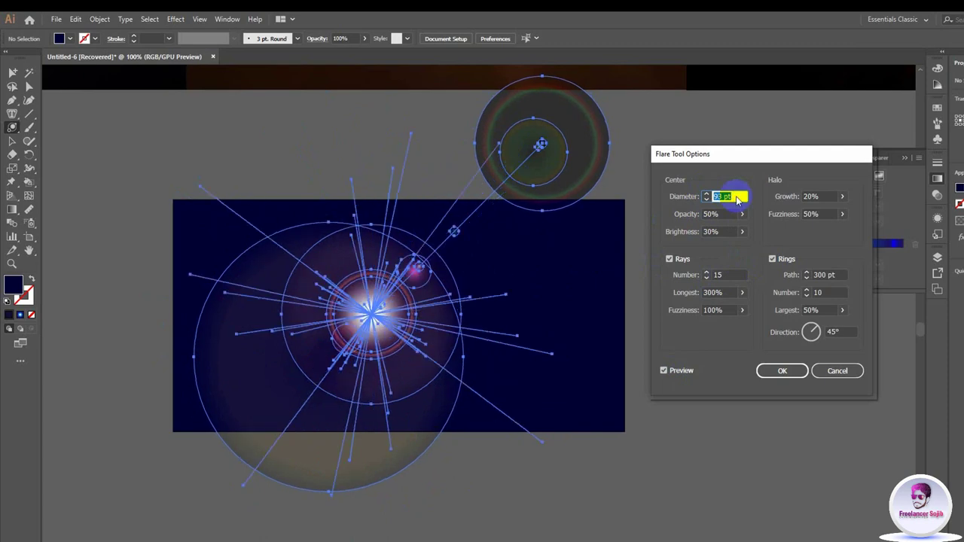
pyautogui.scroll(-2, 736, 196)
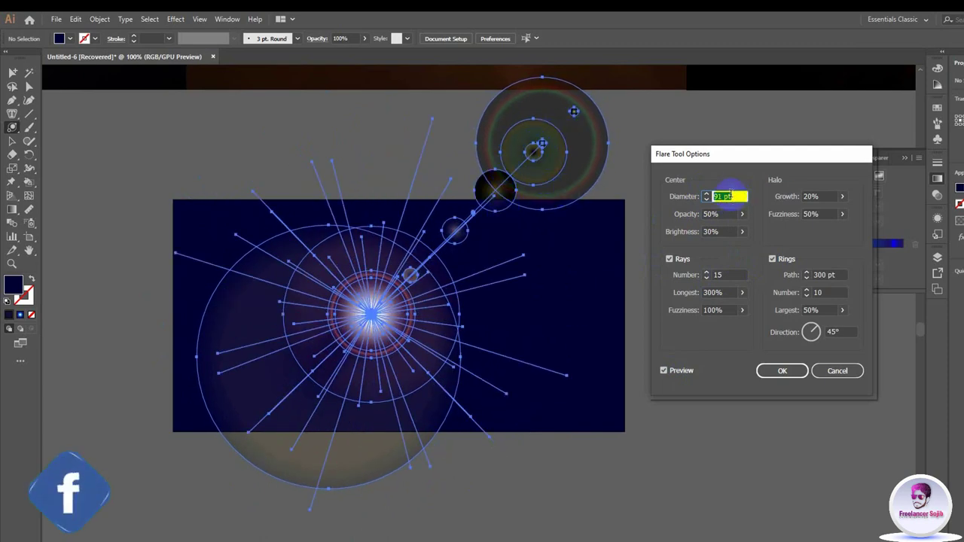
pyautogui.scroll(-1, 733, 197)
pyautogui.scroll(-1, 733, 197)
pyautogui.scroll(-1, 732, 197)
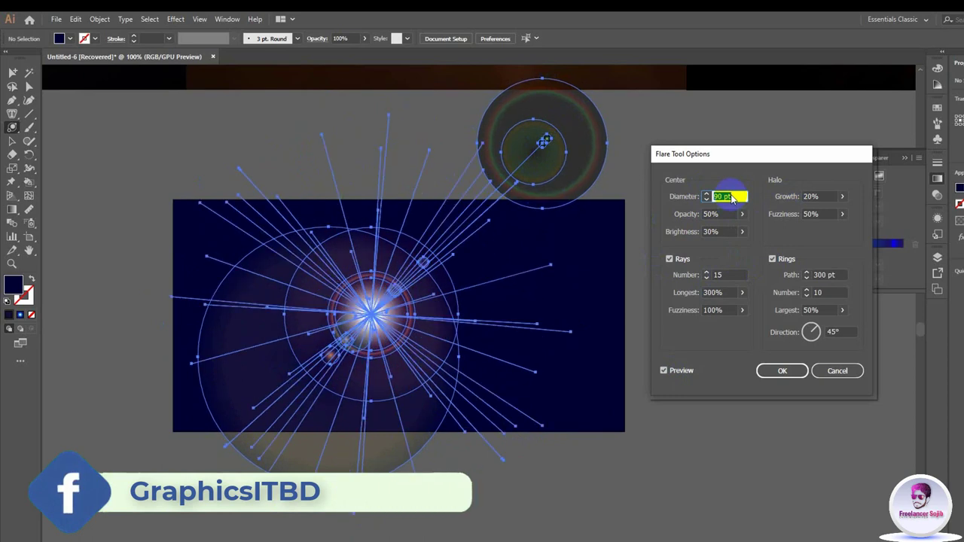
pyautogui.scroll(-1, 732, 198)
pyautogui.scroll(-1, 733, 197)
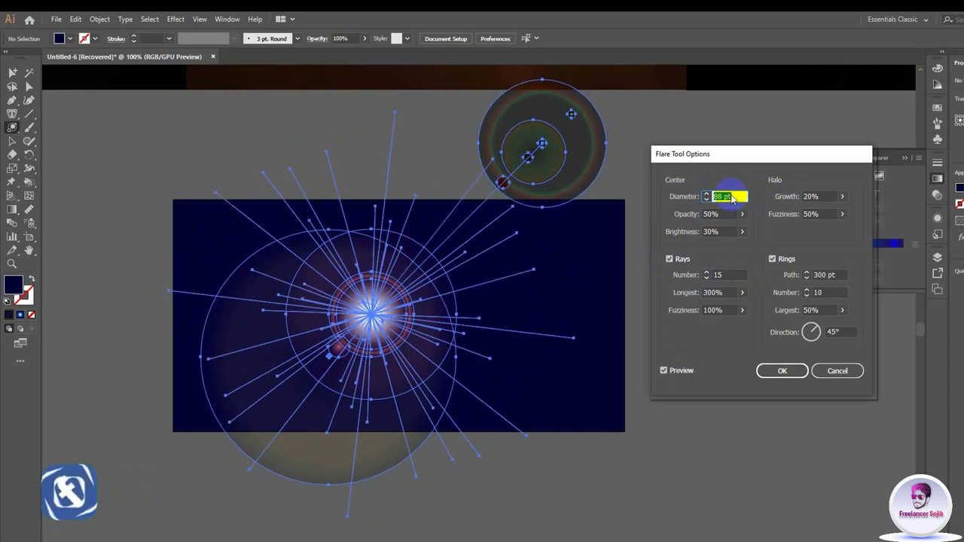
pyautogui.scroll(-1, 733, 197)
pyautogui.scroll(-1, 733, 198)
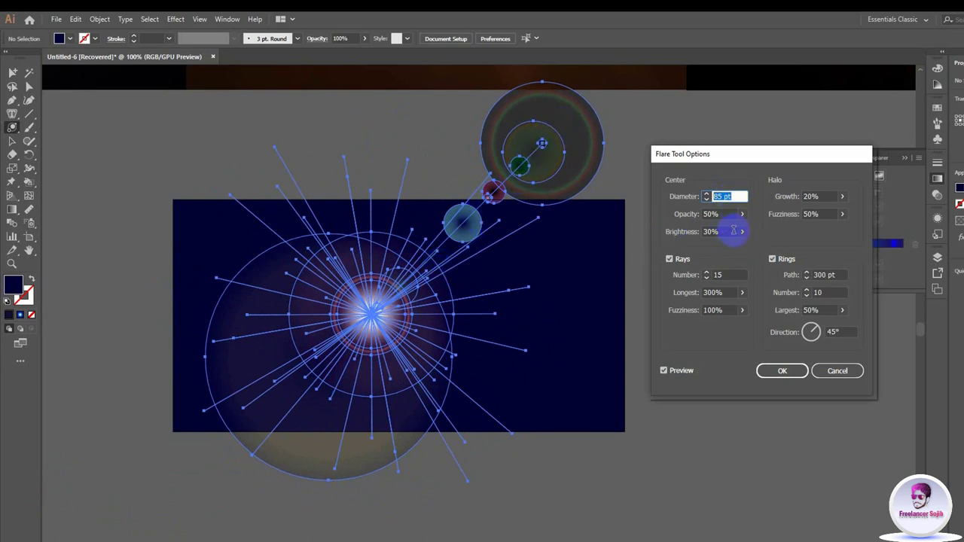
# Step: Set centre Opacity to 49% and leave Halo Growth at 20% after trying 19–21%
pyautogui.click(722, 214)
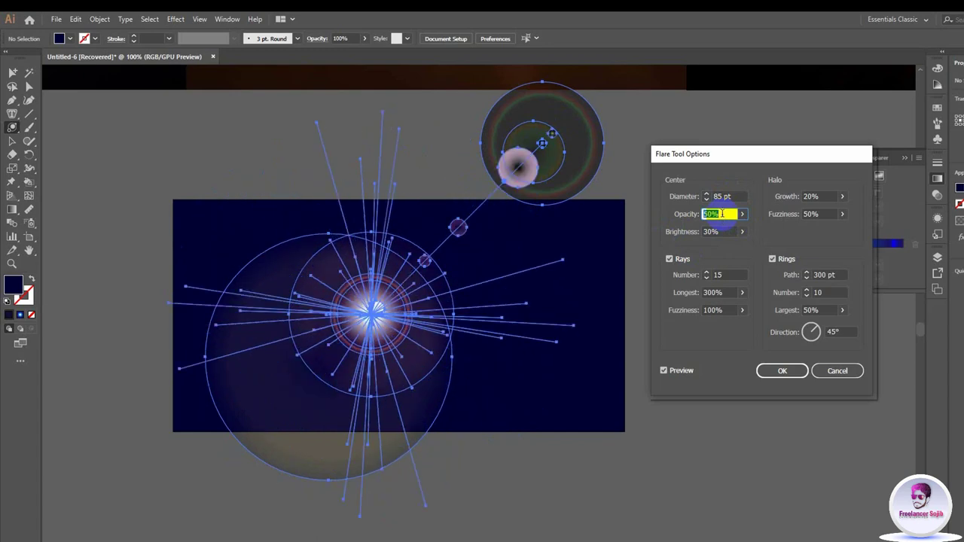
pyautogui.press('Down')
pyautogui.click(822, 196)
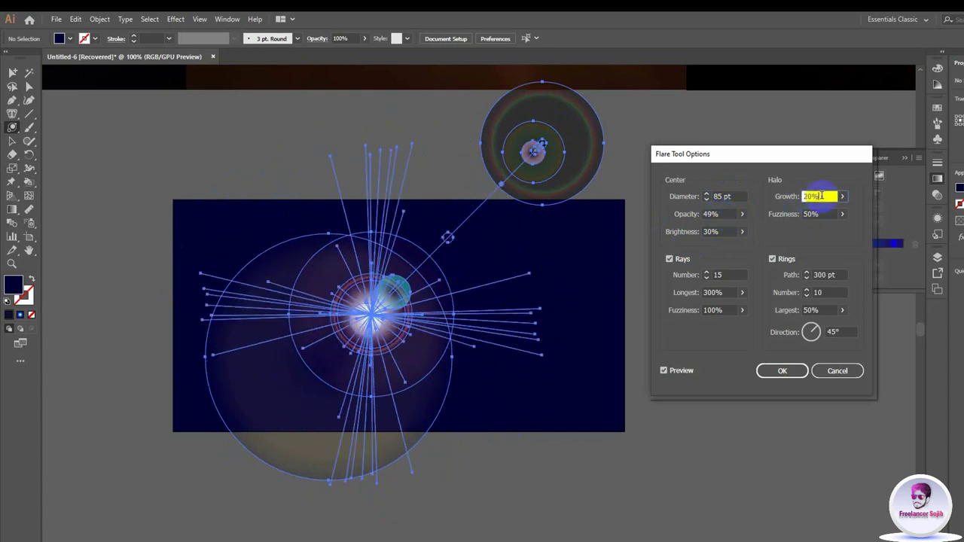
pyautogui.press('Down')
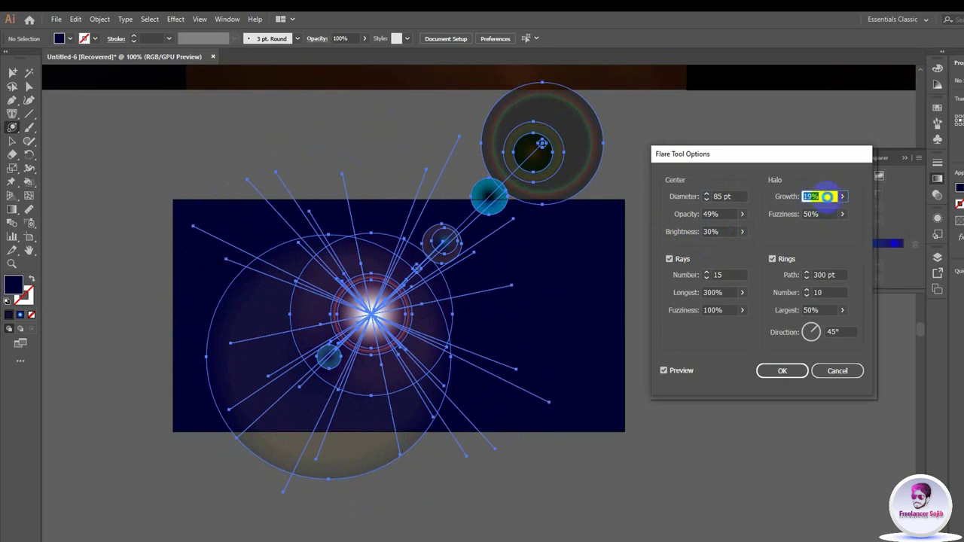
pyautogui.press('Up')
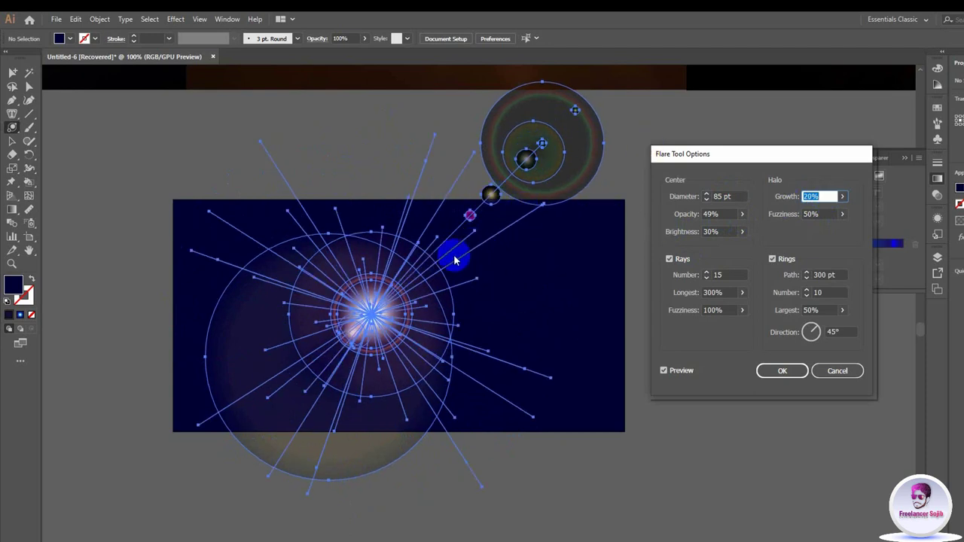
pyautogui.press('Up')
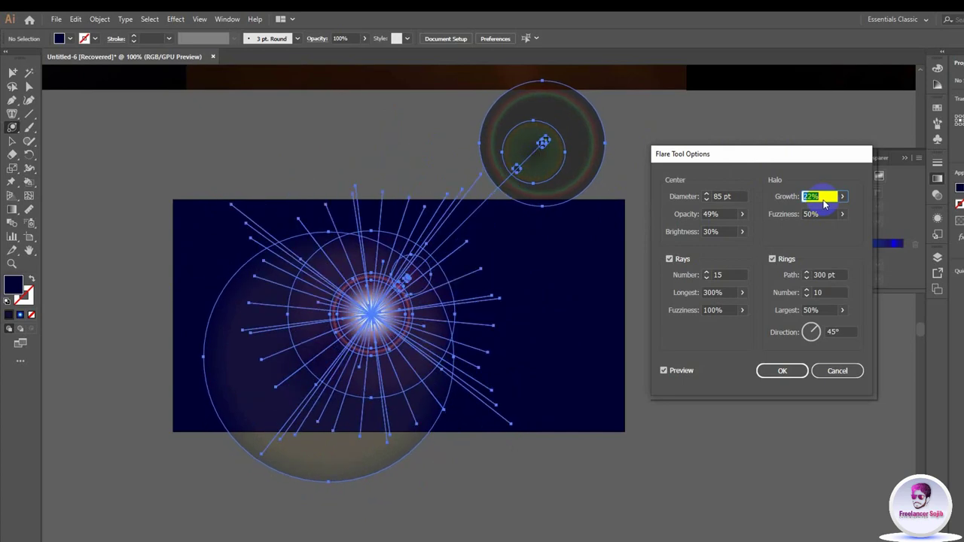
pyautogui.click(823, 197)
pyautogui.press('Down')
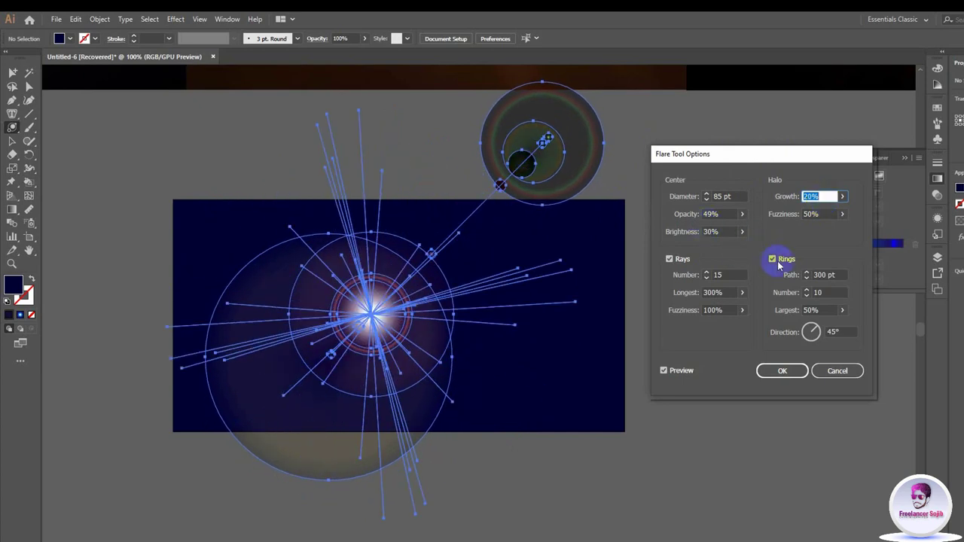
pyautogui.moveTo(773, 154); pyautogui.dragTo(817, 145)
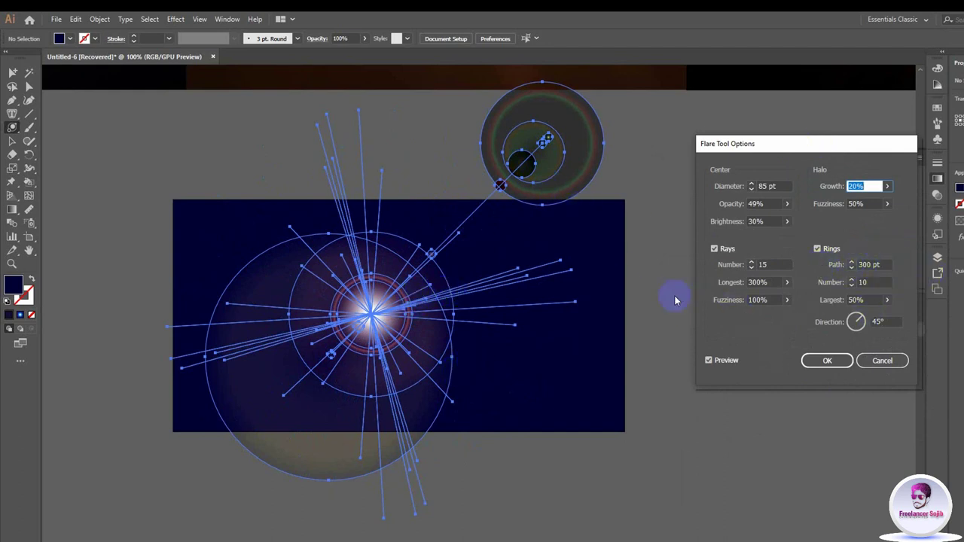
# Step: Regenerate the flare's rays and set Rays Number to 14
pyautogui.click(715, 250)
pyautogui.click(715, 251)
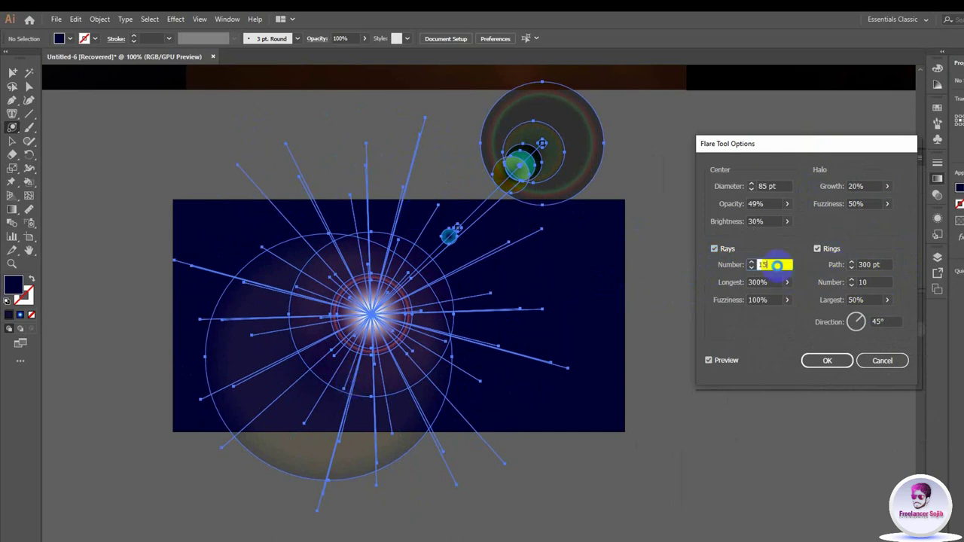
pyautogui.press('Down')
pyautogui.press('Down')
pyautogui.press('Down')
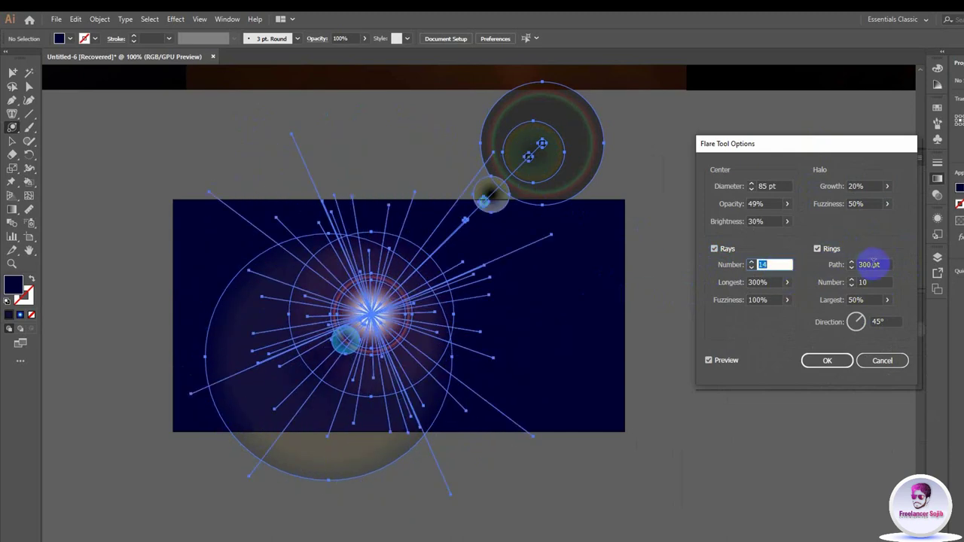
# Step: Set the Rings Path to 301 pt and aim the ring Direction at 243°
pyautogui.click(873, 264)
pyautogui.press('Up')
pyautogui.press('Up')
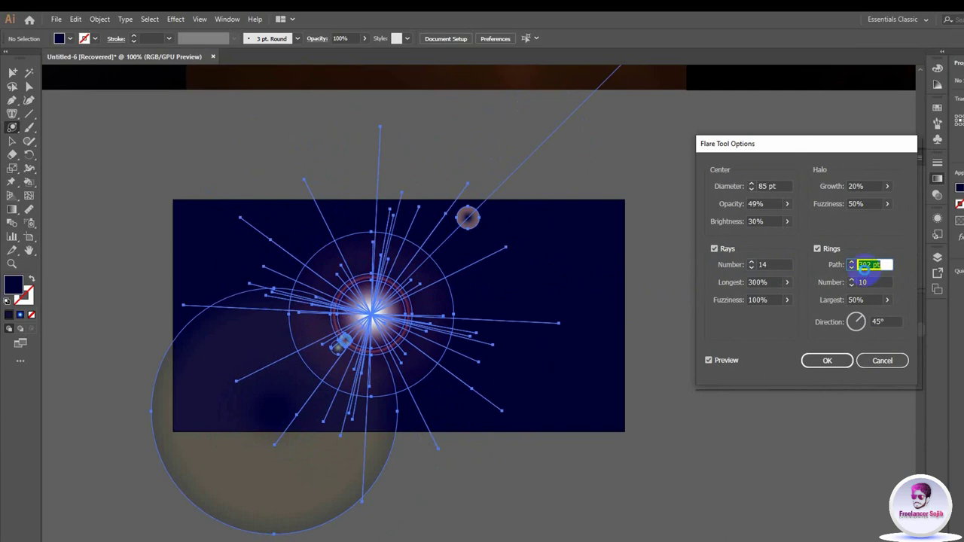
pyautogui.press('Down')
pyautogui.press('Down')
pyautogui.press('Down')
pyautogui.press('Down')
pyautogui.press('Down')
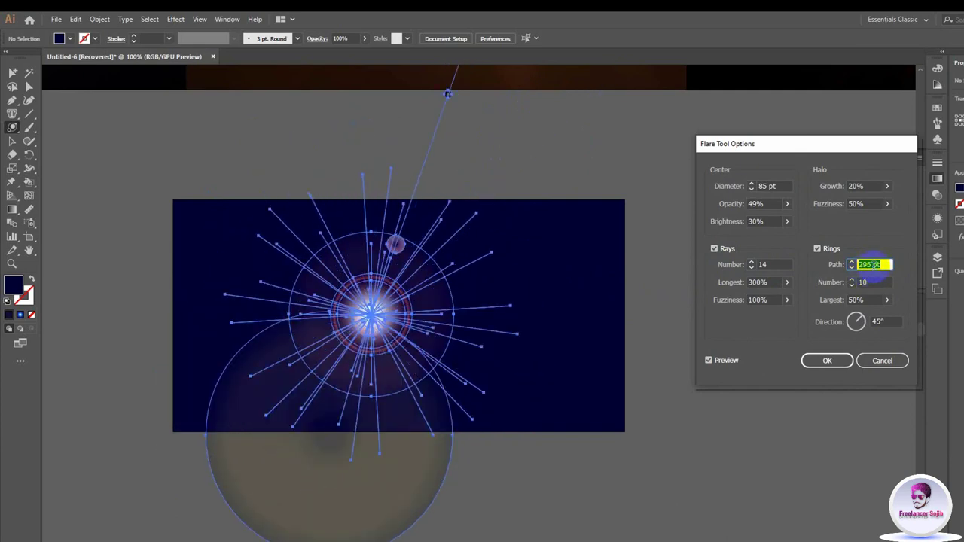
pyautogui.press('Up')
pyautogui.press('Up')
pyautogui.press('Up')
pyautogui.press('Up')
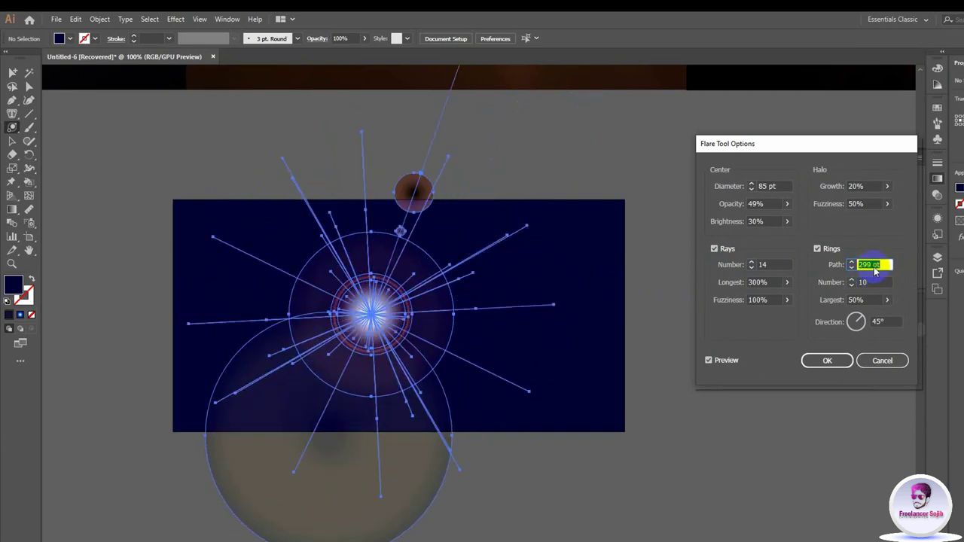
pyautogui.press('Up')
pyautogui.press('Up')
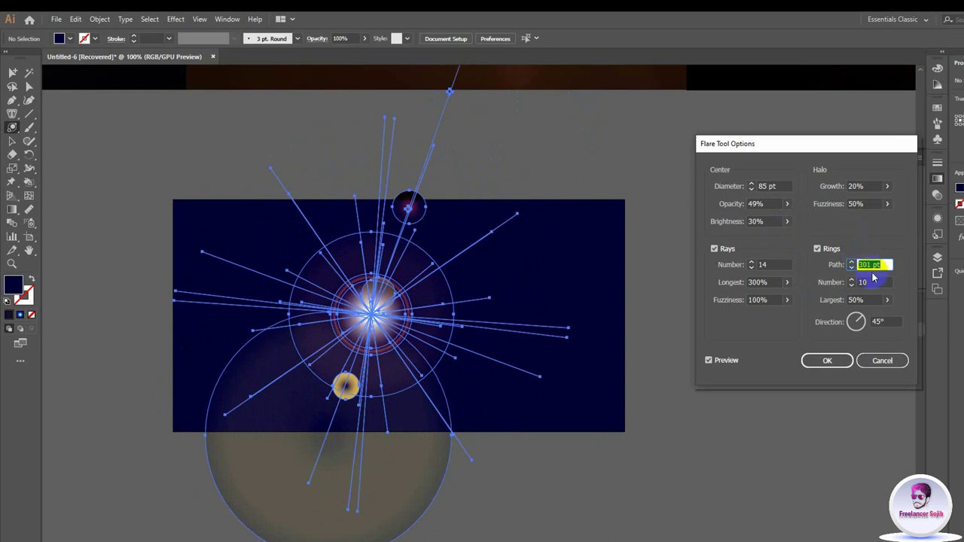
pyautogui.click(858, 322)
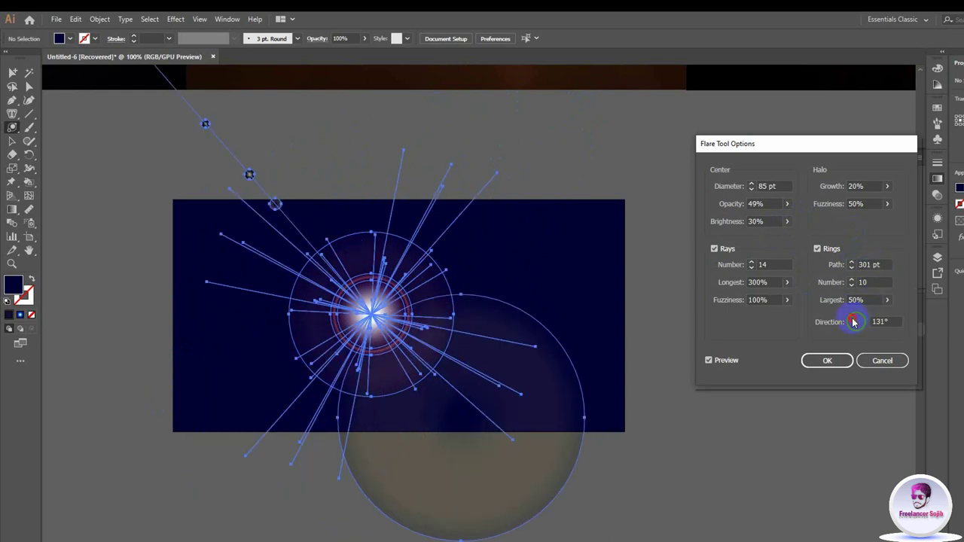
pyautogui.click(853, 324)
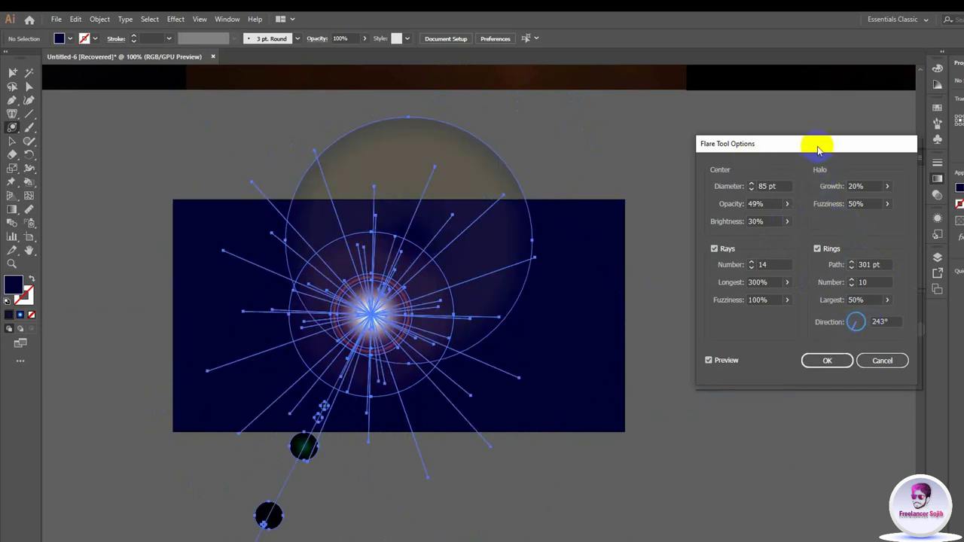
pyautogui.moveTo(819, 144)
pyautogui.mouseDown()
pyautogui.moveTo(719, 233)
pyautogui.moveTo(723, 218)
pyautogui.mouseUp()
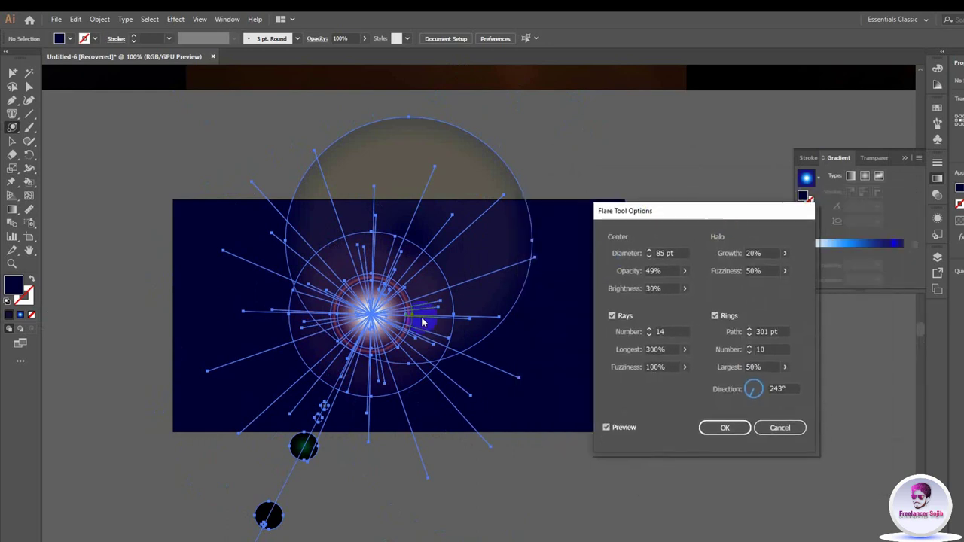
# Step: Cancel the flare options and drag a roughly 262.562 mm flare from the navy rectangle's centre
pyautogui.click(781, 429)
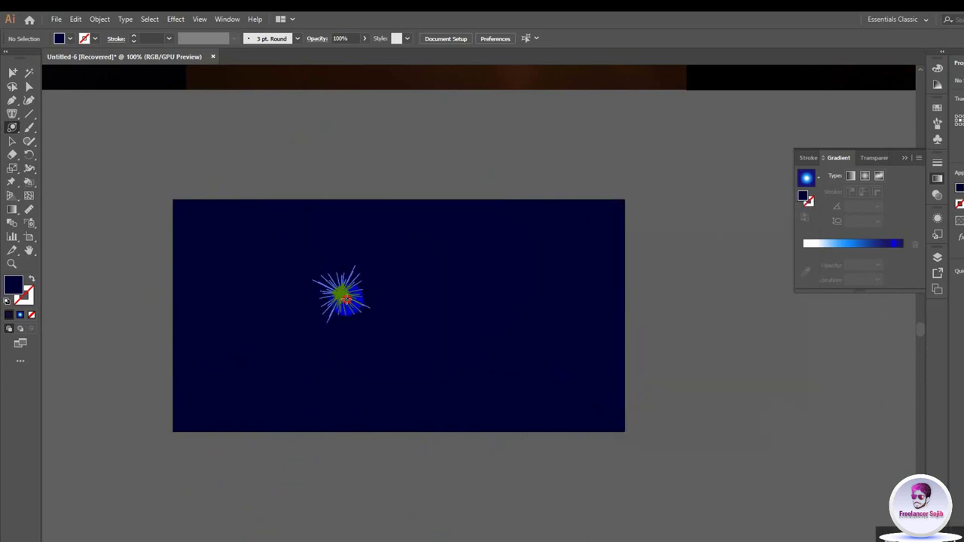
pyautogui.moveTo(348, 300)
pyautogui.mouseDown()
pyautogui.moveTo(387, 330)
pyautogui.moveTo(378, 311)
pyautogui.moveTo(439, 329)
pyautogui.moveTo(429, 320)
pyautogui.moveTo(452, 339)
pyautogui.moveTo(430, 306)
pyautogui.moveTo(459, 325)
pyautogui.moveTo(422, 291)
pyautogui.moveTo(477, 336)
pyautogui.moveTo(435, 284)
pyautogui.moveTo(508, 344)
pyautogui.moveTo(426, 263)
pyautogui.moveTo(484, 304)
pyautogui.moveTo(434, 263)
pyautogui.moveTo(437, 293)
pyautogui.mouseUp()
pyautogui.scroll(-3, 433, 295)
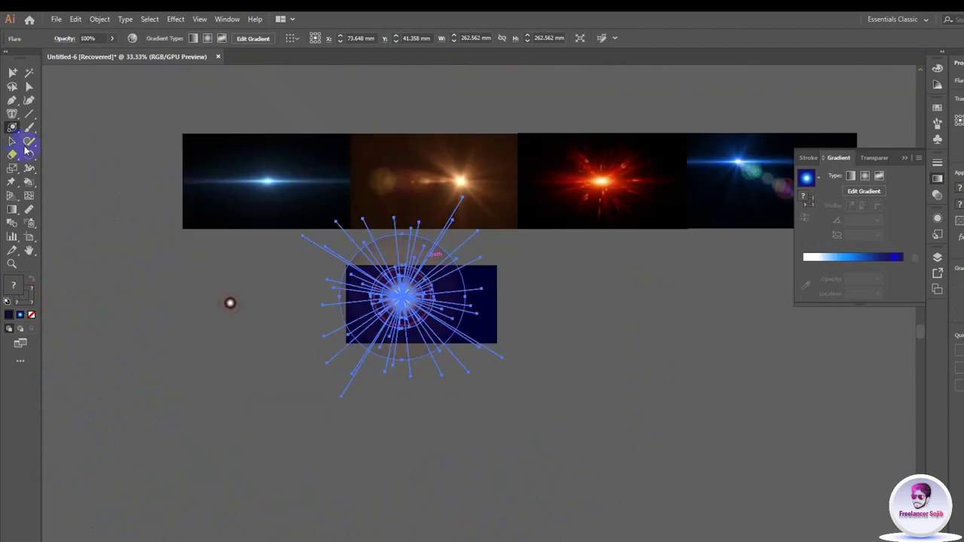
pyautogui.click(17, 145)
pyautogui.click(579, 378)
pyautogui.scroll(3, 410, 297)
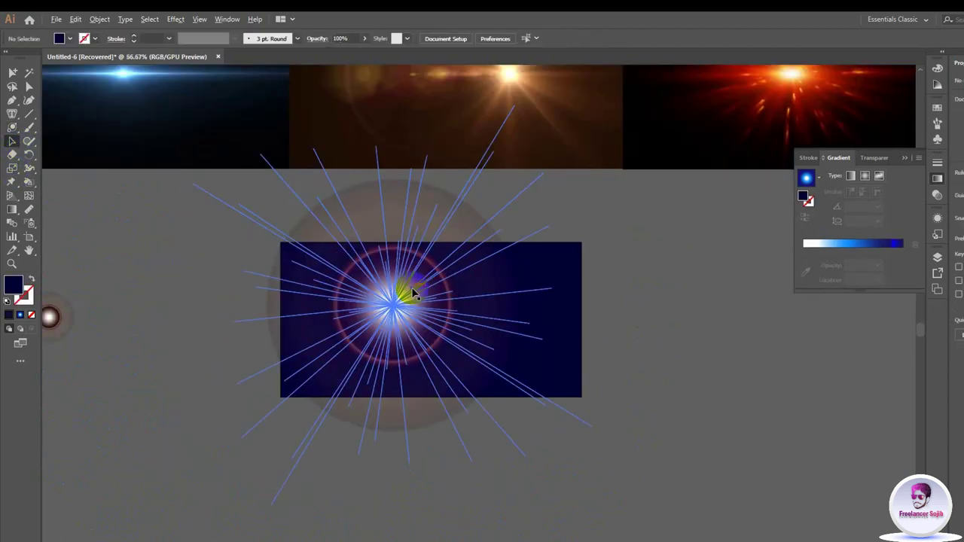
pyautogui.scroll(-2, 658, 355)
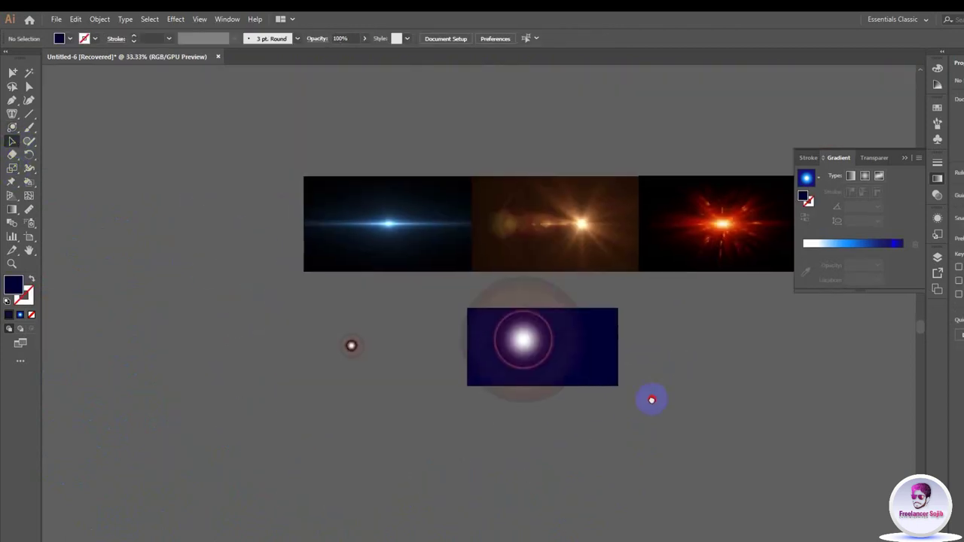
pyautogui.scroll(1, 650, 398)
pyautogui.hscroll(1, 650, 398)
pyautogui.hscroll(3, 656, 247)
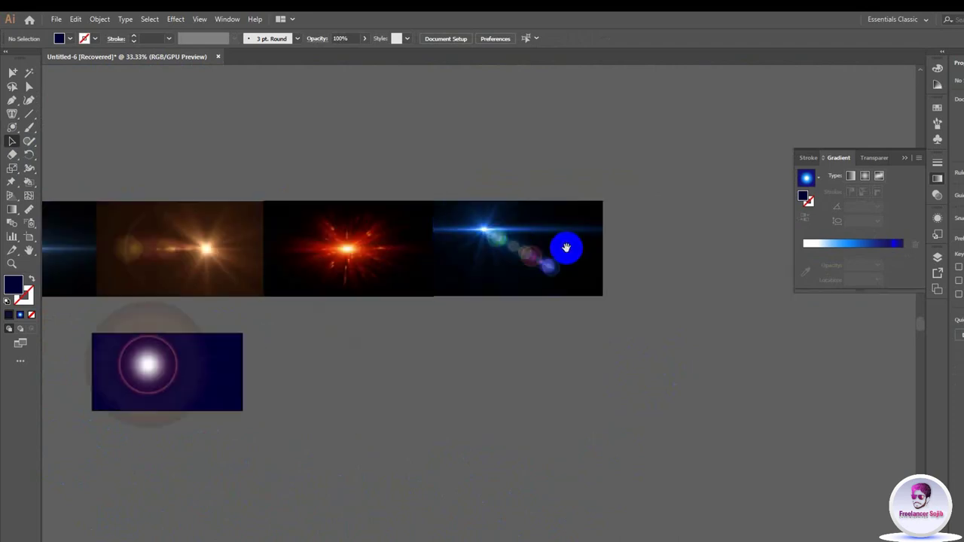
pyautogui.moveTo(381, 344); pyautogui.dragTo(668, 350)
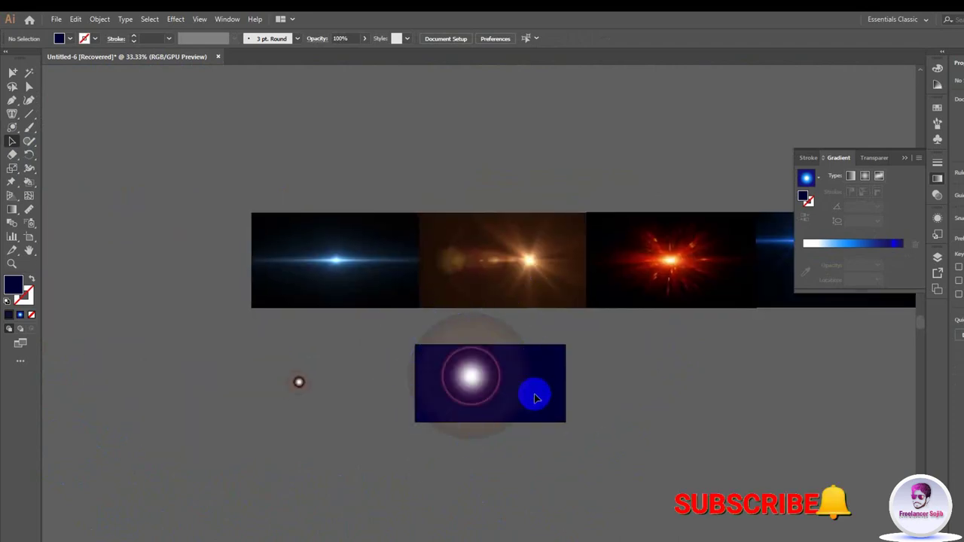
pyautogui.scroll(1, 534, 394)
pyautogui.scroll(2, 535, 394)
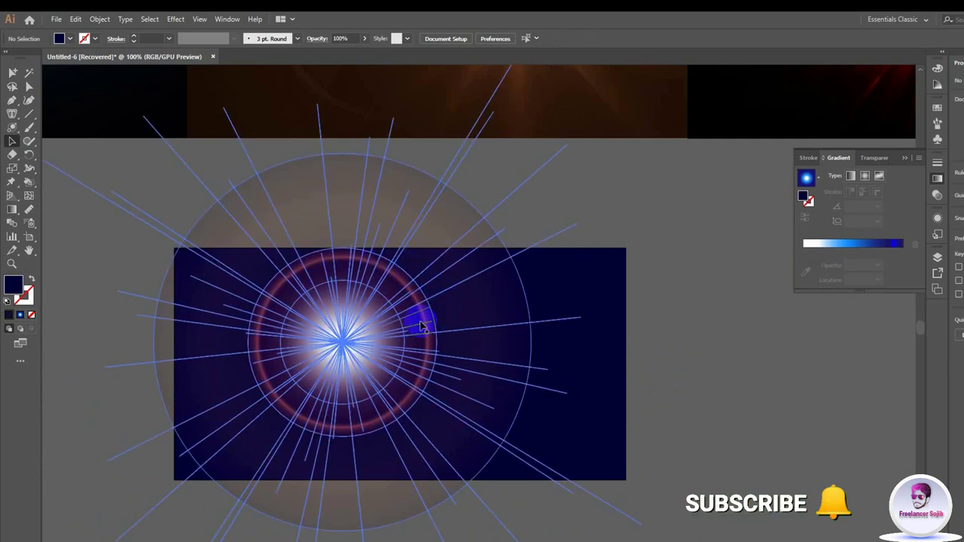
pyautogui.scroll(-2, 676, 376)
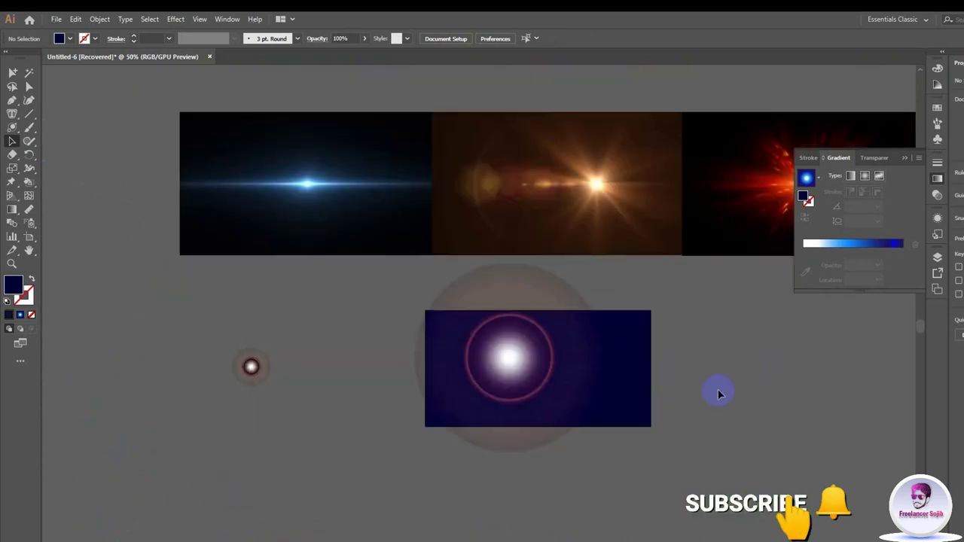